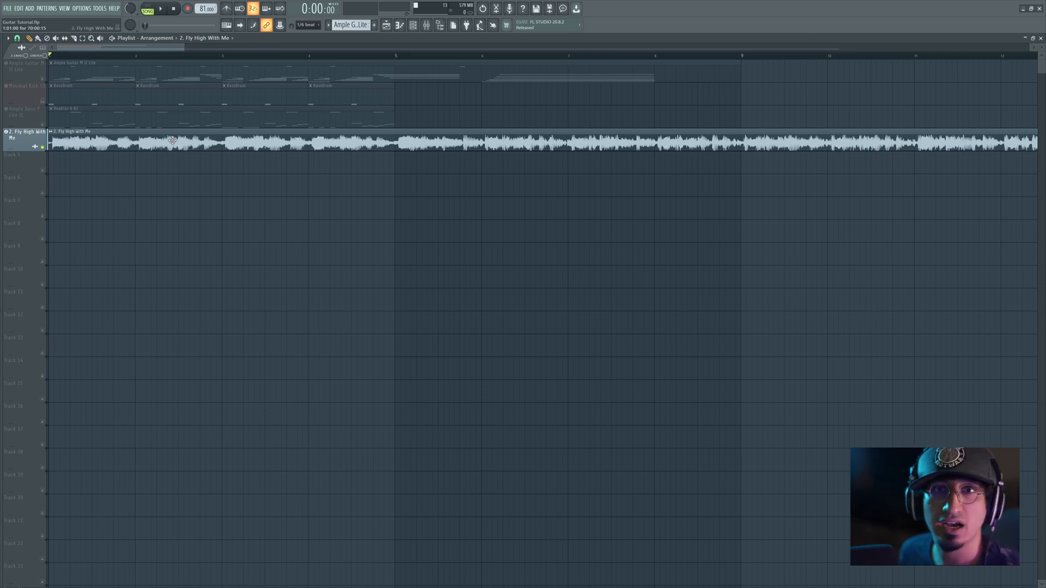
Step: Shift the Fly High With Me audio clip, extend its start back to uncover the trimmed intro, and play from just after bar 6
{"action": "left_click_drag", "start_coordinate": [172, 141], "coordinate": [299, 143]}
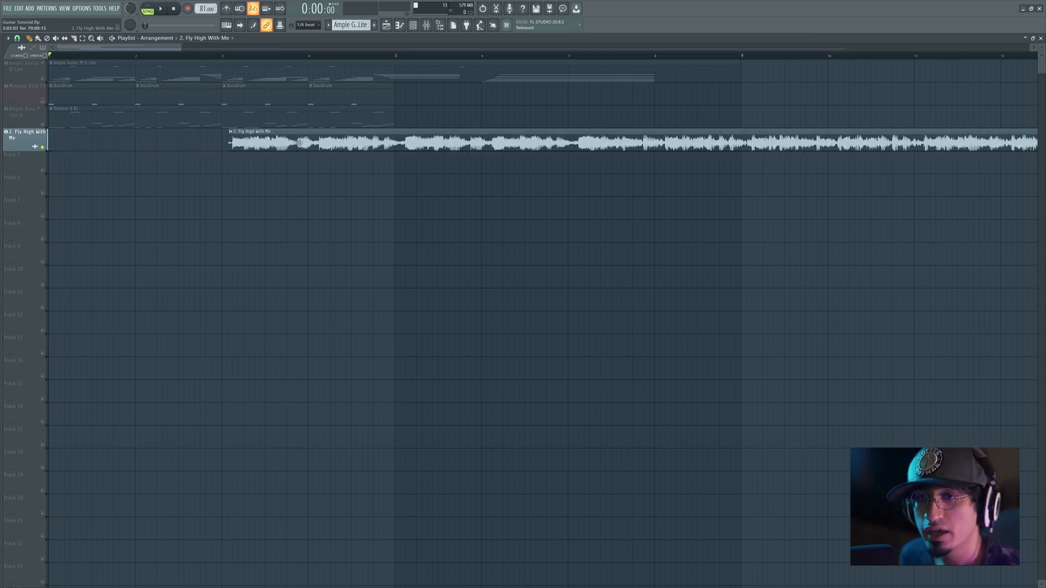
{"action": "left_click_drag", "start_coordinate": [229, 151], "coordinate": [83, 147]}
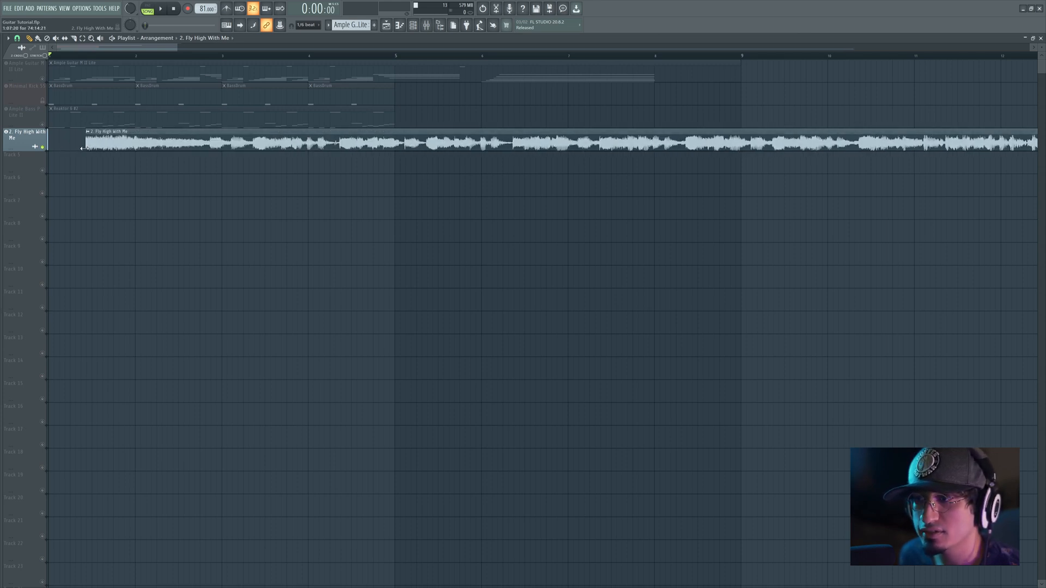
{"action": "left_click", "coordinate": [503, 59]}
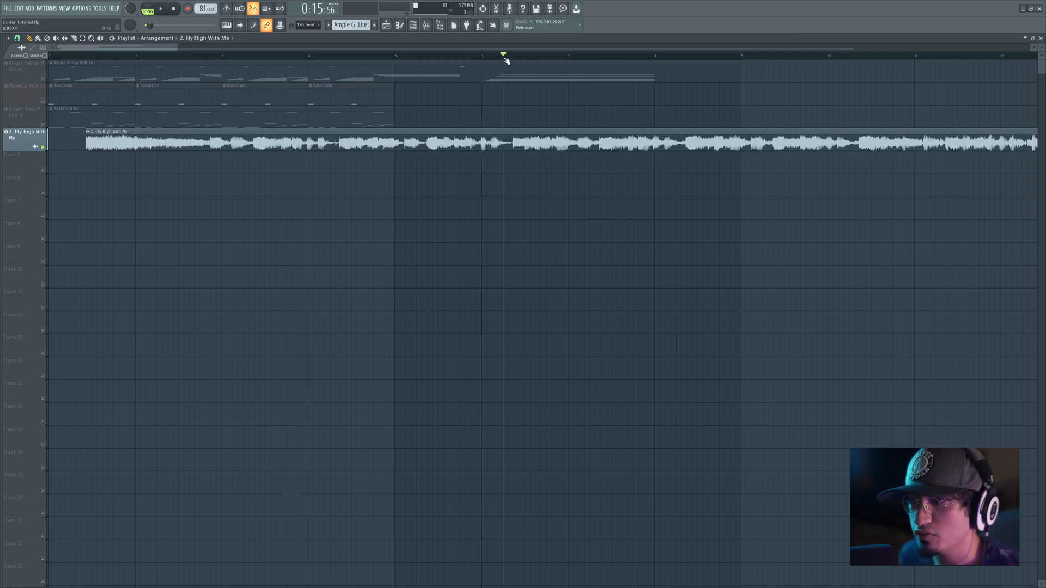
{"action": "left_click_drag", "start_coordinate": [510, 61], "coordinate": [513, 61]}
{"action": "key", "text": "space"}
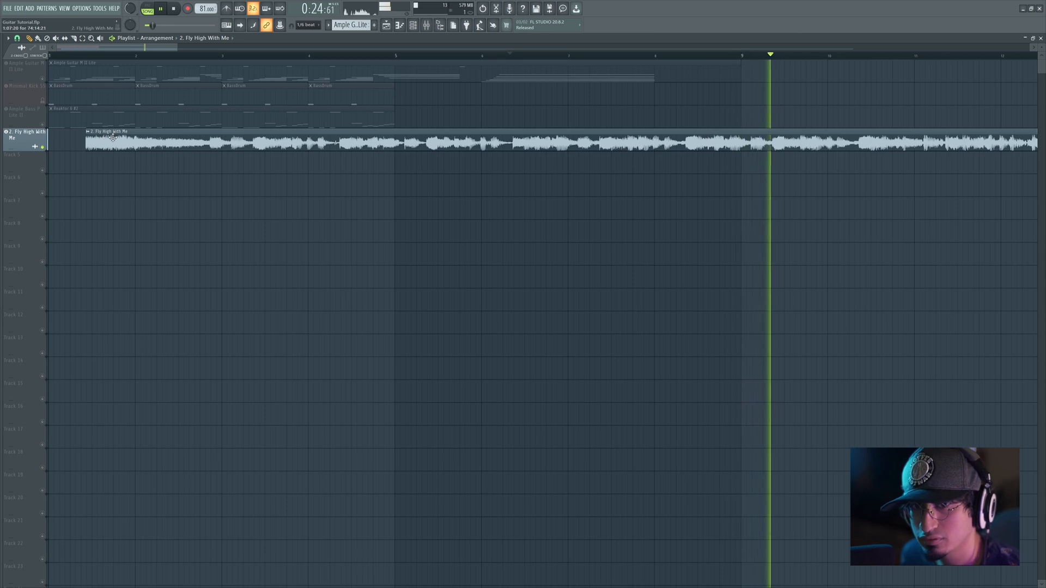
Step: Stop playback, trim the start of the Fly High With Me clip to the playback marker after bar 6, and undo the edit
{"action": "key", "text": "space"}
{"action": "left_click_drag", "start_coordinate": [83, 140], "coordinate": [515, 141]}
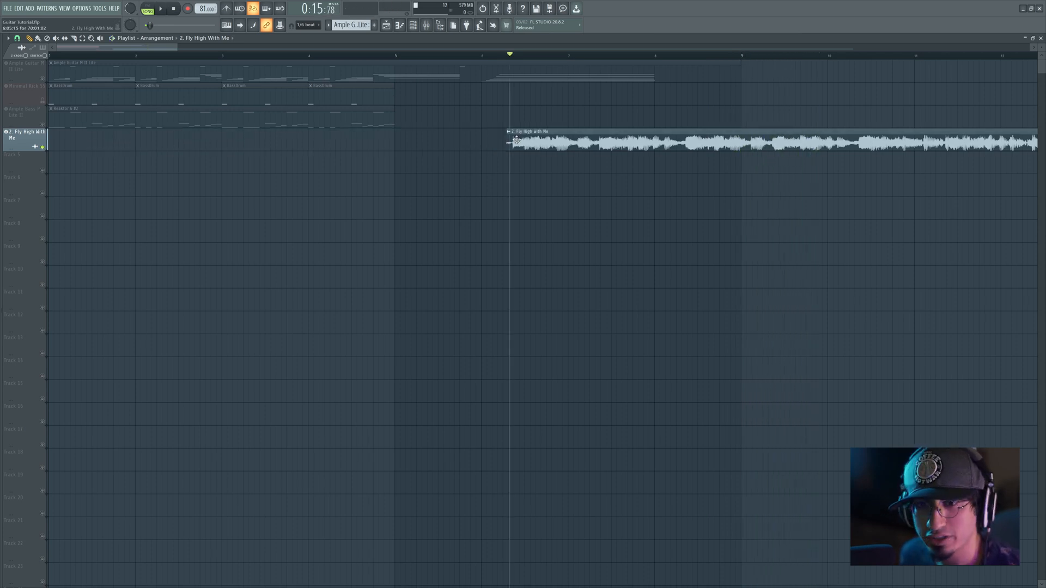
{"action": "key", "text": "ctrl+z"}
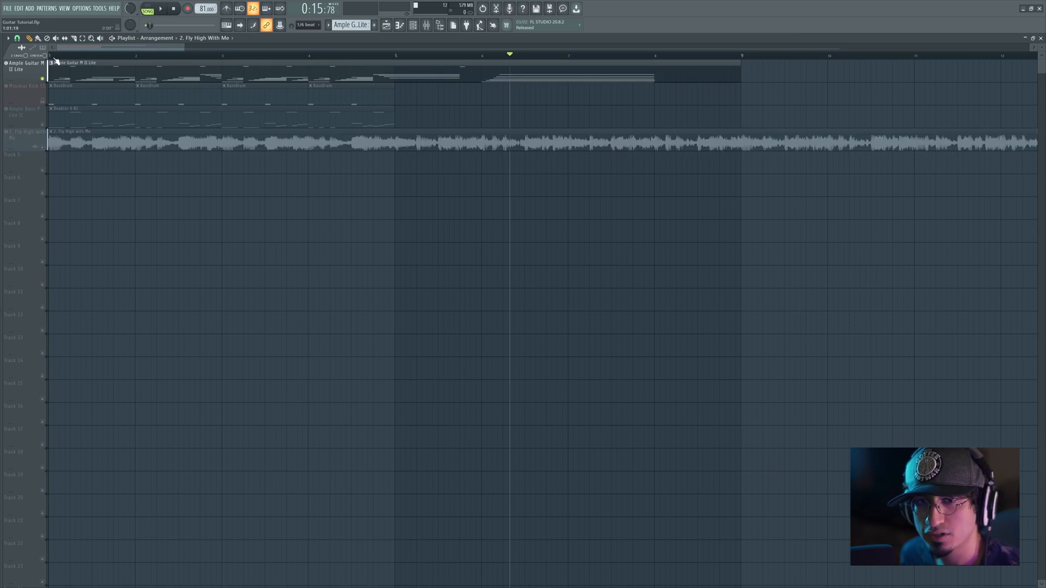
Step: Play the soloed Ample Guitar M II Lite clip from the start of the arrangement
{"action": "left_click", "coordinate": [49, 56]}
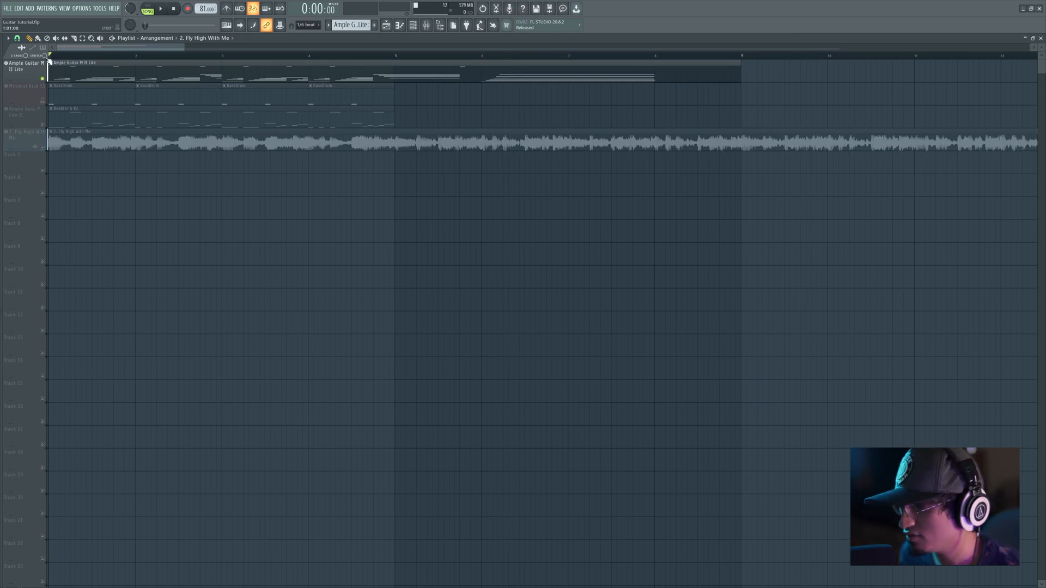
{"action": "key", "text": "space"}
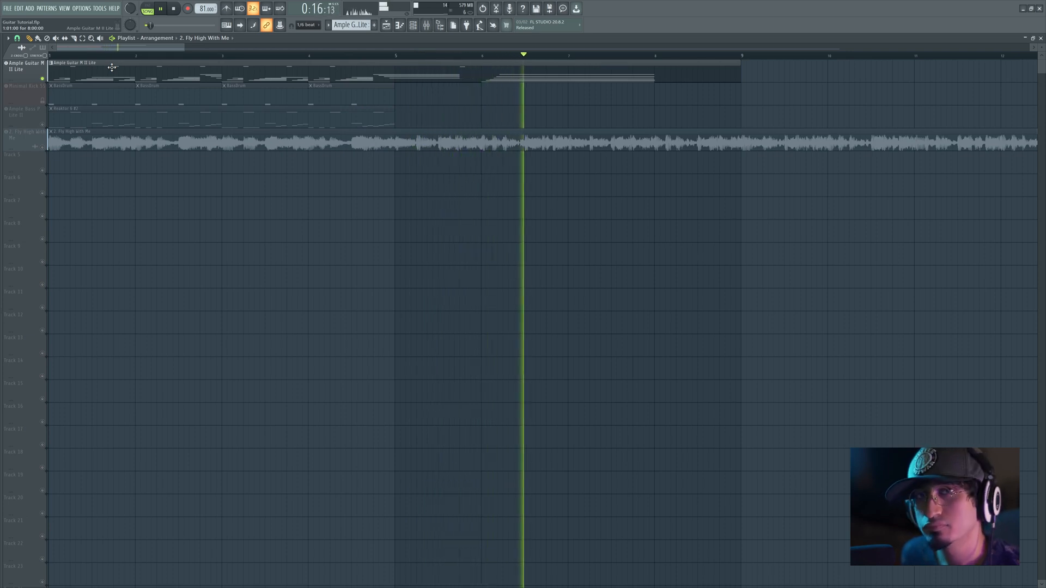
{"action": "key", "text": "space"}
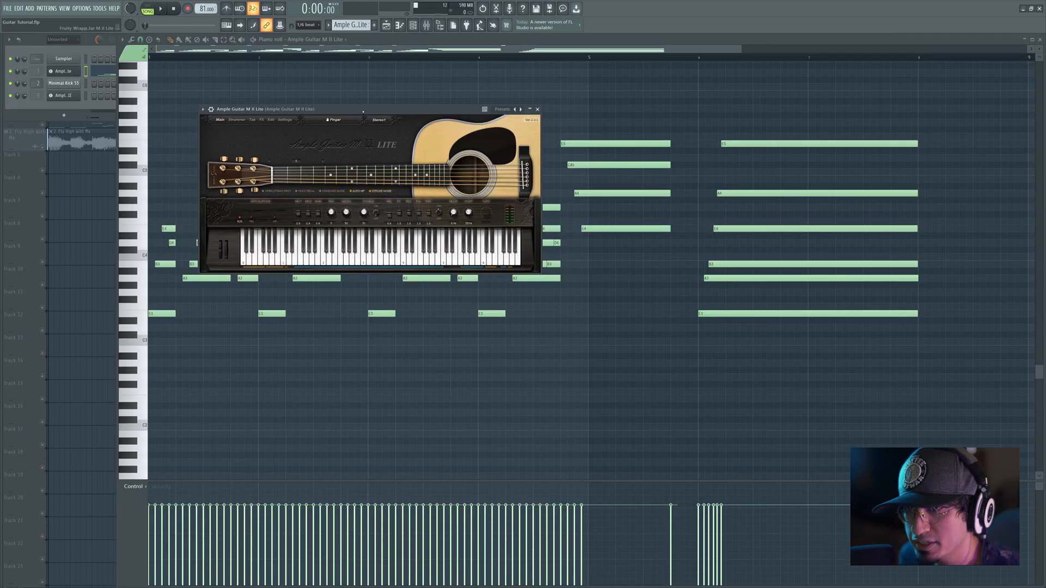
Step: Show the Ample Guitar M II Lite instrument over its note editor, move it aside, and sound a low note on its keyboard
{"action": "left_click_drag", "start_coordinate": [359, 113], "coordinate": [502, 161]}
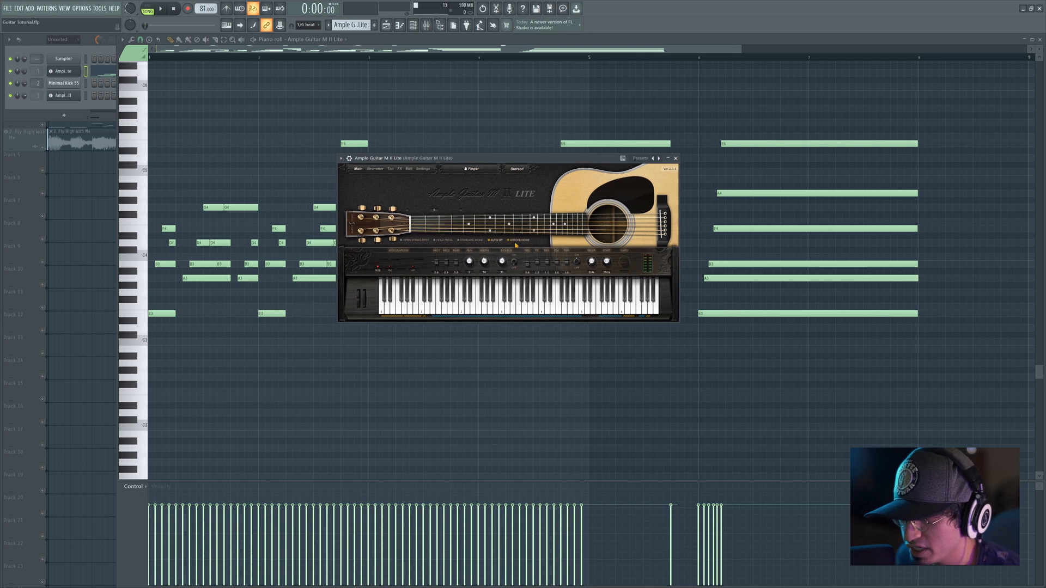
{"action": "left_click_drag", "start_coordinate": [496, 154], "coordinate": [594, 158]}
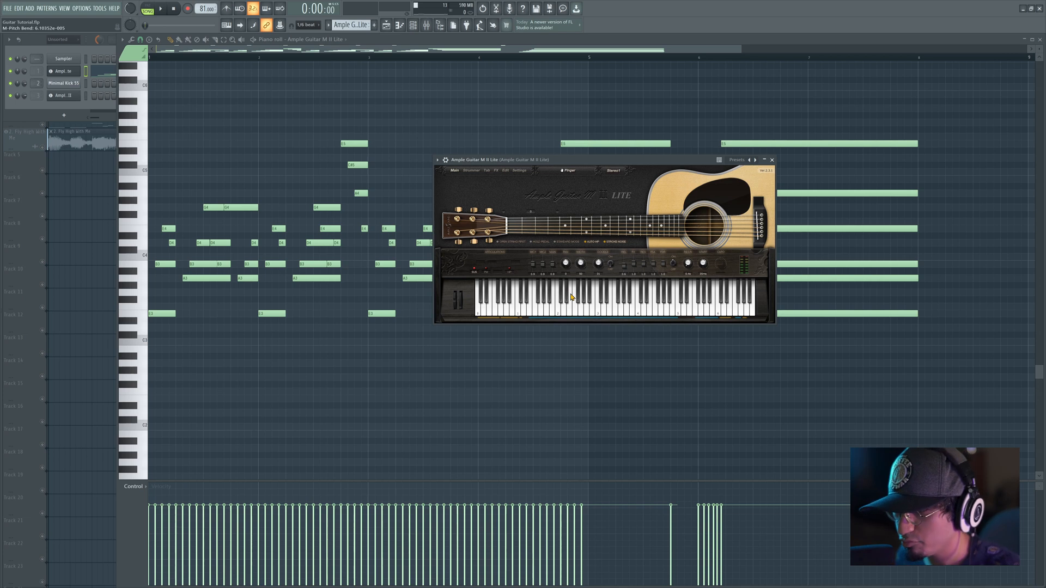
{"action": "left_click", "coordinate": [533, 307]}
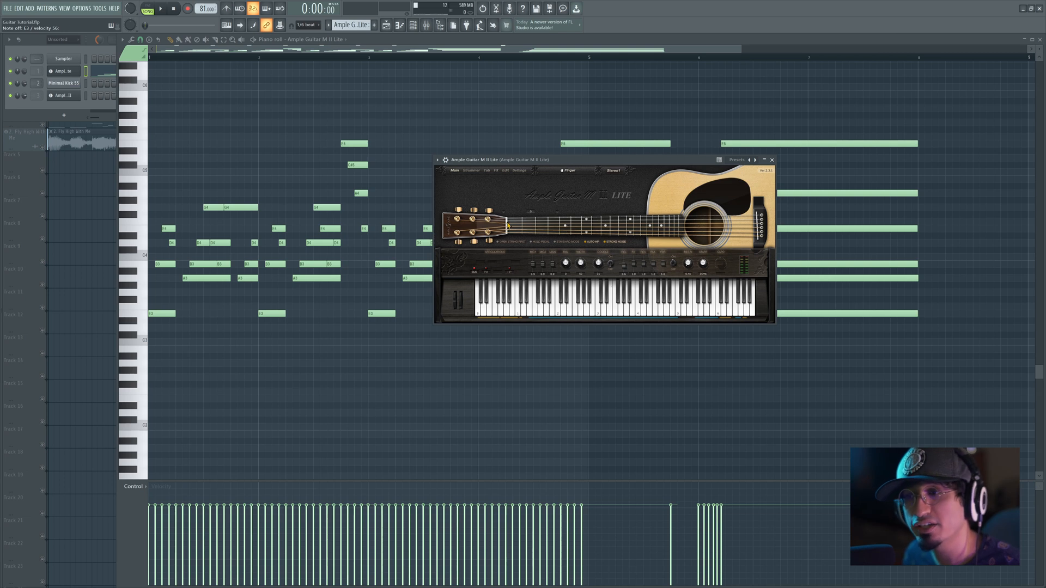
Step: Delete all notes of the Ample Guitar M II Lite part in the piano roll
{"action": "right_click", "coordinate": [411, 205]}
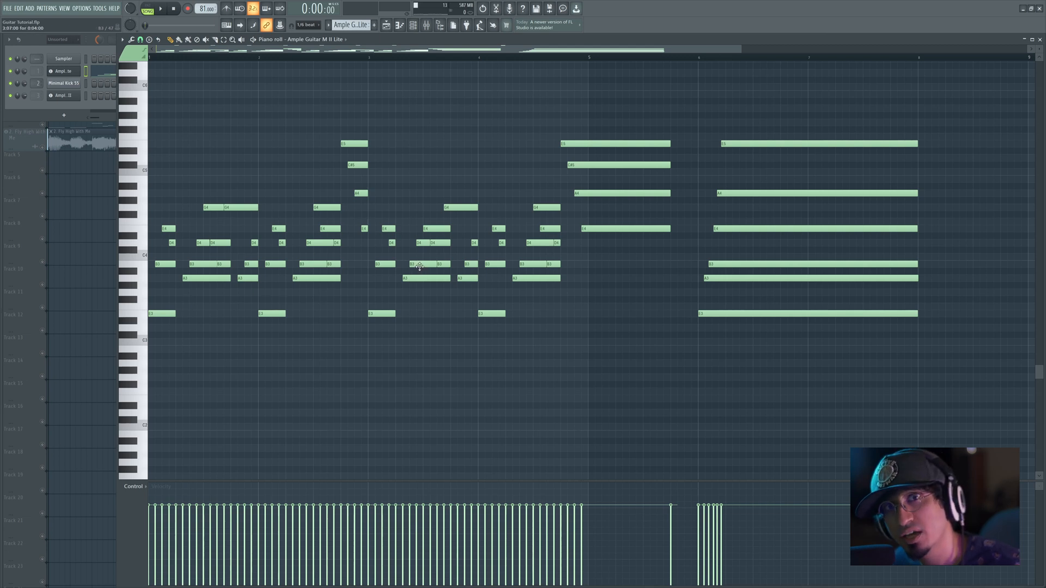
{"action": "key", "text": "ctrl+a"}
{"action": "scroll", "coordinate": [345, 208], "scroll_direction": "up", "scroll_amount": 3}
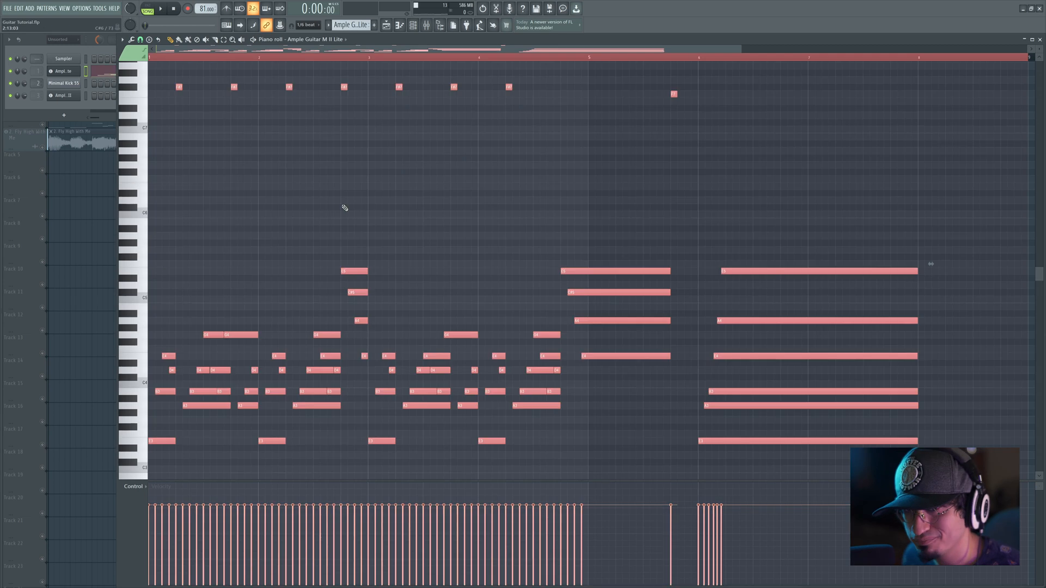
{"action": "key", "text": "Delete"}
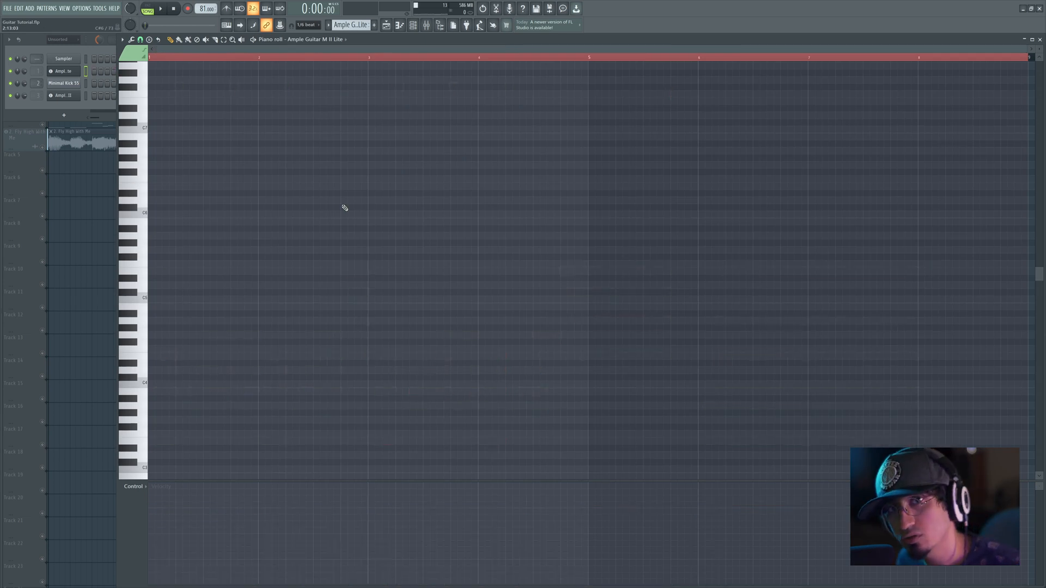
Step: Draw a one-beat E3 note at the start of bar 1 and play it back
{"action": "scroll", "coordinate": [326, 245], "scroll_direction": "down", "scroll_amount": 1}
{"action": "left_click_drag", "start_coordinate": [149, 292], "coordinate": [171, 398]}
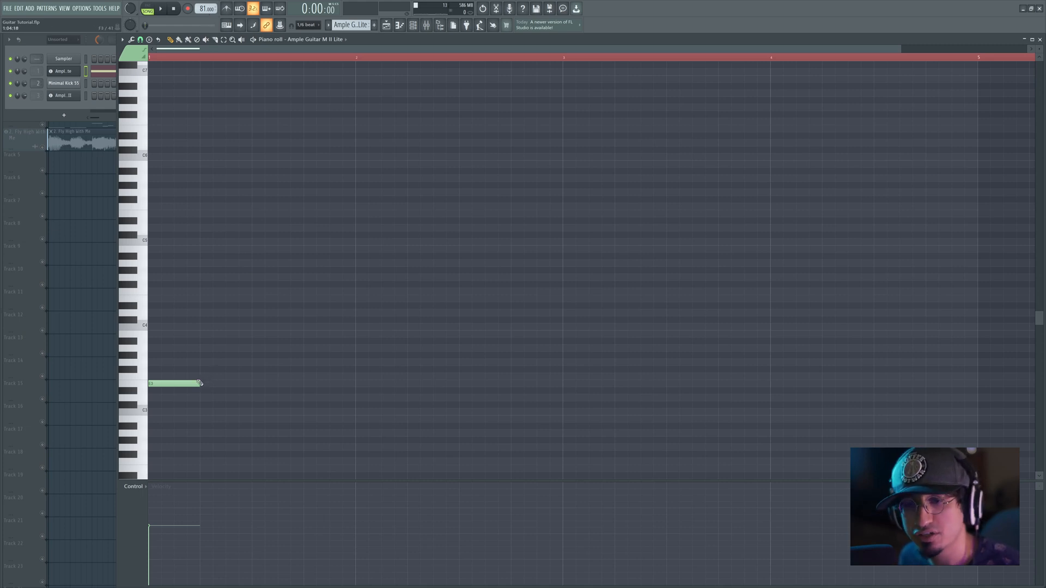
{"action": "key", "text": "space"}
{"action": "key", "text": "space"}
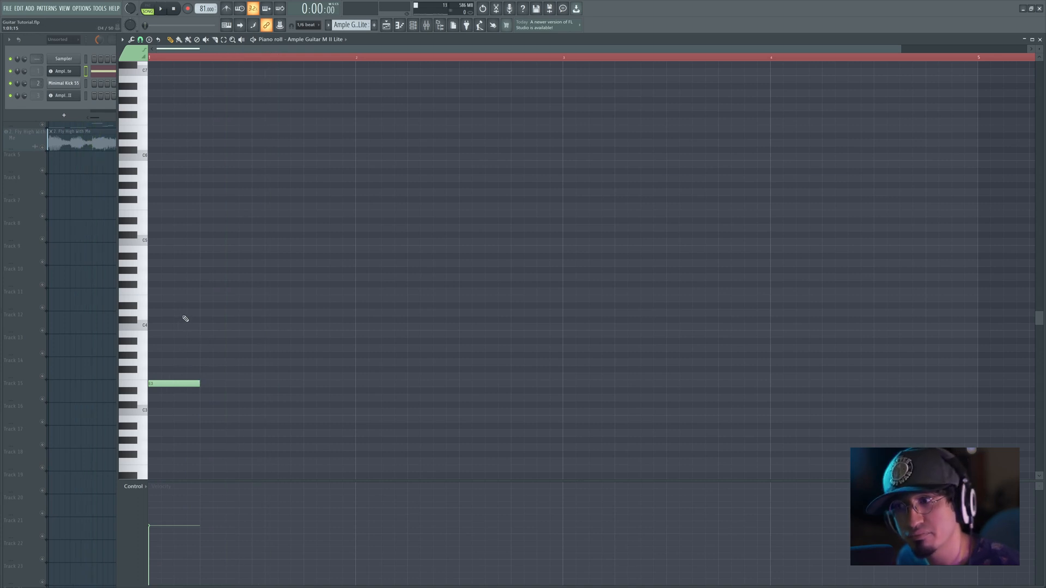
Step: Add A3, D4, G4, B4 and E5 notes above E3, each starting one step after the previous, and play the strum
{"action": "left_click", "coordinate": [163, 363]}
{"action": "left_click_drag", "start_coordinate": [162, 364], "coordinate": [165, 346]}
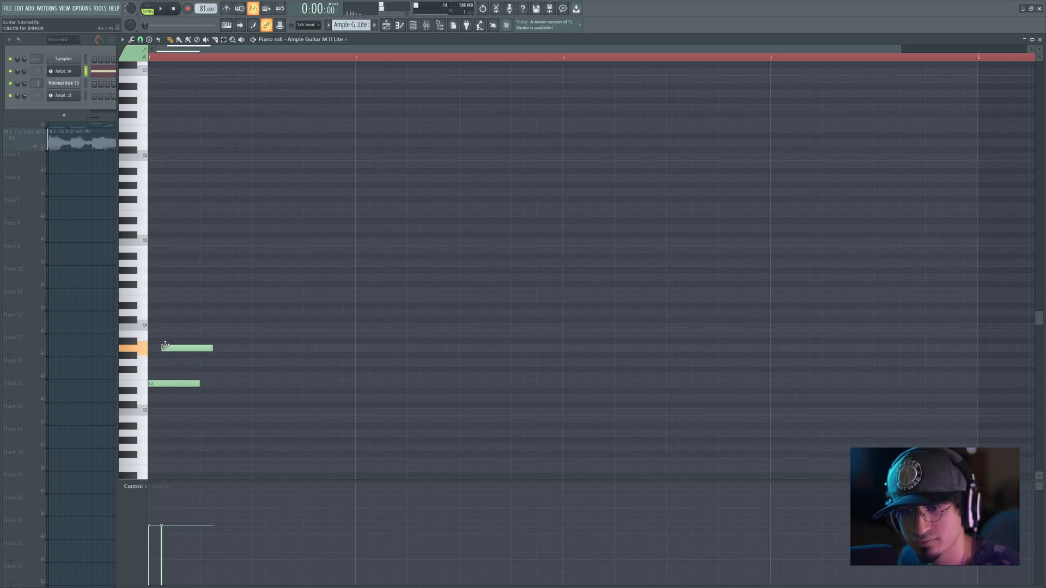
{"action": "left_click", "coordinate": [168, 313]}
{"action": "left_click_drag", "start_coordinate": [170, 277], "coordinate": [216, 215]}
{"action": "key", "text": "space"}
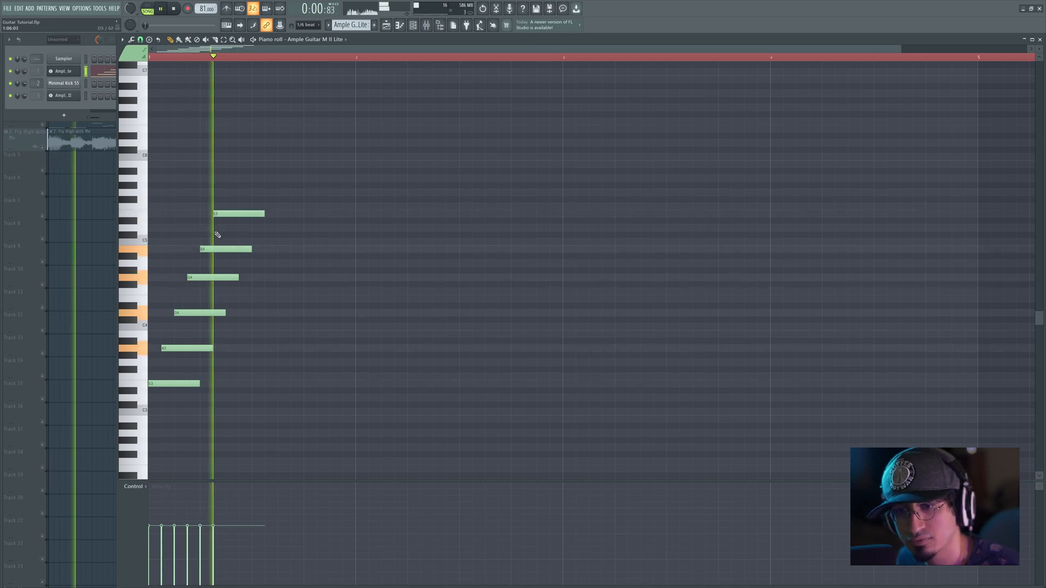
{"action": "key", "text": "space"}
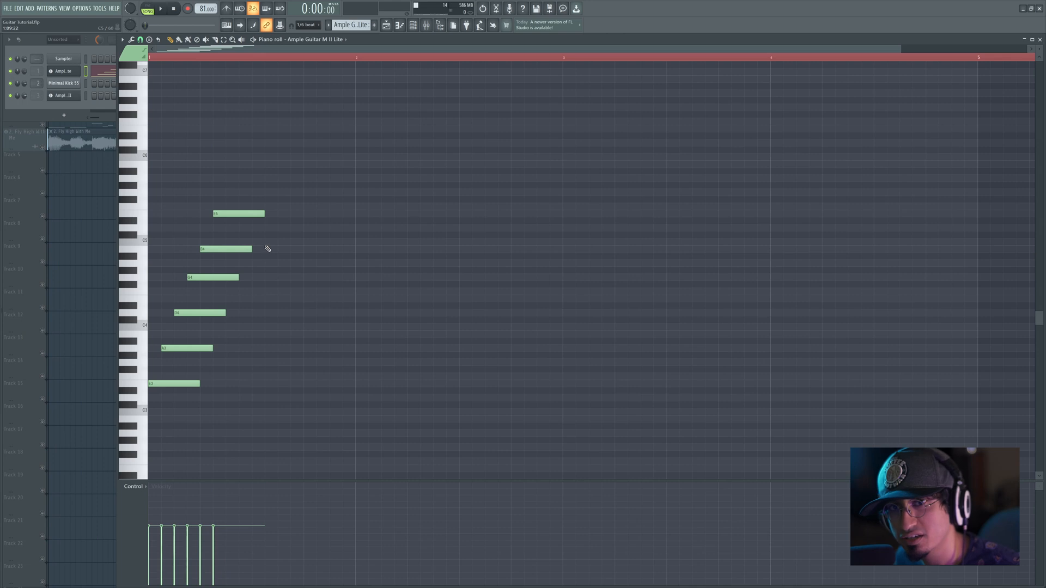
Step: Lengthen all six strummed notes to almost two bars and play them back with the guitar instrument shown
{"action": "left_click_drag", "start_coordinate": [304, 206], "coordinate": [532, 383]}
{"action": "key", "text": "space"}
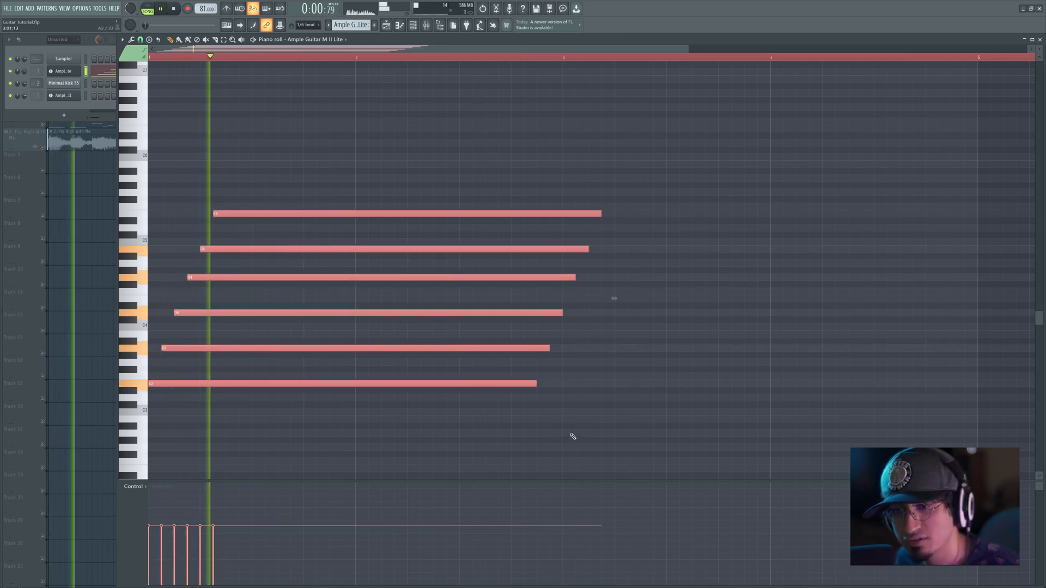
{"action": "key", "text": "Tab"}
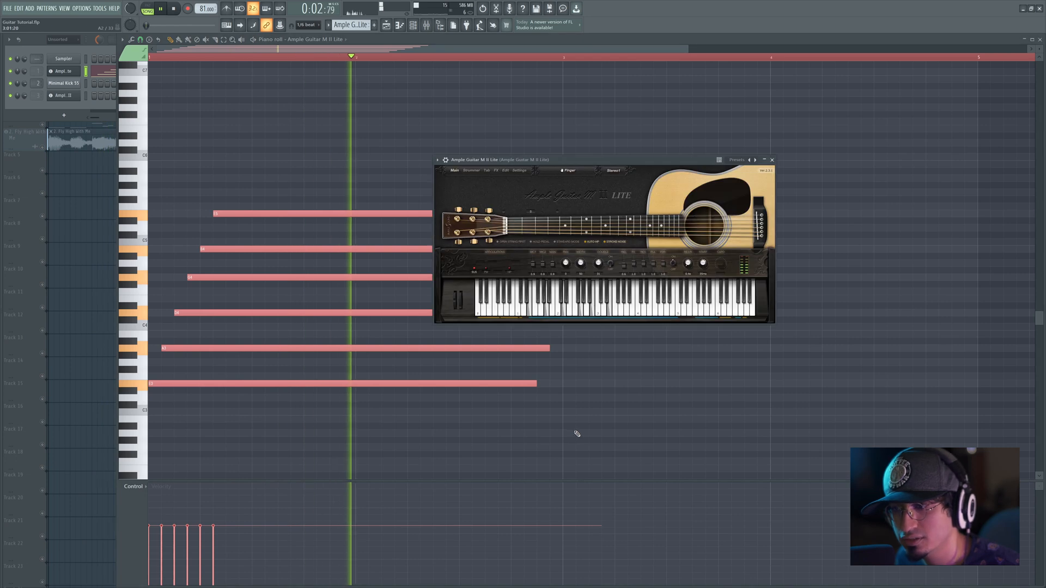
{"action": "key", "text": "space"}
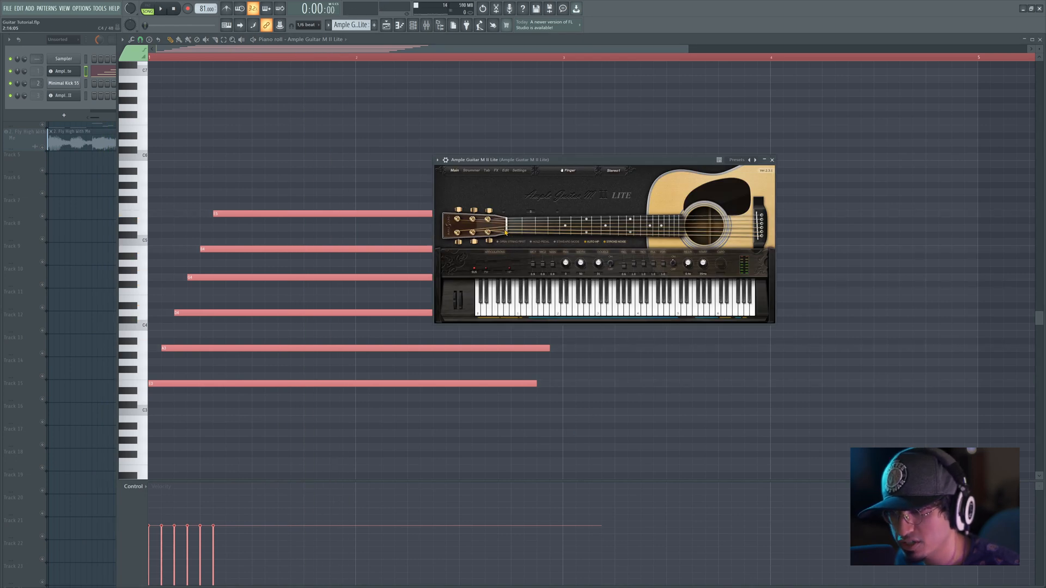
{"action": "key", "text": "space"}
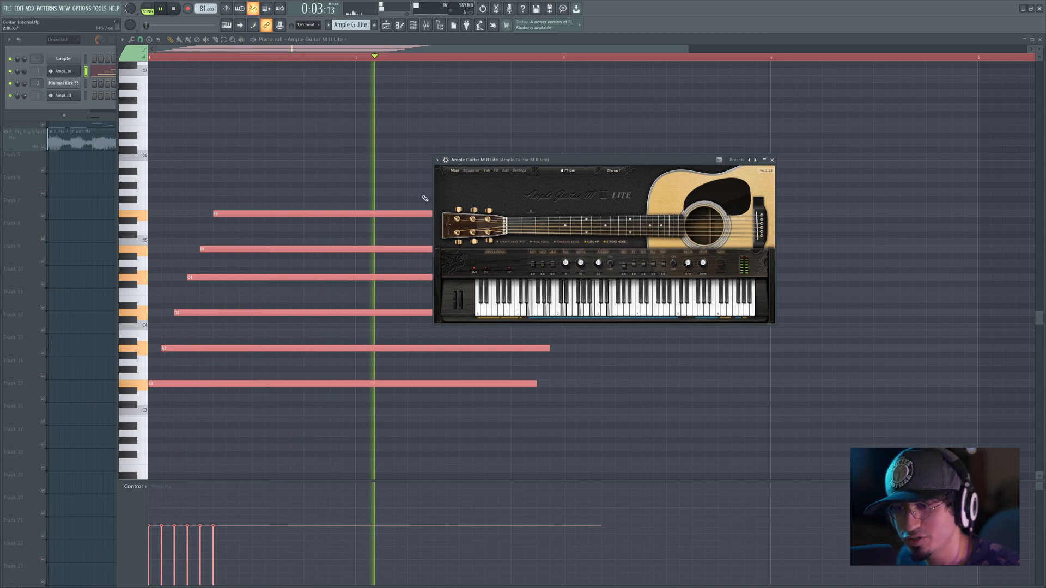
{"action": "key", "text": "space"}
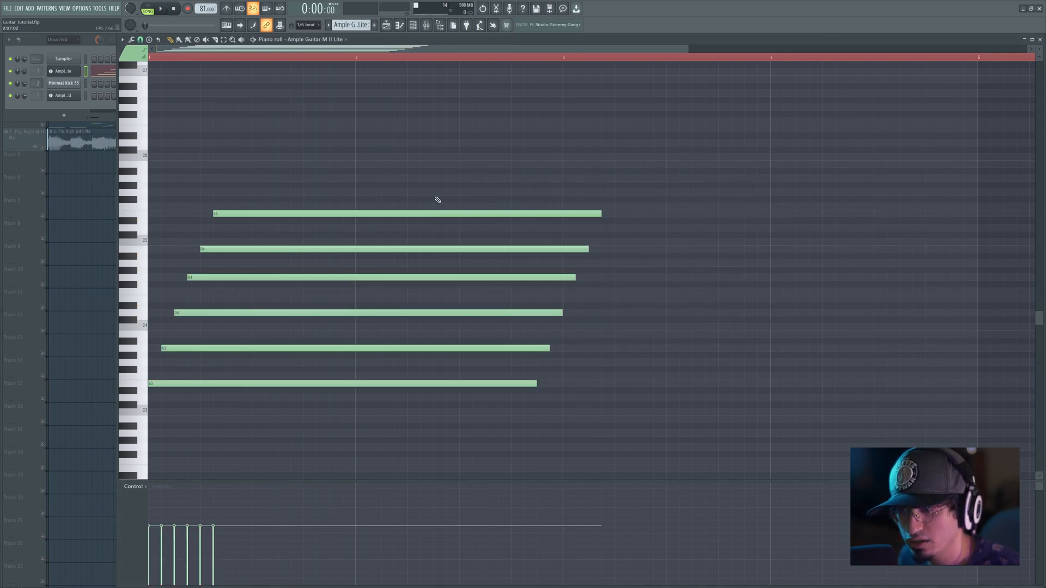
Step: Replace the five notes above E3 with long, staggered G3 and B3 notes, and play the chord
{"action": "mouse_move", "coordinate": [437, 200]}
{"action": "left_mouse_down"}
{"action": "mouse_move", "coordinate": [401, 296]}
{"action": "mouse_move", "coordinate": [355, 360]}
{"action": "left_mouse_up"}
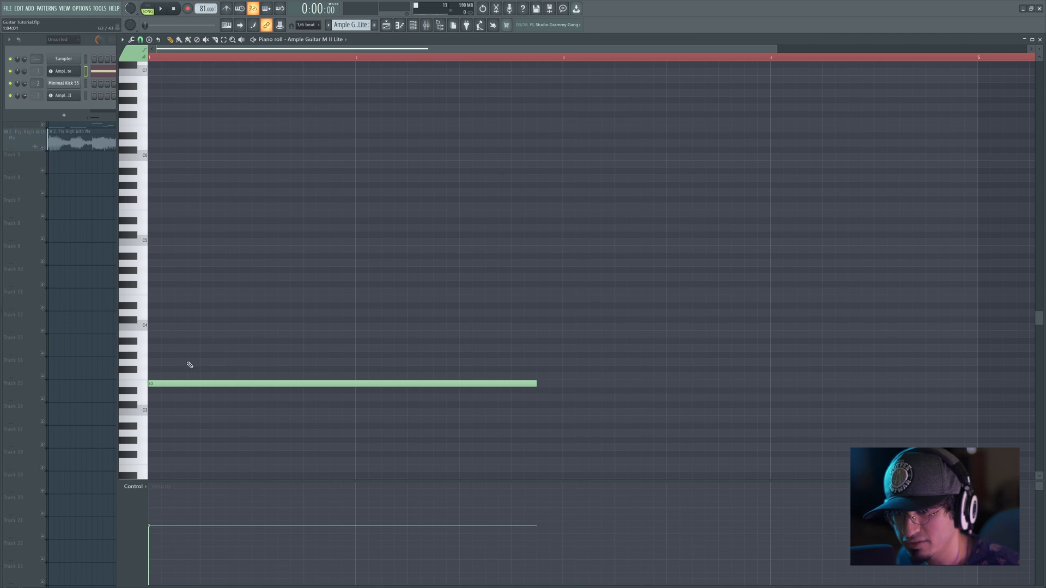
{"action": "left_click", "coordinate": [175, 363]}
{"action": "left_click", "coordinate": [188, 334]}
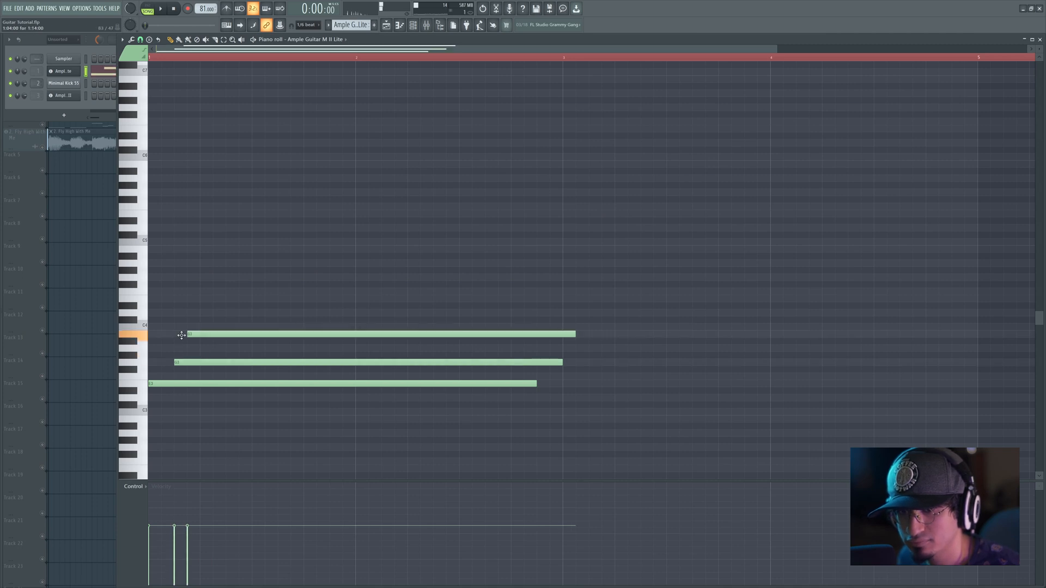
{"action": "key", "text": "space"}
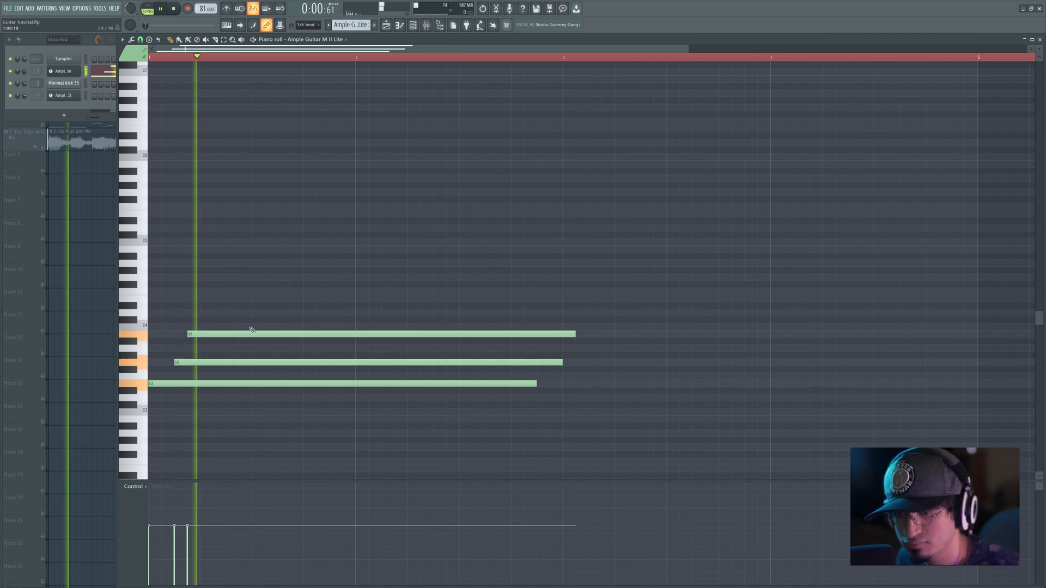
{"action": "key", "text": "space"}
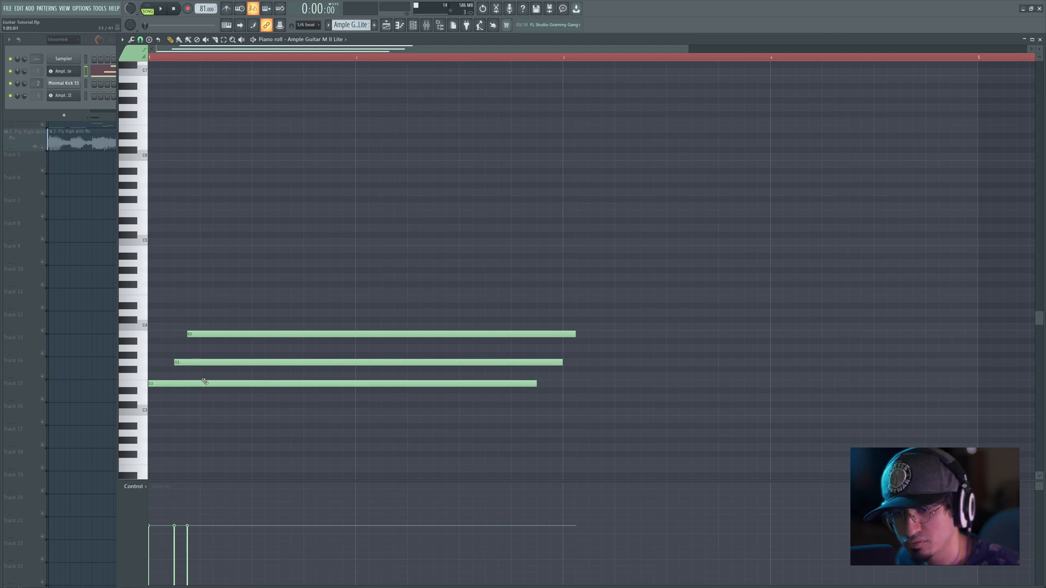
Step: Select the E3 and G3 notes and replay the chord while watching the guitar instrument's fretboard
{"action": "left_click_drag", "start_coordinate": [222, 362], "coordinate": [231, 398]}
{"action": "key", "text": "space"}
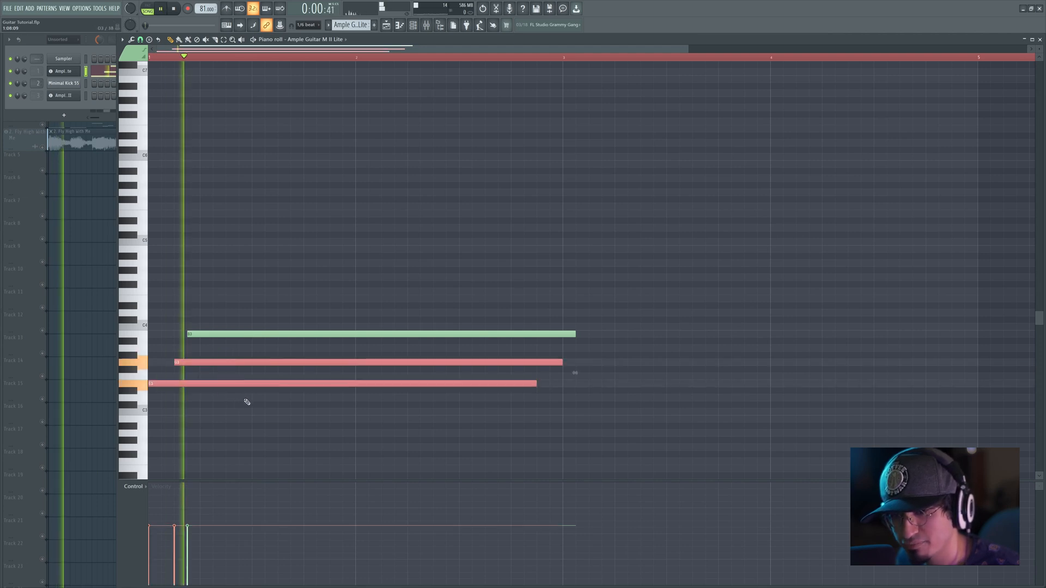
{"action": "key", "text": "space"}
{"action": "key", "text": "space"}
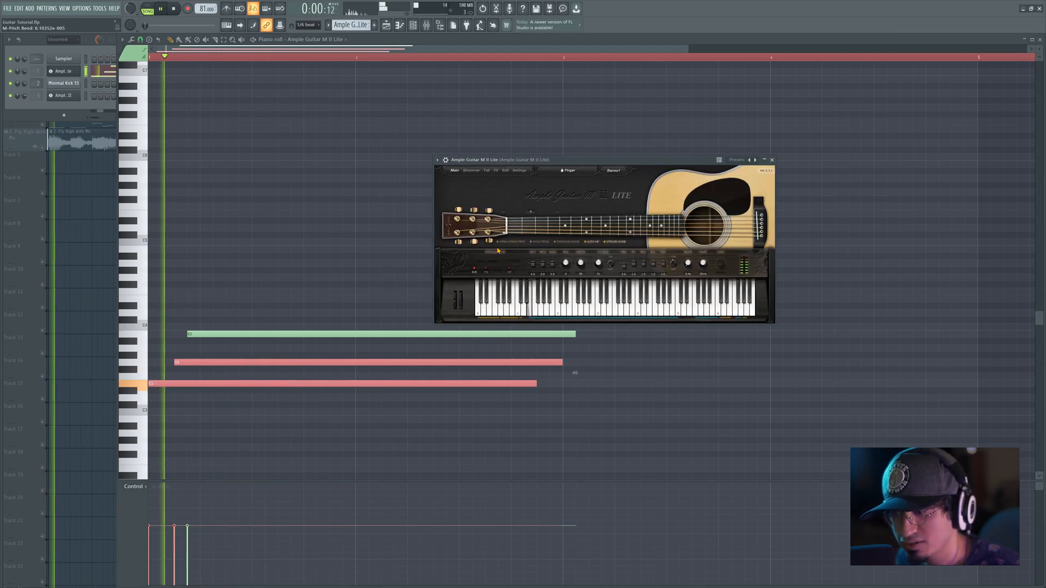
{"action": "key", "text": "space"}
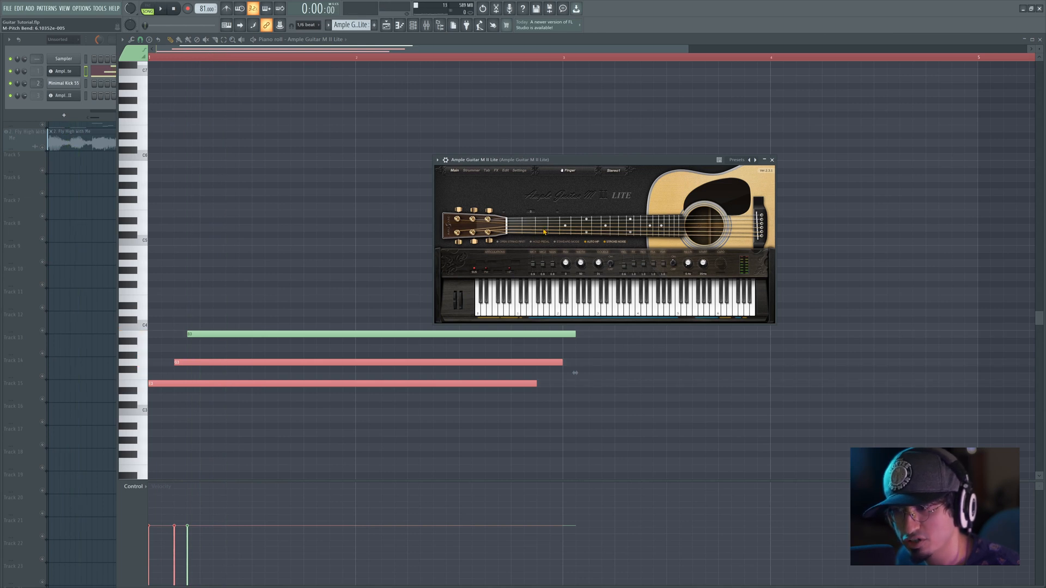
Step: Raise the G3 note one octave to G4 and play the chord
{"action": "left_click", "coordinate": [397, 303]}
{"action": "left_click", "coordinate": [295, 359]}
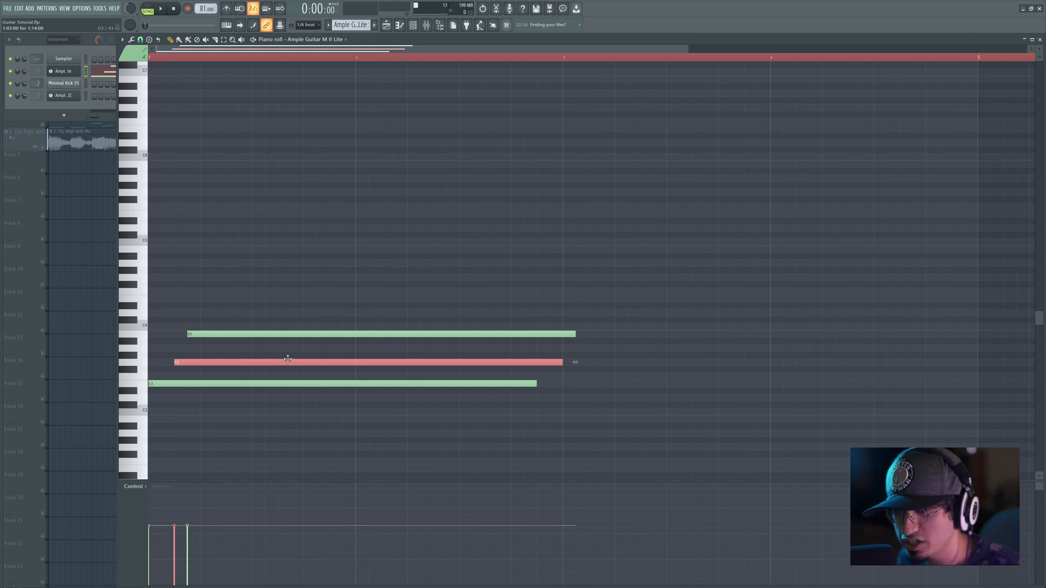
{"action": "key", "text": "ctrl+Up"}
{"action": "key", "text": "space"}
{"action": "key", "text": "space"}
Step: Move the B3 note earlier to start one step after E3, just before G4, and play the spread chord
{"action": "left_click_drag", "start_coordinate": [276, 334], "coordinate": [257, 334]}
{"action": "left_click", "coordinate": [258, 284]}
{"action": "right_click", "coordinate": [258, 283]}
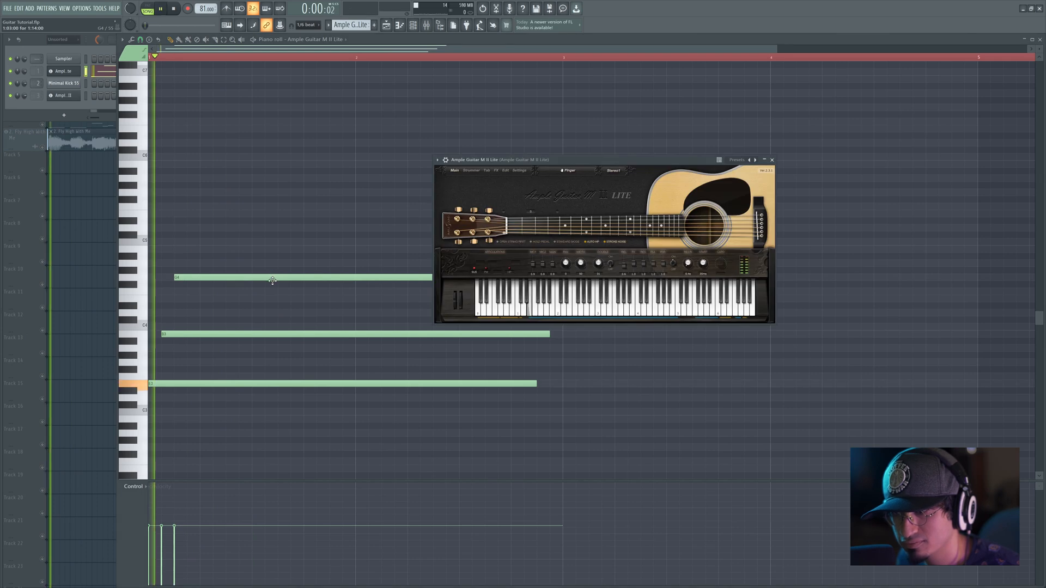
{"action": "key", "text": "space"}
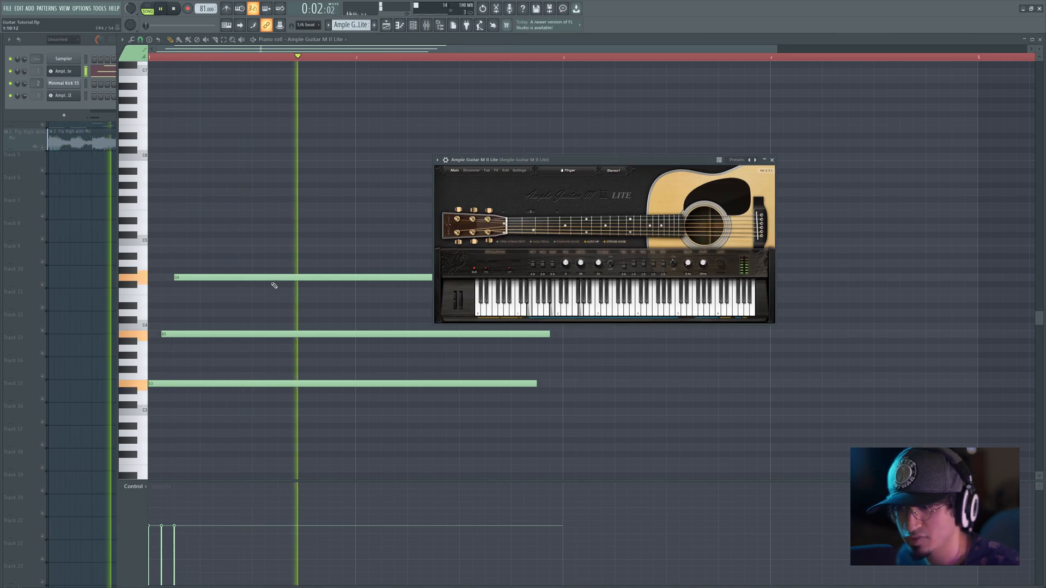
{"action": "key", "text": "space"}
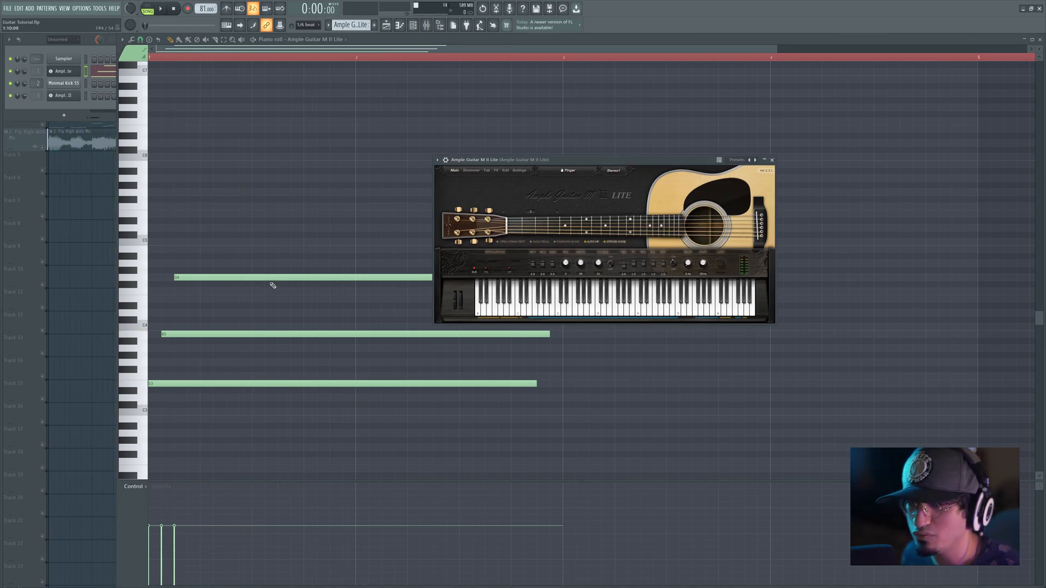
{"action": "left_click", "coordinate": [271, 277]}
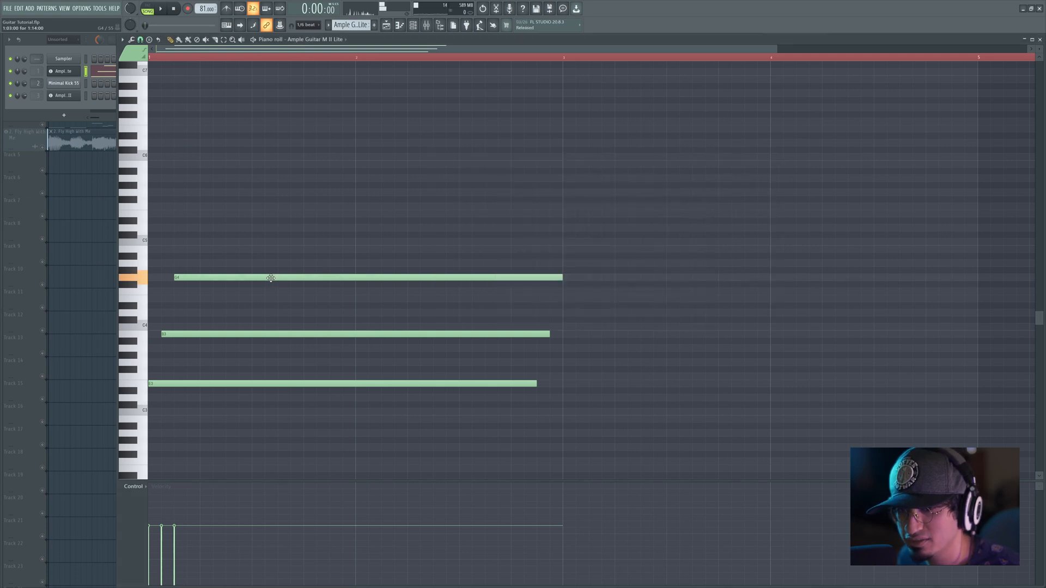
Step: Lower the G4 note to E4 and play the chord
{"action": "left_click_drag", "start_coordinate": [271, 282], "coordinate": [269, 298]}
{"action": "key", "text": "space"}
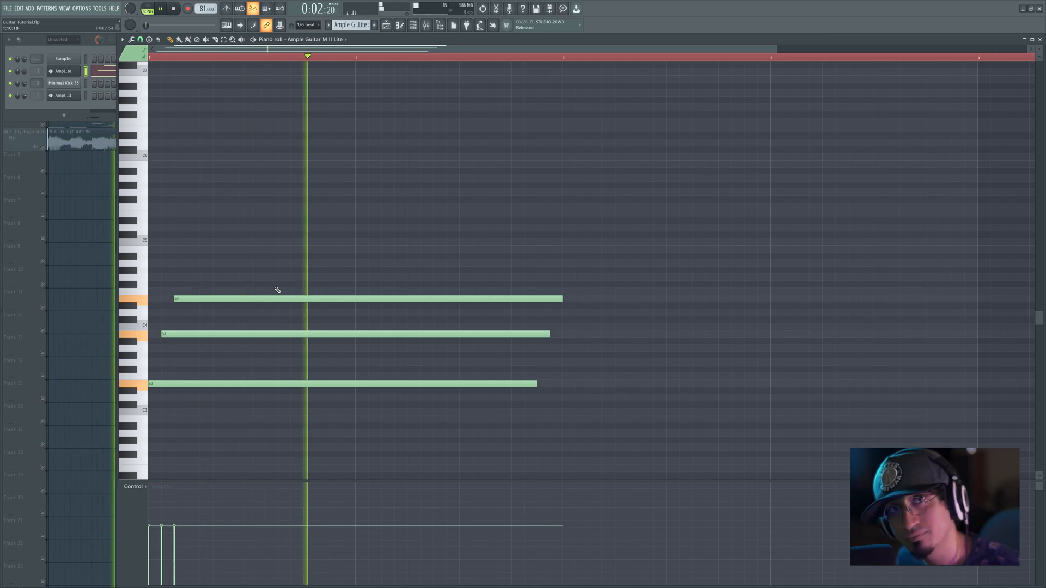
{"action": "key", "text": "space"}
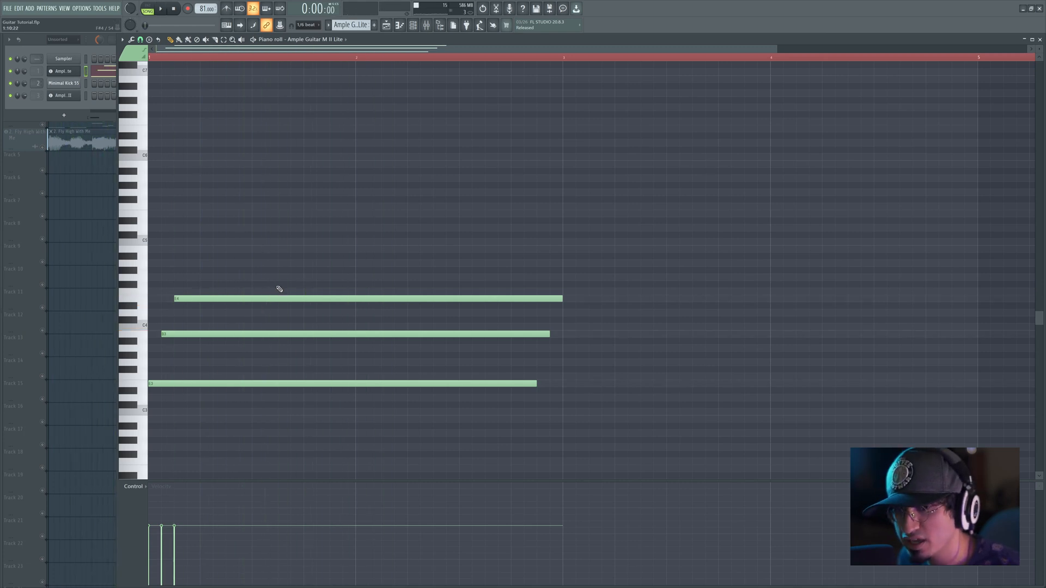
Step: Add a long A4 note starting one step after E4 and play the four-note chord
{"action": "left_click", "coordinate": [162, 364]}
{"action": "right_click", "coordinate": [181, 364]}
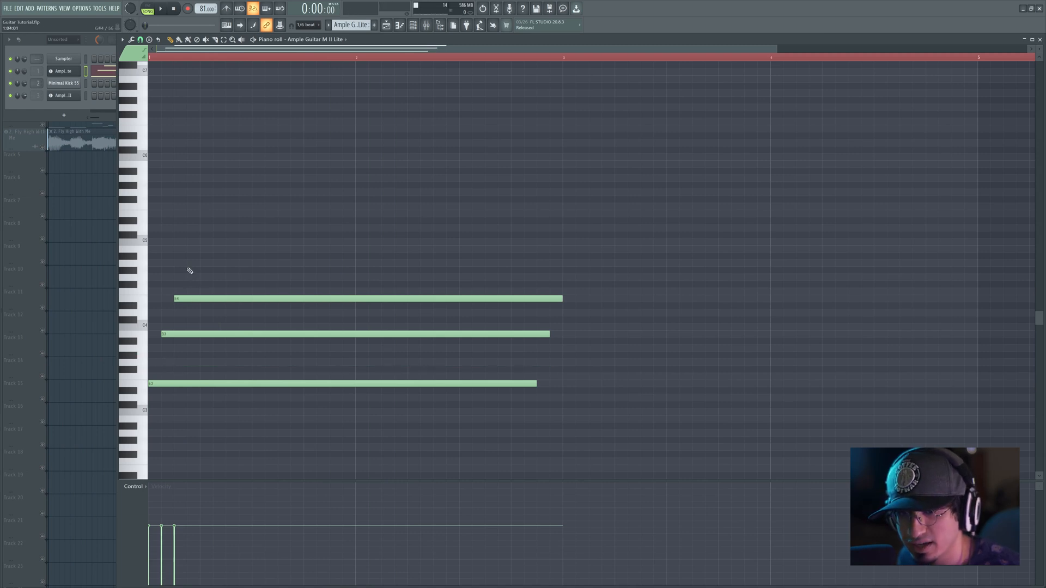
{"action": "left_click", "coordinate": [187, 264]}
{"action": "key", "text": "space"}
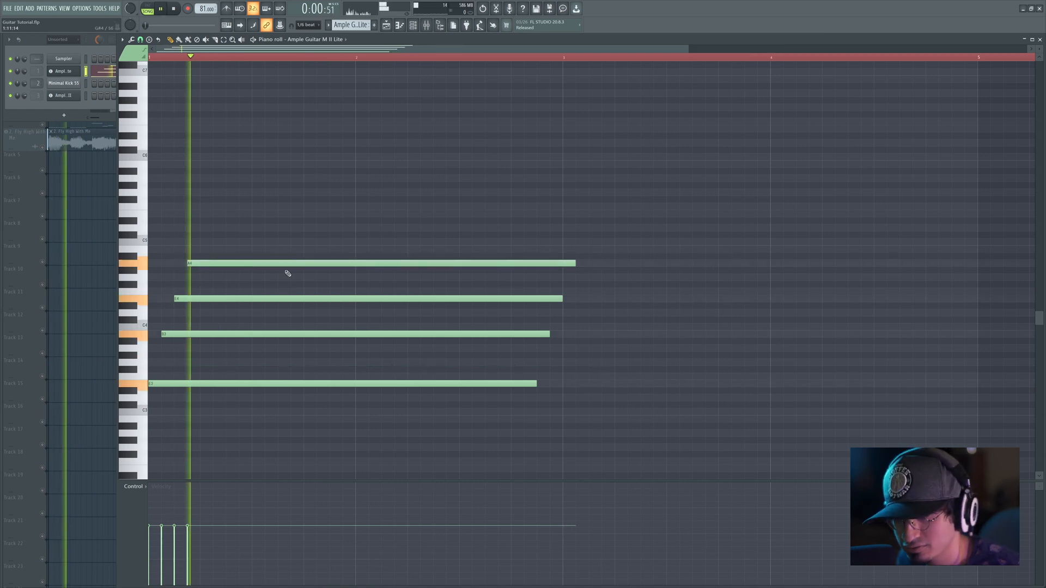
{"action": "key", "text": "space"}
Step: Add long B4 and E5 notes above A4, each starting one step after the previous one, and play the strum
{"action": "left_click_drag", "start_coordinate": [203, 229], "coordinate": [206, 251]}
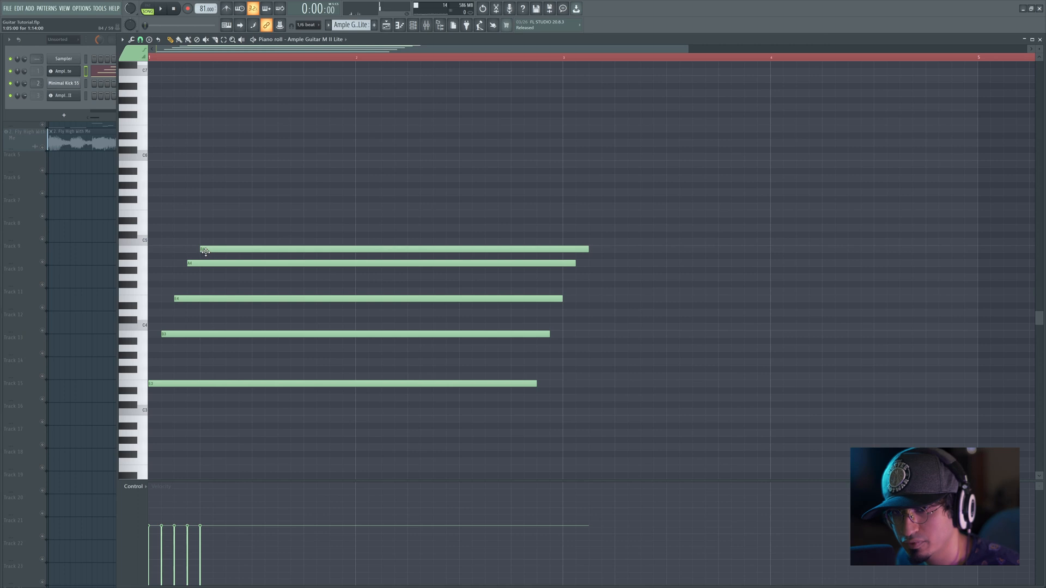
{"action": "key", "text": "space"}
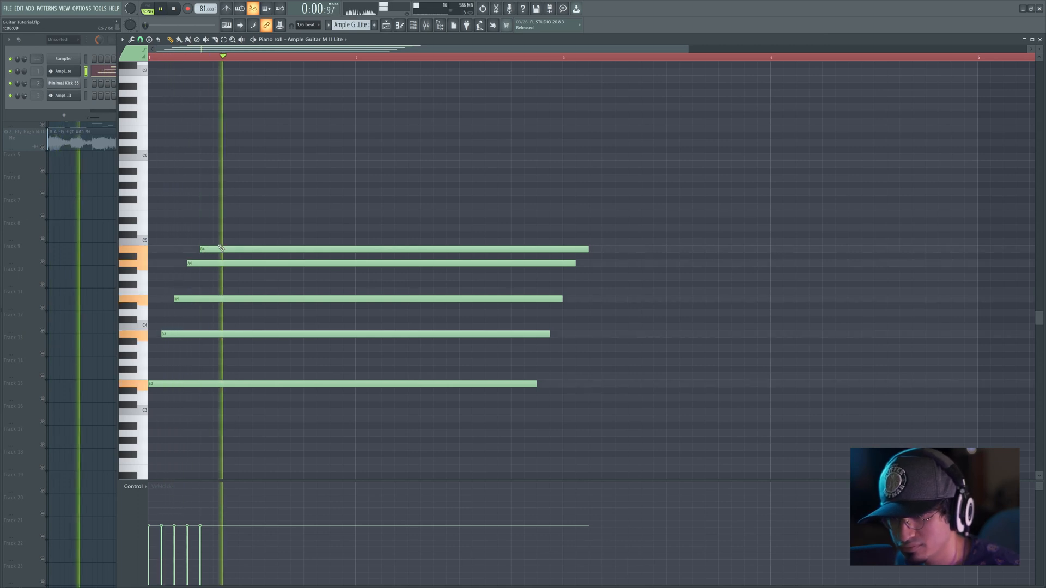
{"action": "key", "text": "space"}
{"action": "left_click", "coordinate": [221, 217]}
{"action": "key", "text": "space"}
Step: Align all six notes to start together at the beginning of the bar with equal lengths, and play the block chord
{"action": "left_click_drag", "start_coordinate": [349, 164], "coordinate": [292, 366]}
{"action": "key", "text": "space"}
{"action": "left_click_drag", "start_coordinate": [349, 214], "coordinate": [259, 218]}
{"action": "key", "text": "ctrl+z"}
{"action": "left_click", "coordinate": [327, 181], "text": "ctrl"}
{"action": "key", "text": "space"}
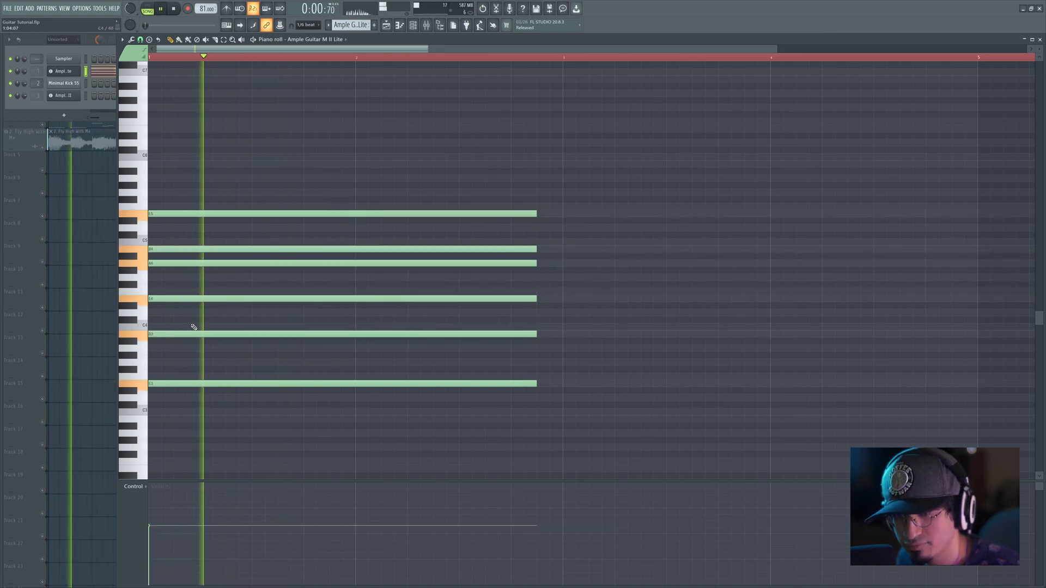
{"action": "key", "text": "space"}
{"action": "key", "text": "space"}
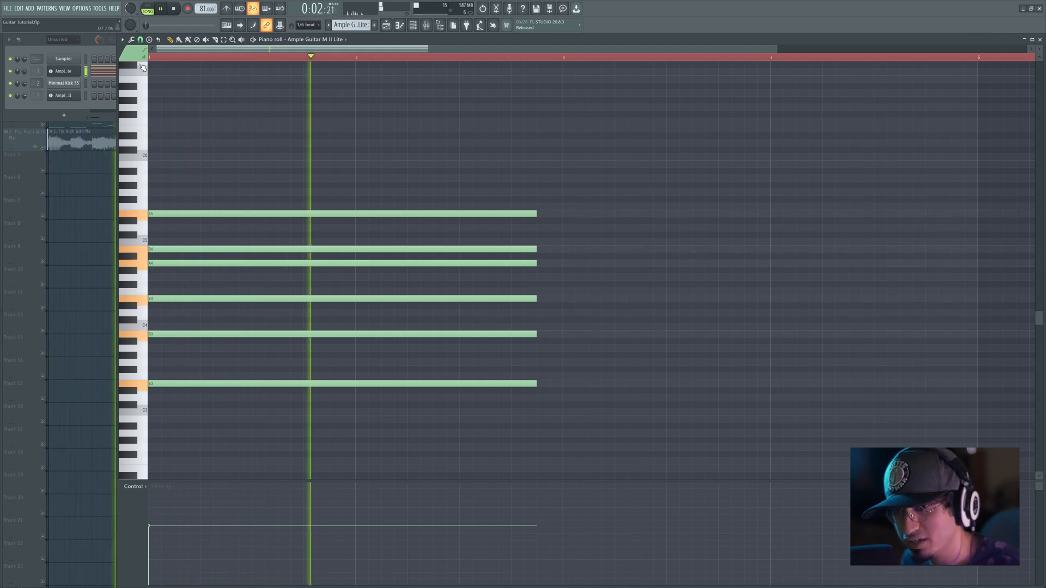
{"action": "key", "text": "space"}
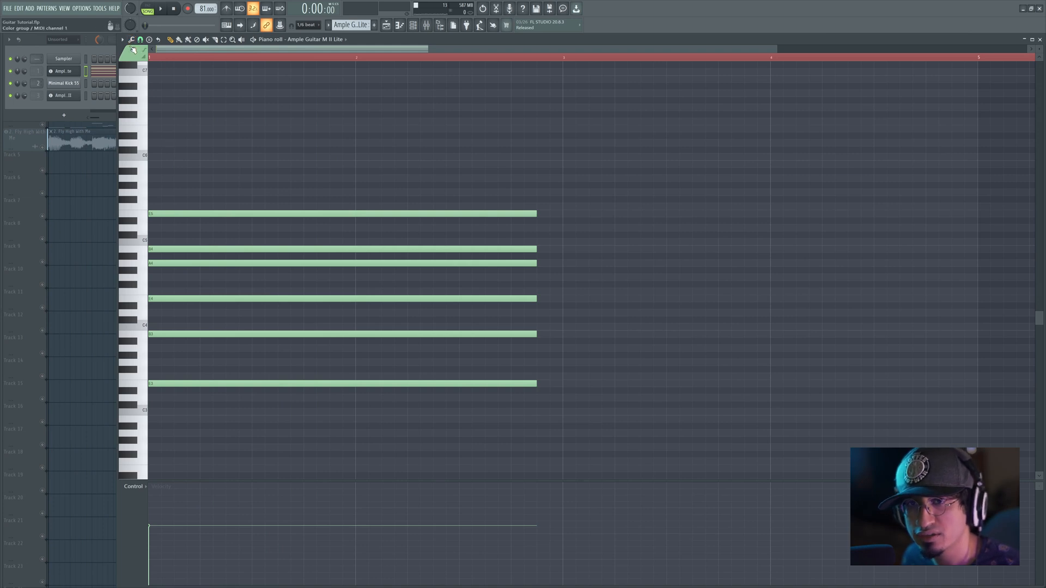
Step: Apply the Strum tool with a small start-time strength and even velocity, turn off the End option, and play the chord
{"action": "left_click", "coordinate": [132, 40]}
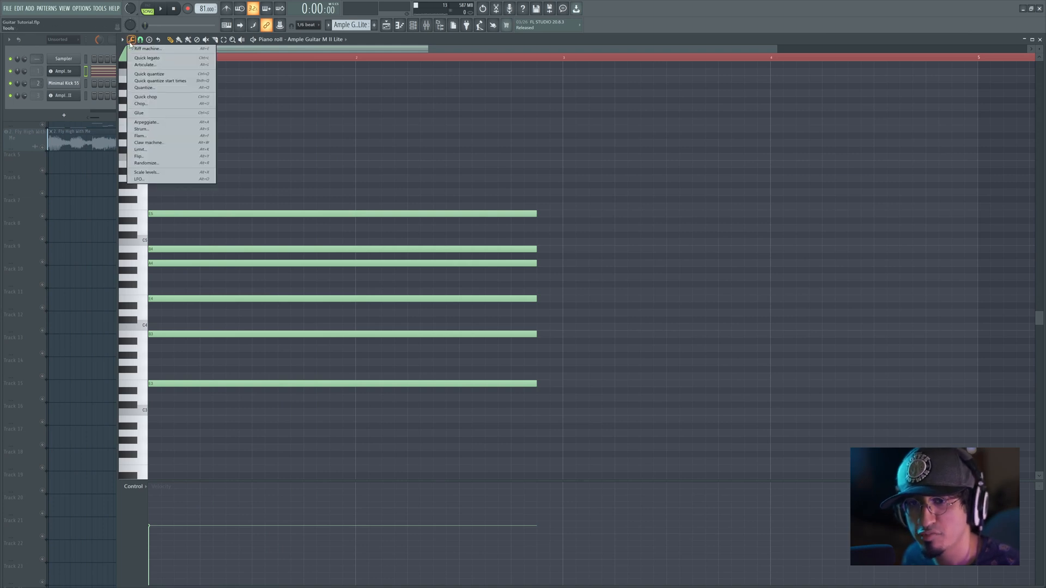
{"action": "left_click", "coordinate": [152, 129]}
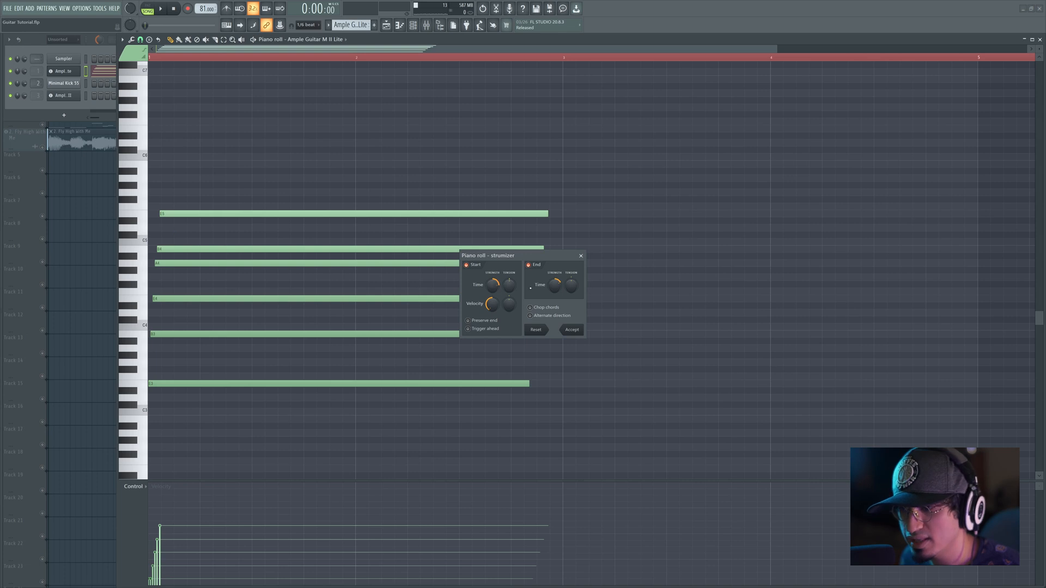
{"action": "mouse_move", "coordinate": [493, 285]}
{"action": "left_mouse_down"}
{"action": "mouse_move", "coordinate": [492, 316]}
{"action": "mouse_move", "coordinate": [493, 283]}
{"action": "left_mouse_up"}
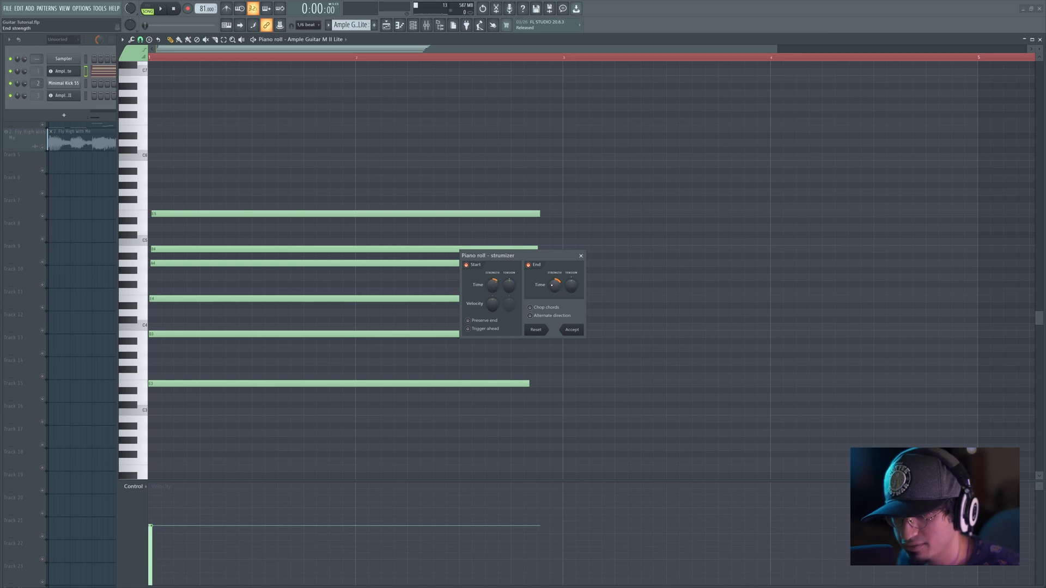
{"action": "left_click", "coordinate": [528, 265]}
{"action": "key", "text": "space"}
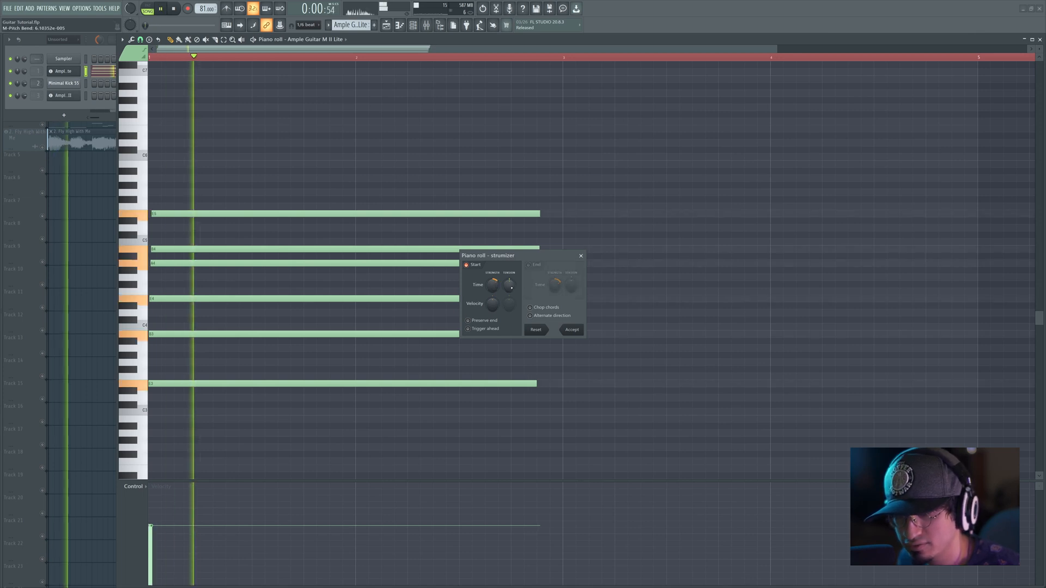
{"action": "key", "text": "space"}
Step: Increase the strum's start-time strength to spread the notes wider, and play the chord repeatedly
{"action": "left_click_drag", "start_coordinate": [492, 286], "coordinate": [493, 283]}
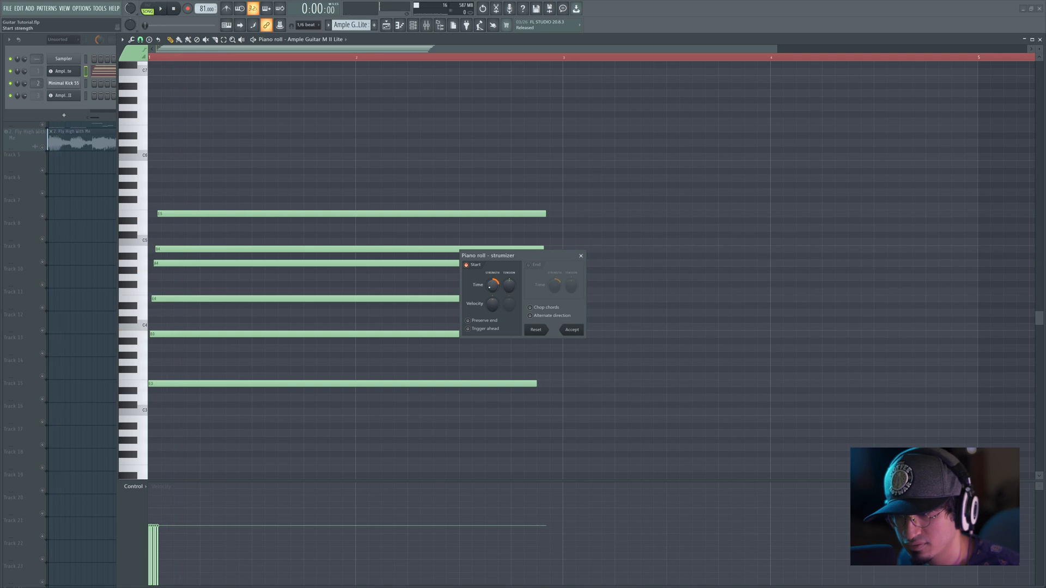
{"action": "key", "text": "space"}
{"action": "key", "text": "space"}
{"action": "key", "text": "space"}
{"action": "key", "text": "space"}
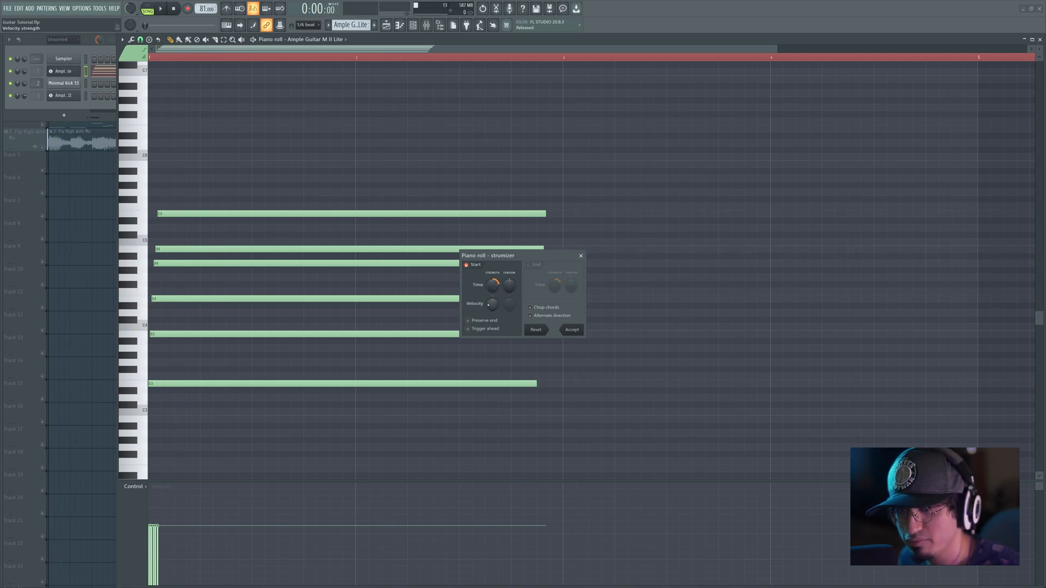
Step: Try opposite velocity strengths for the strum, first softening the low notes and then the high ones, playing the chord each time
{"action": "left_click_drag", "start_coordinate": [492, 304], "coordinate": [491, 320]}
{"action": "key", "text": "space"}
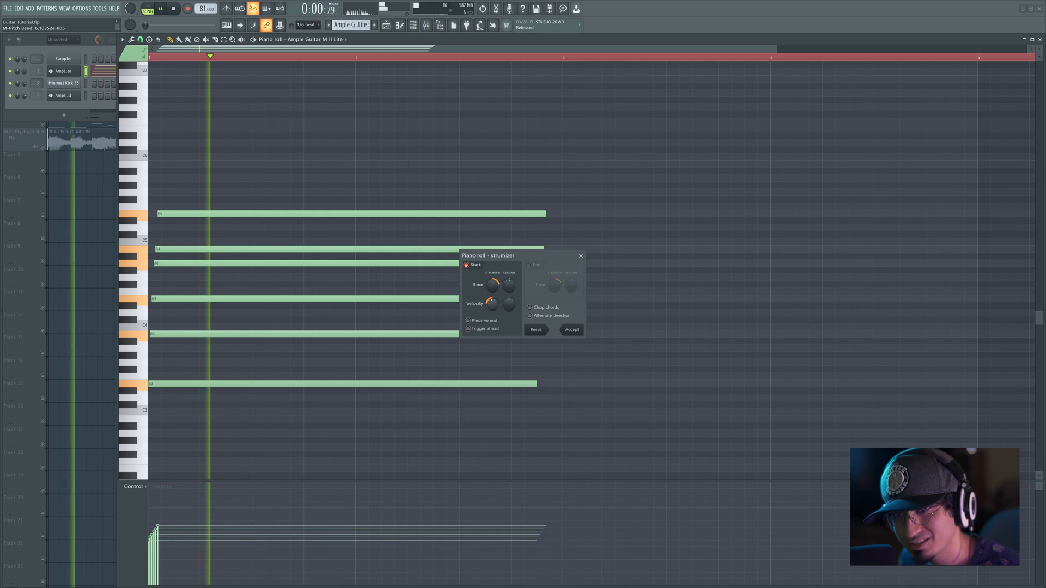
{"action": "key", "text": "space"}
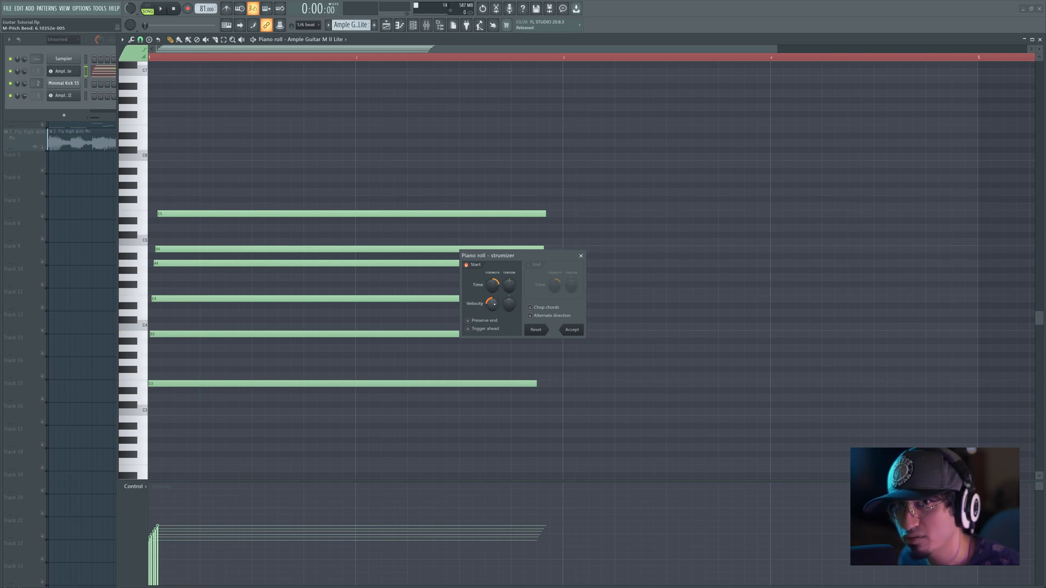
{"action": "key", "text": "space"}
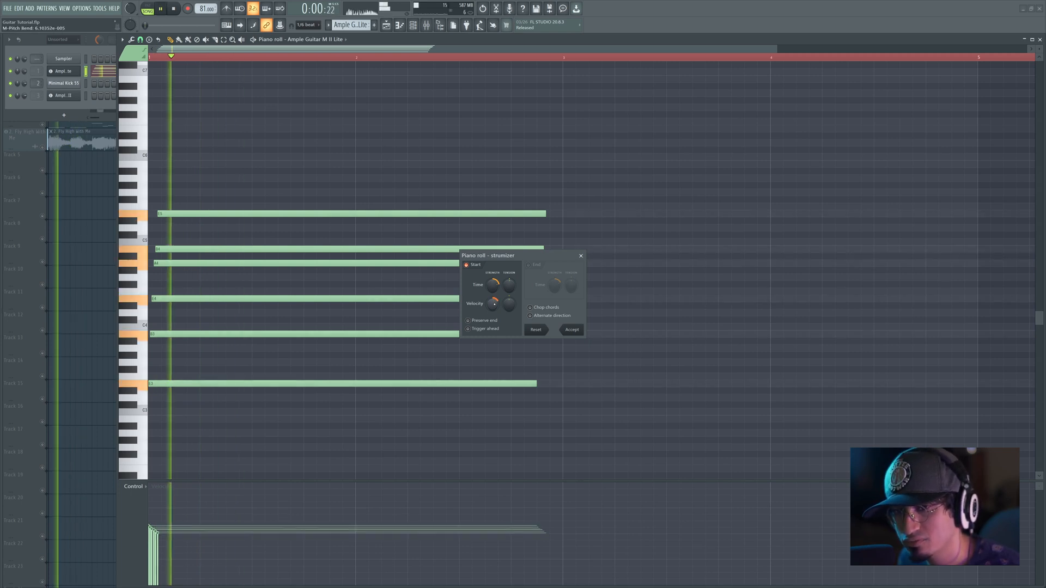
{"action": "key", "text": "space"}
Step: Set the strum's velocity strength slightly negative so the low notes are a little softer, audition the chord, and accept the strum
{"action": "left_click_drag", "start_coordinate": [494, 305], "coordinate": [493, 326]}
{"action": "key", "text": "space"}
{"action": "key", "text": "space"}
{"action": "key", "text": "space"}
{"action": "key", "text": "space"}
{"action": "key", "text": "space"}
{"action": "key", "text": "space"}
{"action": "key", "text": "space"}
{"action": "key", "text": "space"}
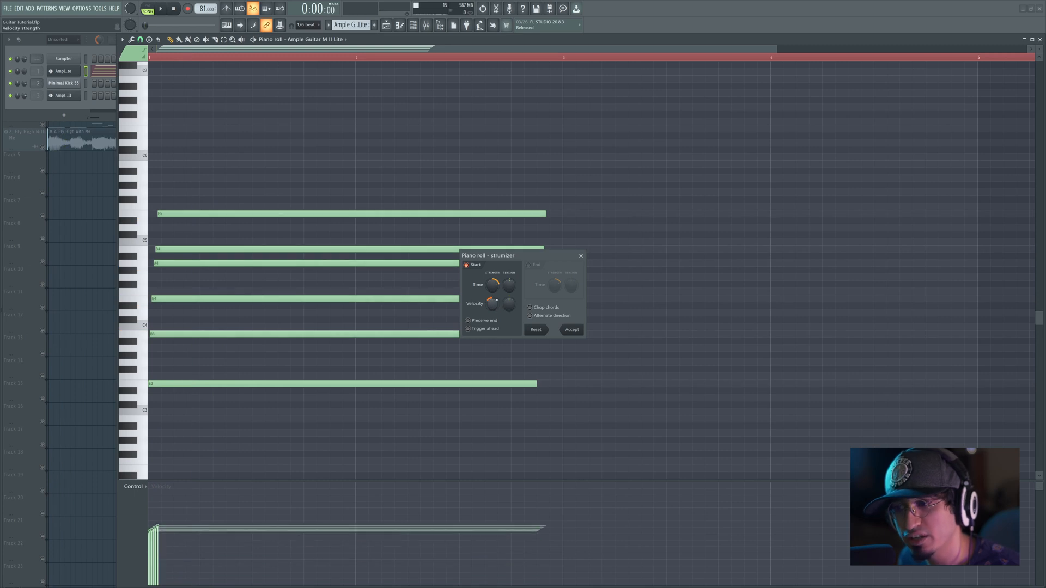
{"action": "key", "text": "space"}
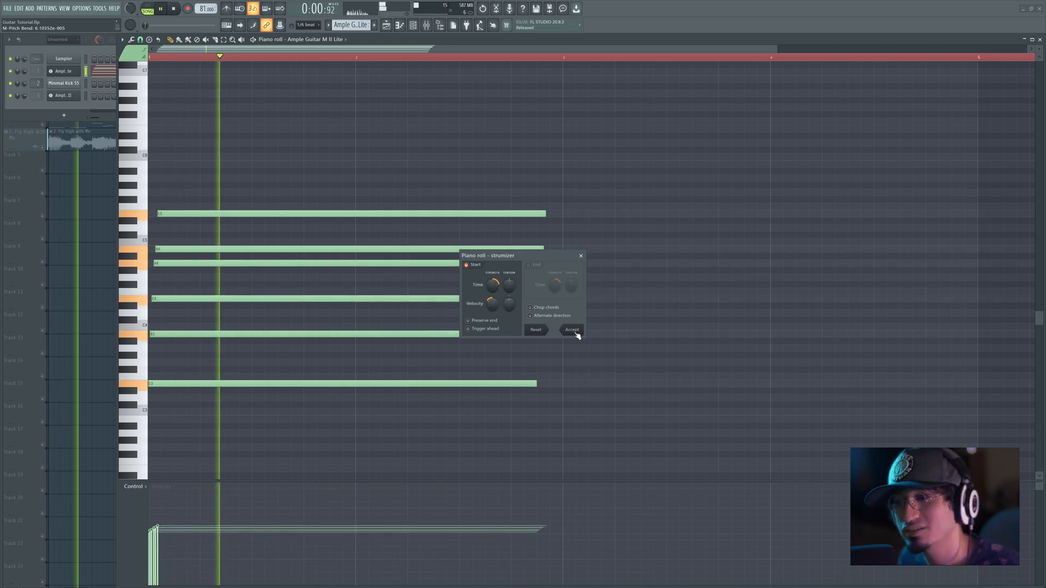
{"action": "left_click", "coordinate": [576, 332]}
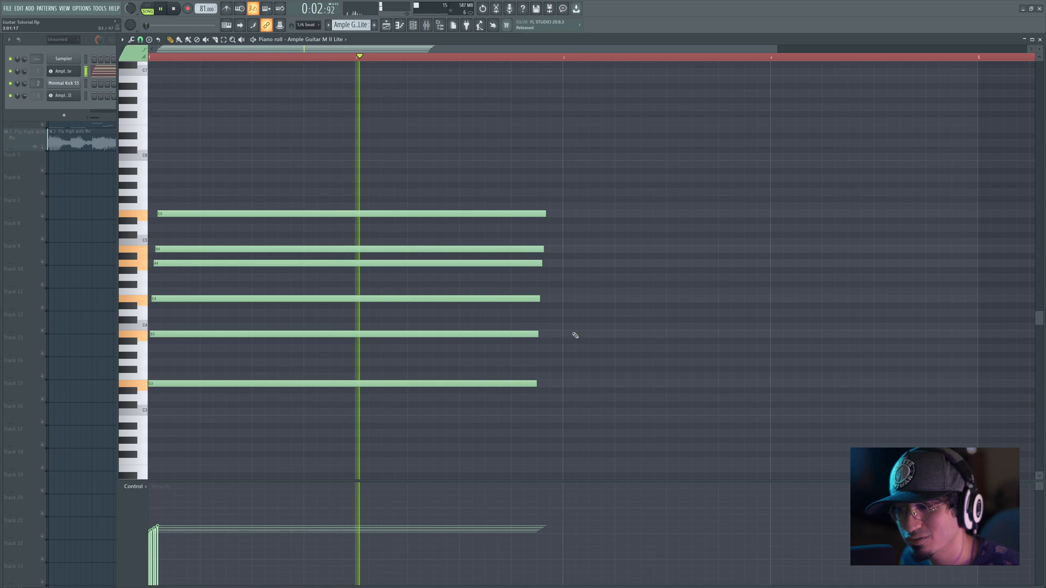
{"action": "key", "text": "space"}
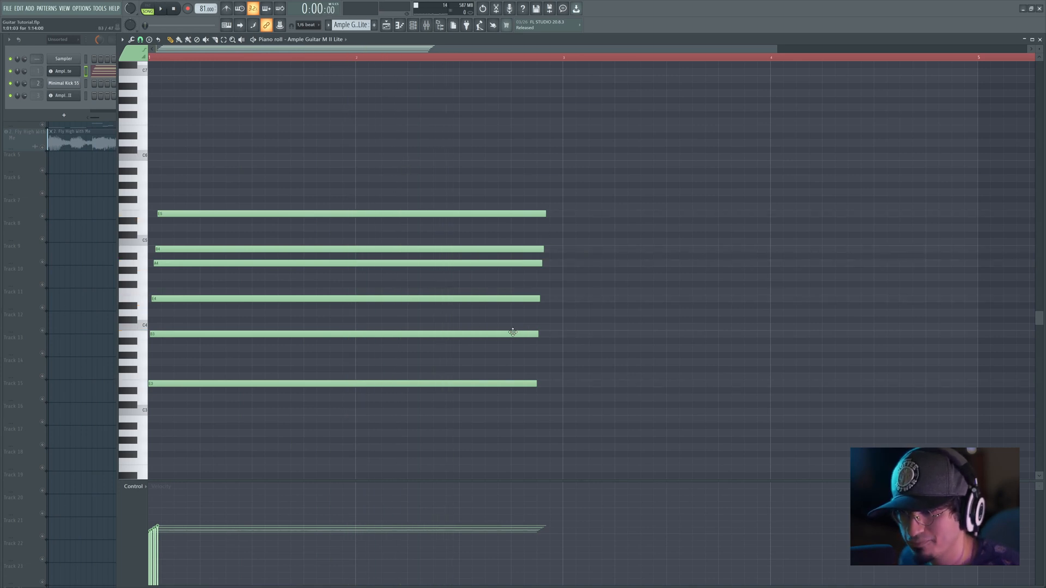
Step: Move the B3 note about two steps later, delete the E4, A4, B4 and E5 notes, and play the rest
{"action": "left_click_drag", "start_coordinate": [508, 334], "coordinate": [533, 334]}
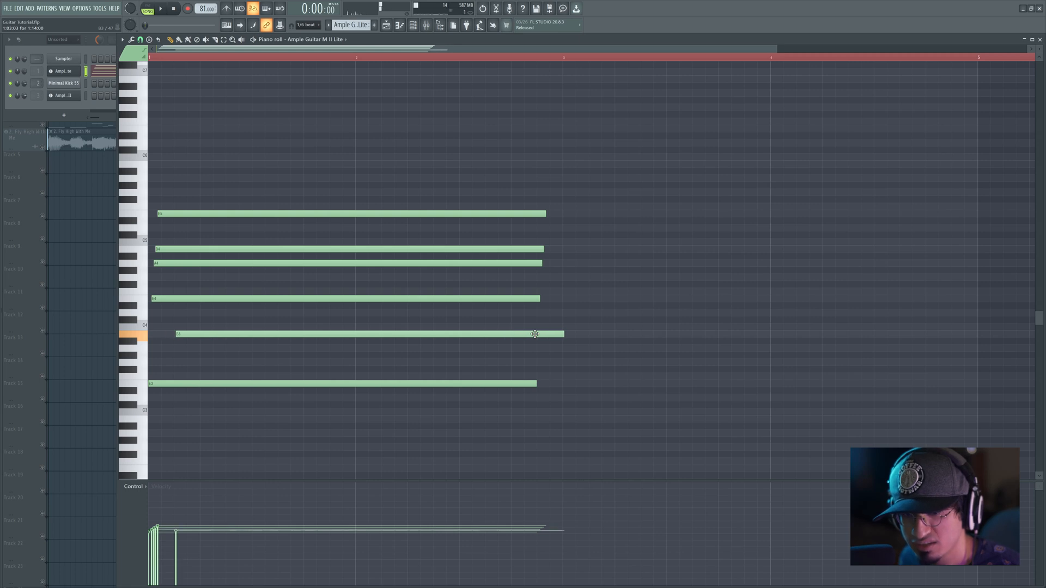
{"action": "right_click", "coordinate": [413, 299]}
{"action": "right_click", "coordinate": [422, 263]}
{"action": "right_click", "coordinate": [427, 249]}
{"action": "right_click", "coordinate": [438, 214]}
{"action": "key", "text": "space"}
Step: Move the B3 note about one step earlier, add a long E4 note one step after it, and play the pattern
{"action": "key", "text": "space"}
{"action": "left_click_drag", "start_coordinate": [541, 333], "coordinate": [529, 333]}
{"action": "key", "text": "space"}
{"action": "key", "text": "space"}
{"action": "left_click_drag", "start_coordinate": [172, 286], "coordinate": [173, 299]}
{"action": "key", "text": "space"}
{"action": "key", "text": "space"}
Step: Shorten the B3 note to two steps, add a two-step D4 note one step after the start of E4, and play the pattern
{"action": "left_click_drag", "start_coordinate": [551, 334], "coordinate": [190, 325]}
{"action": "left_click_drag", "start_coordinate": [196, 336], "coordinate": [207, 314]}
{"action": "key", "text": "space"}
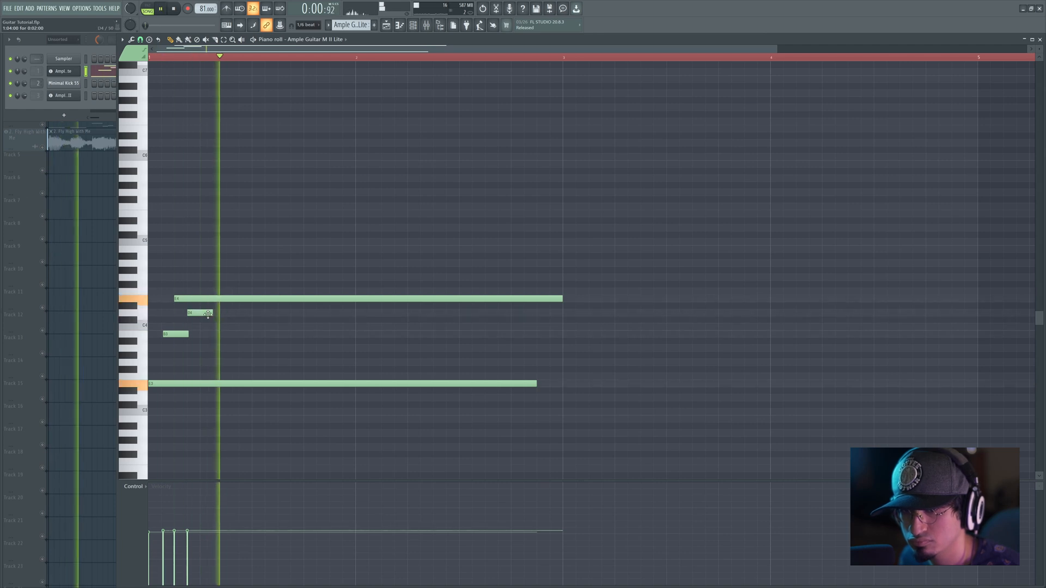
{"action": "key", "text": "space"}
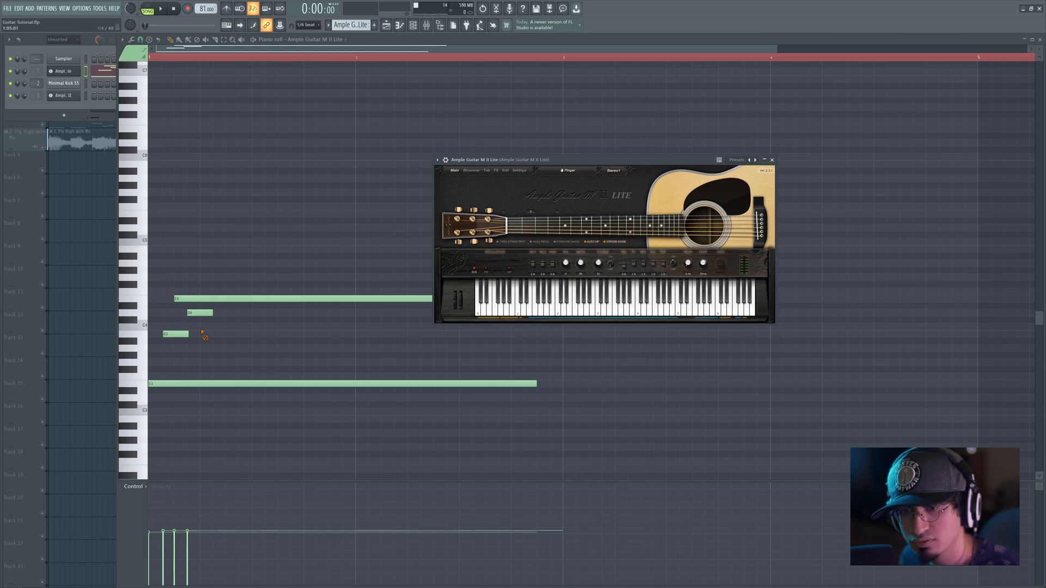
Step: Lengthen the B3 and D4 notes to end about nine steps into the bar, and play them while watching the guitar's fretboard
{"action": "left_click_drag", "start_coordinate": [189, 334], "coordinate": [267, 333]}
{"action": "left_click_drag", "start_coordinate": [213, 313], "coordinate": [265, 313]}
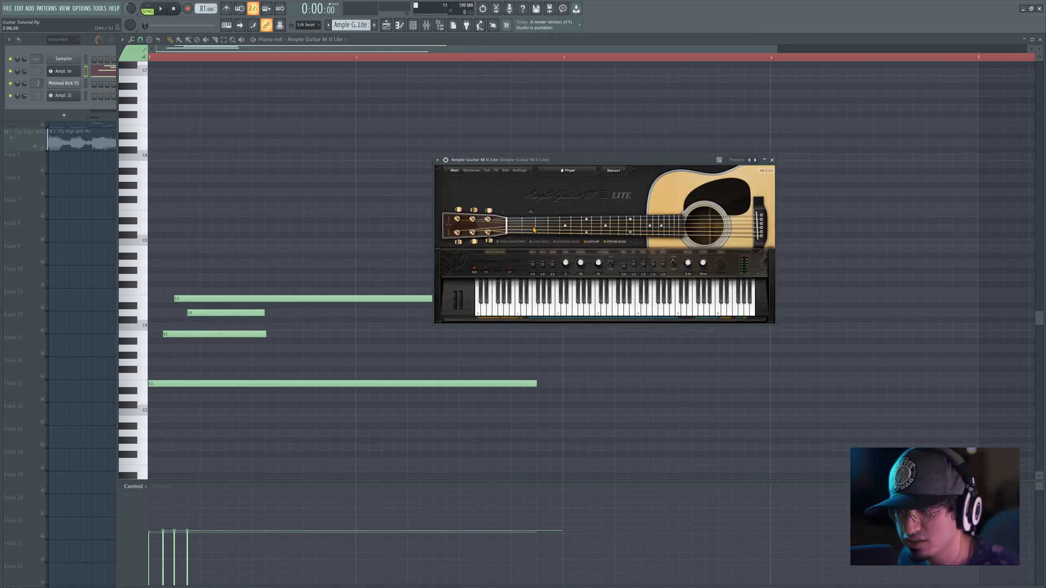
{"action": "key", "text": "space"}
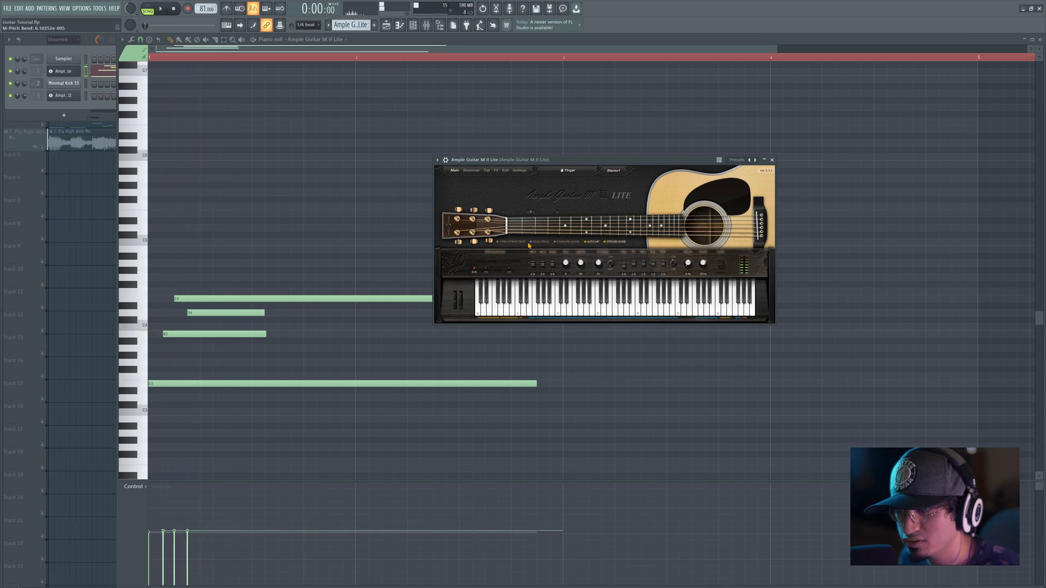
{"action": "right_click", "coordinate": [246, 275]}
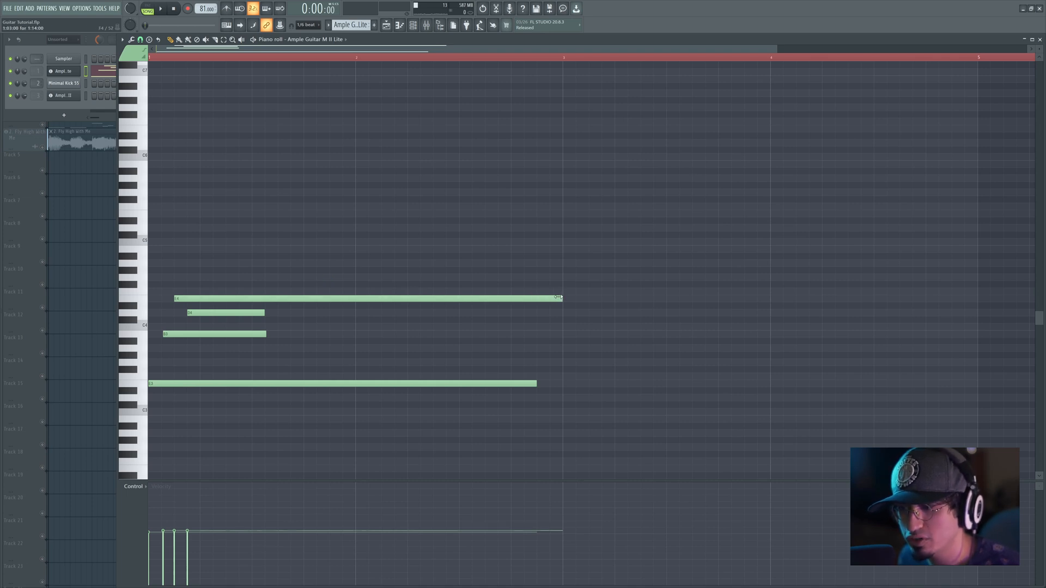
Step: Shorten the B3, E4 and D4 notes to one step each and E3 to one bar, and play the picked pattern
{"action": "left_click_drag", "start_coordinate": [560, 298], "coordinate": [156, 296]}
{"action": "left_click_drag", "start_coordinate": [268, 334], "coordinate": [183, 336]}
{"action": "left_click_drag", "start_coordinate": [545, 387], "coordinate": [355, 381]}
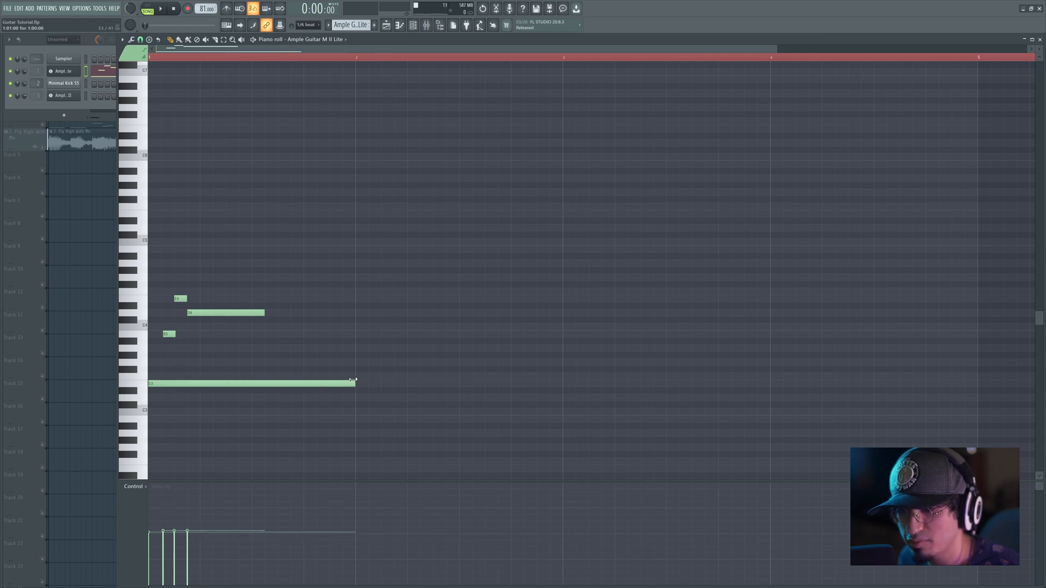
{"action": "left_click_drag", "start_coordinate": [260, 315], "coordinate": [200, 315]}
{"action": "key", "text": "space"}
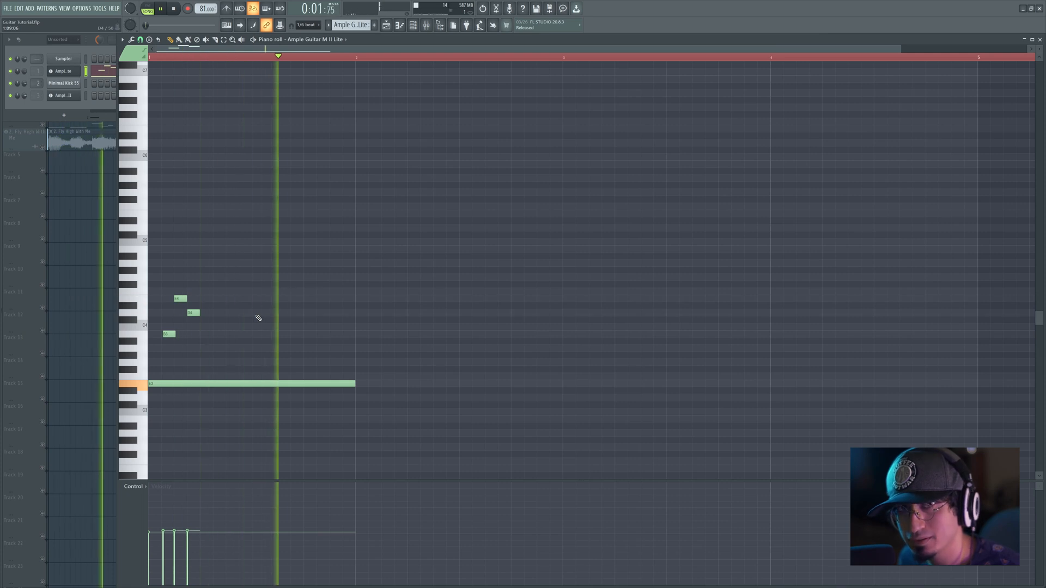
{"action": "key", "text": "space"}
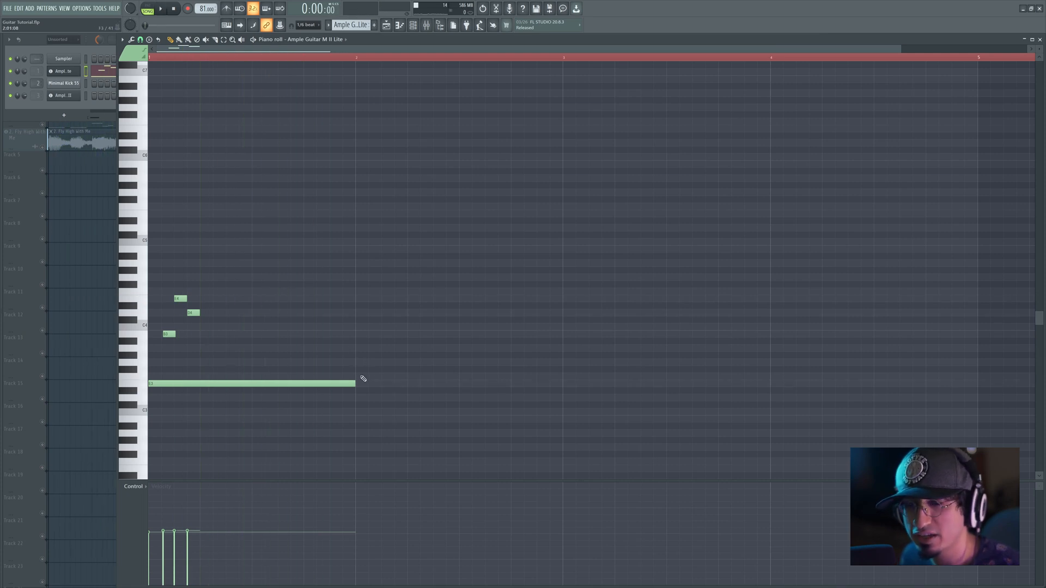
{"action": "key", "text": "space"}
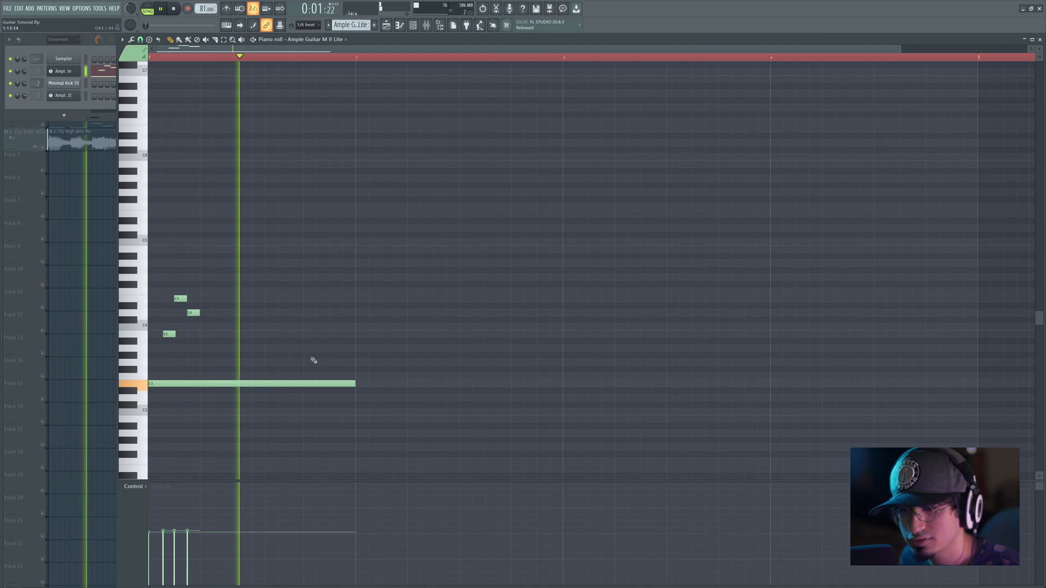
{"action": "key", "text": "space"}
{"action": "key", "text": "space"}
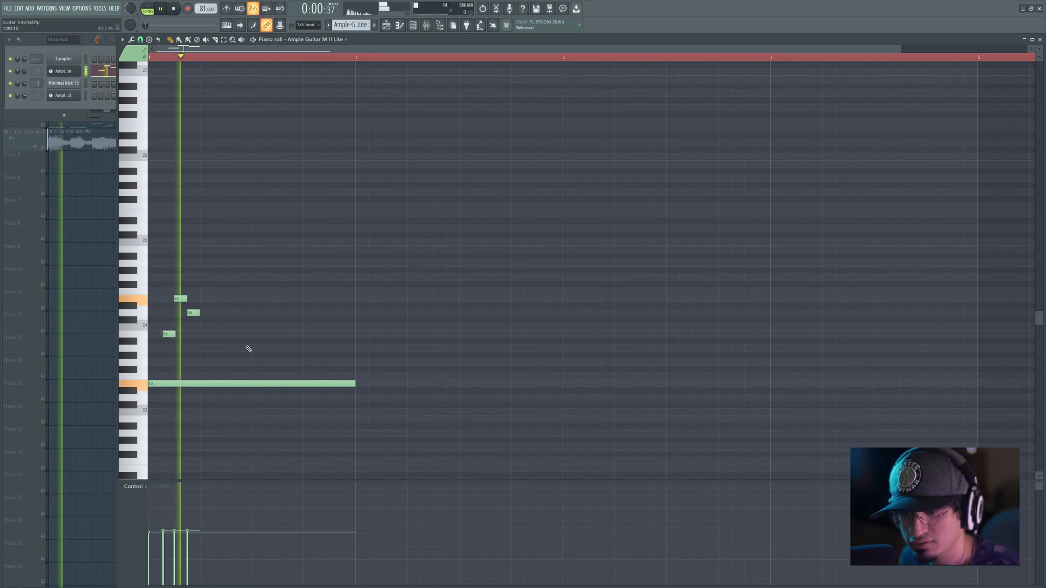
Step: Add consecutive one-step A3, B3 and D4 notes, leaving a one-step gap after the first D4, and play the phrase
{"action": "key", "text": "space"}
{"action": "left_click", "coordinate": [203, 347]}
{"action": "left_click_drag", "start_coordinate": [215, 334], "coordinate": [233, 347]}
{"action": "key", "text": "space"}
{"action": "key", "text": "space"}
{"action": "key", "text": "space"}
{"action": "key", "text": "space"}
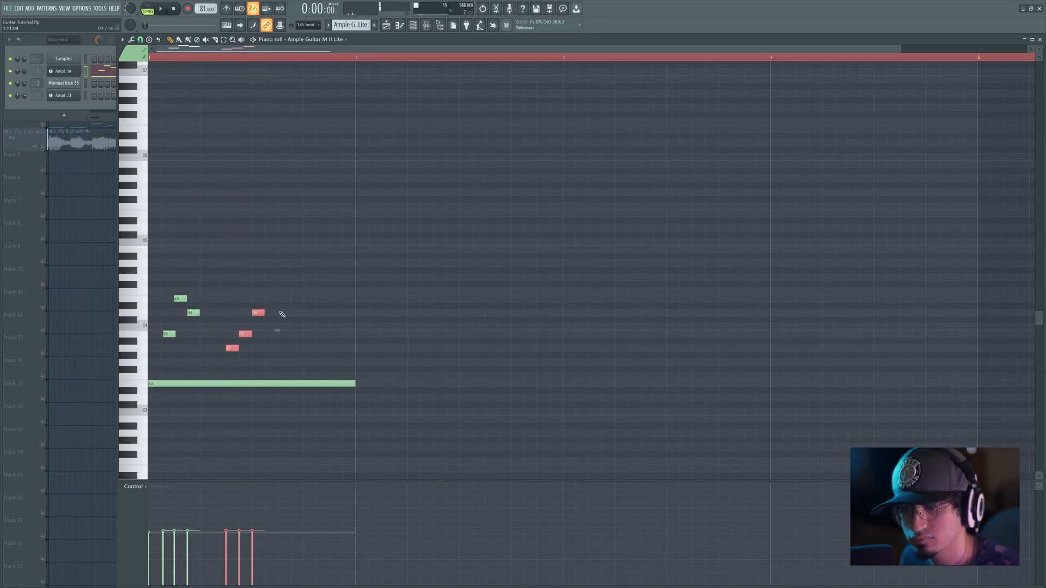
{"action": "left_click_drag", "start_coordinate": [228, 352], "coordinate": [216, 353]}
Step: Add consecutive one-step A3, B3, D4 and F#4 notes directly after the last D4, and play the pattern
{"action": "key", "text": "space"}
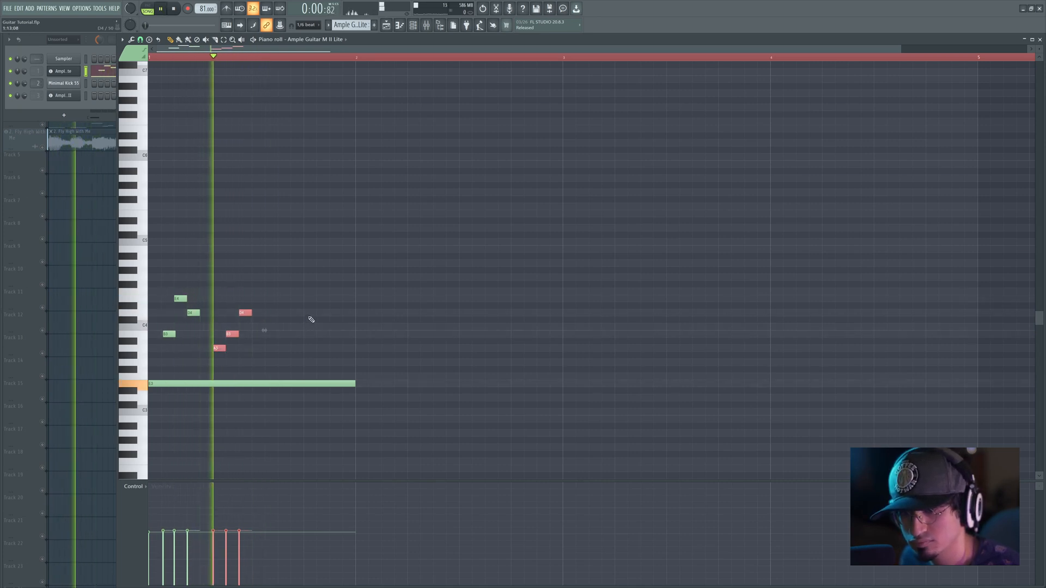
{"action": "key", "text": "space"}
{"action": "left_click", "coordinate": [258, 349]}
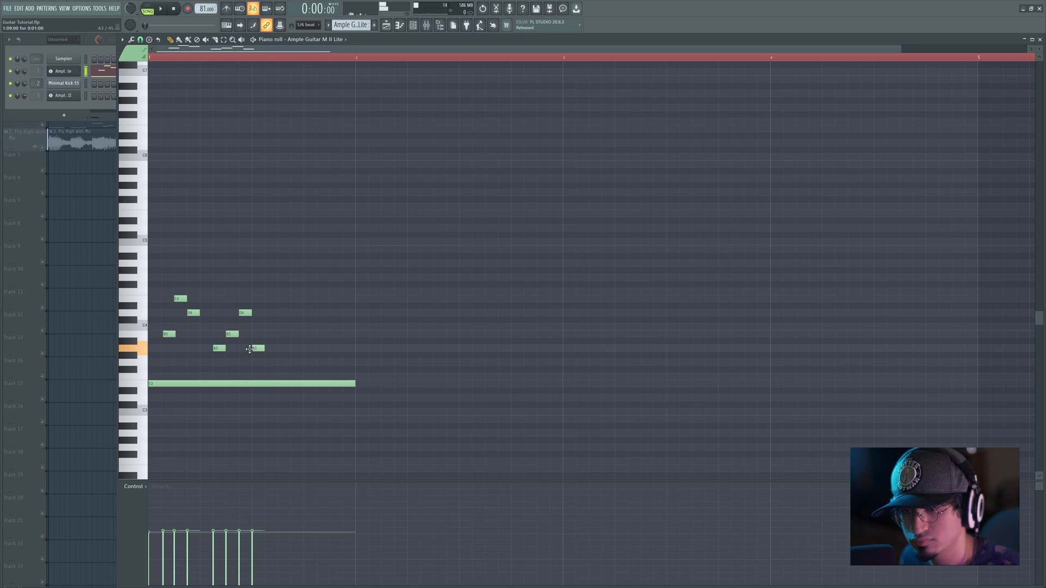
{"action": "left_click", "coordinate": [271, 334]}
{"action": "left_click", "coordinate": [283, 314]}
{"action": "left_click", "coordinate": [291, 284]}
{"action": "key", "text": "space"}
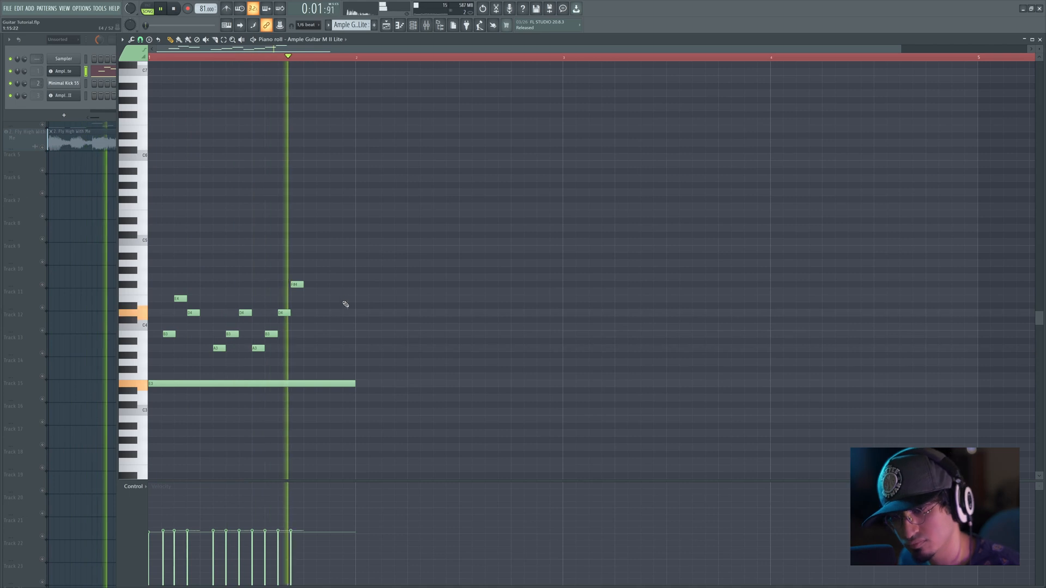
{"action": "key", "text": "space"}
Step: Finish the bar with one-step A3, B3 and E4 notes, leaving a one-step gap after F#4, and play it
{"action": "left_click_drag", "start_coordinate": [308, 342], "coordinate": [309, 351]}
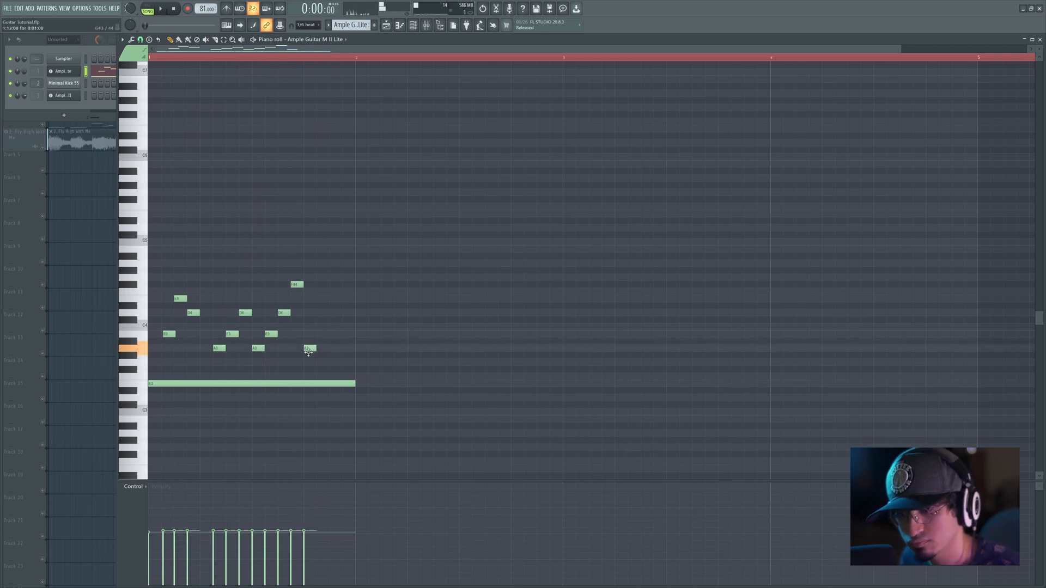
{"action": "left_click", "coordinate": [321, 334]}
{"action": "mouse_move", "coordinate": [335, 305]}
{"action": "left_mouse_down"}
{"action": "mouse_move", "coordinate": [331, 316]}
{"action": "mouse_move", "coordinate": [348, 301]}
{"action": "mouse_move", "coordinate": [329, 294]}
{"action": "left_mouse_up"}
{"action": "left_click_drag", "start_coordinate": [354, 284], "coordinate": [321, 347]}
{"action": "key", "text": "space"}
{"action": "left_click", "coordinate": [428, 316], "text": "ctrl"}
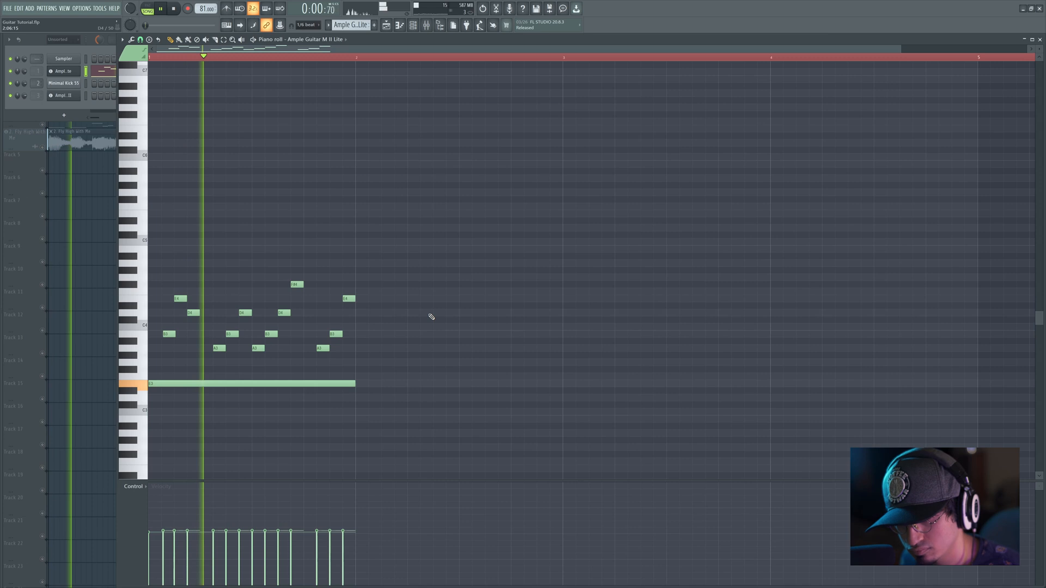
{"action": "key", "text": "space"}
Step: Shorten E3 to four steps, lengthen the three A3 notes to three, four and three steps, and play the bar
{"action": "left_click_drag", "start_coordinate": [338, 384], "coordinate": [178, 383]}
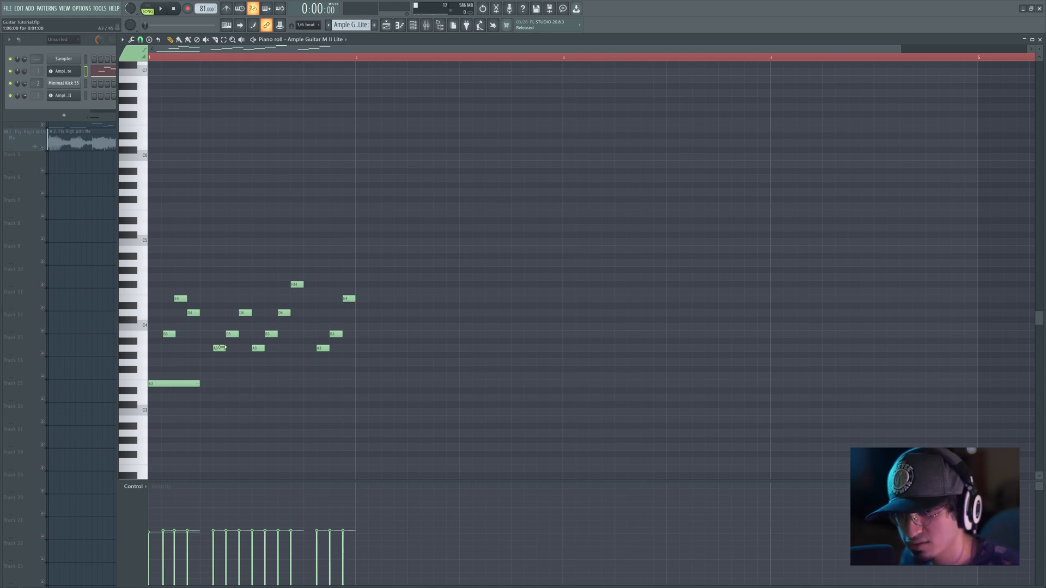
{"action": "left_click_drag", "start_coordinate": [265, 350], "coordinate": [310, 353]}
{"action": "key", "text": "space"}
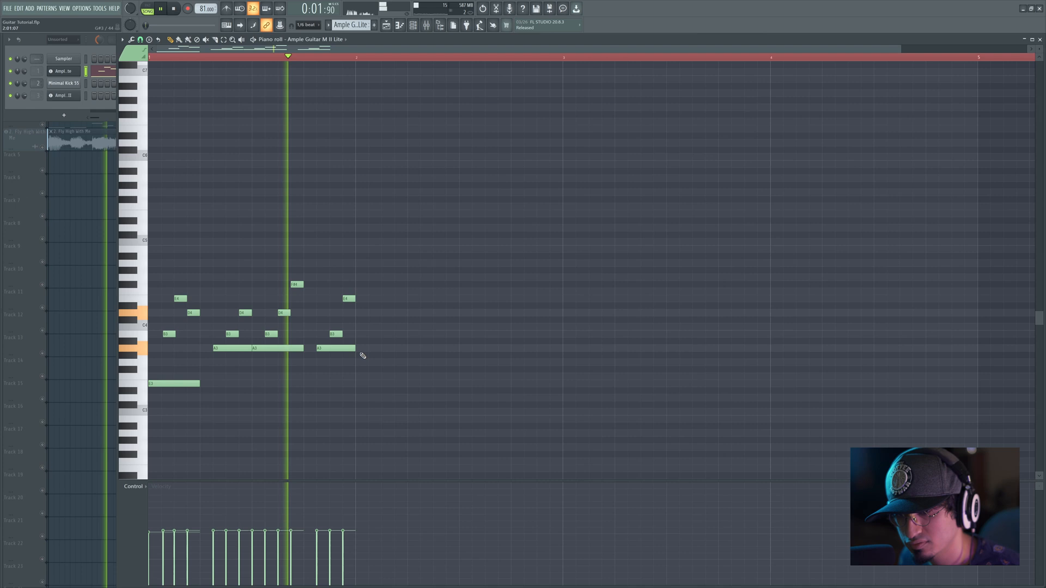
{"action": "key", "text": "space"}
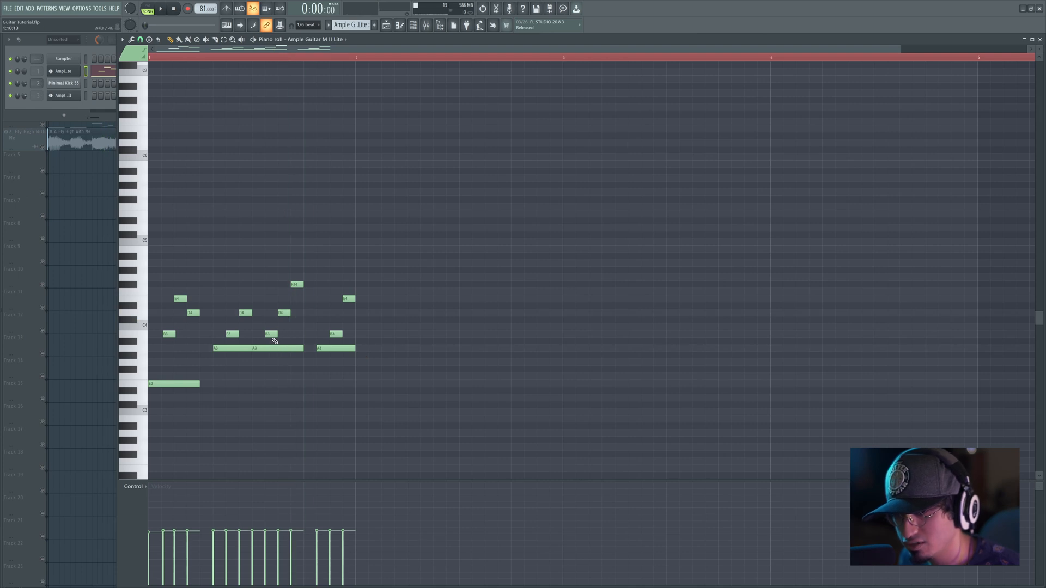
{"action": "left_click", "coordinate": [274, 348]}
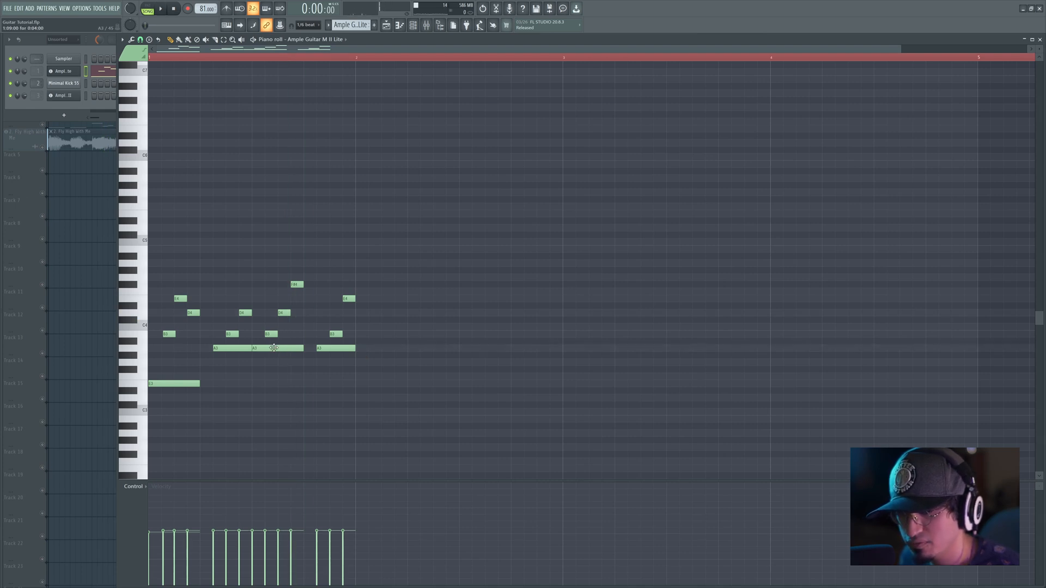
Step: Compare the Fly High With Me reference with the guitar in the playlist by soloing and playing each track
{"action": "left_click", "coordinate": [47, 150]}
{"action": "key", "text": "space"}
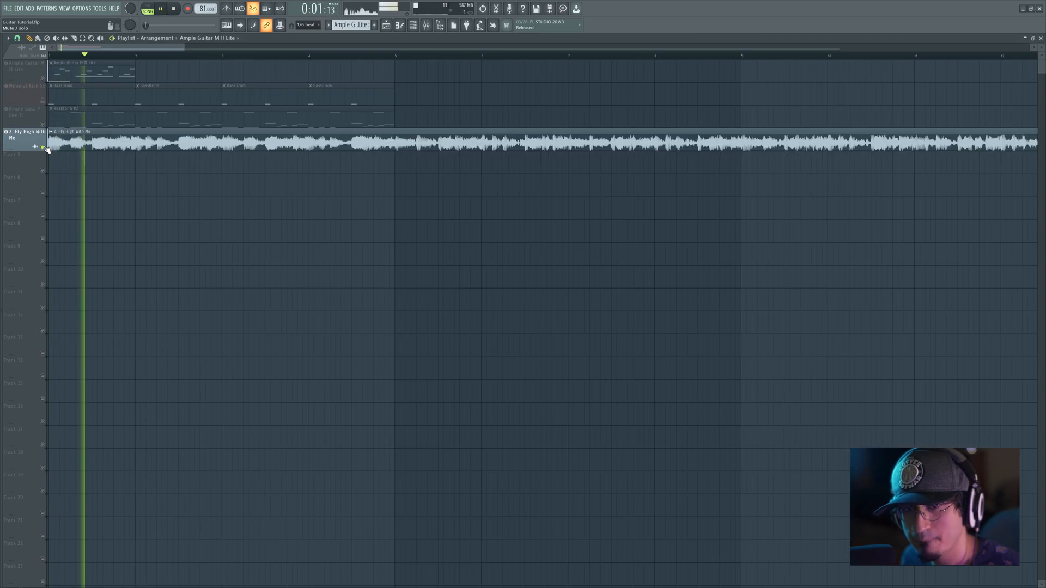
{"action": "key", "text": "space"}
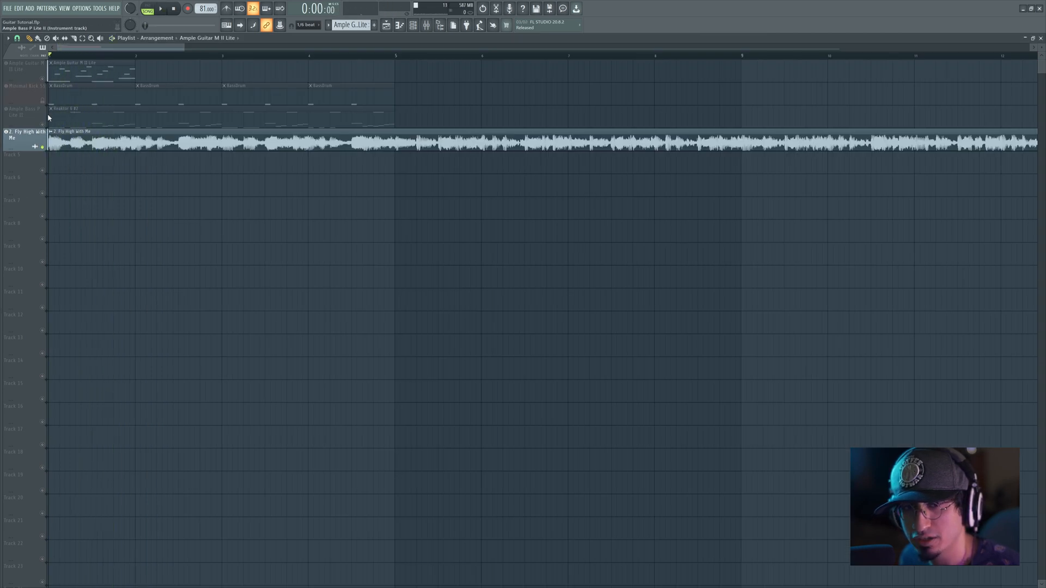
{"action": "right_click", "coordinate": [45, 80]}
{"action": "key", "text": "space"}
{"action": "key", "text": "space"}
{"action": "right_click", "coordinate": [45, 148]}
{"action": "key", "text": "space"}
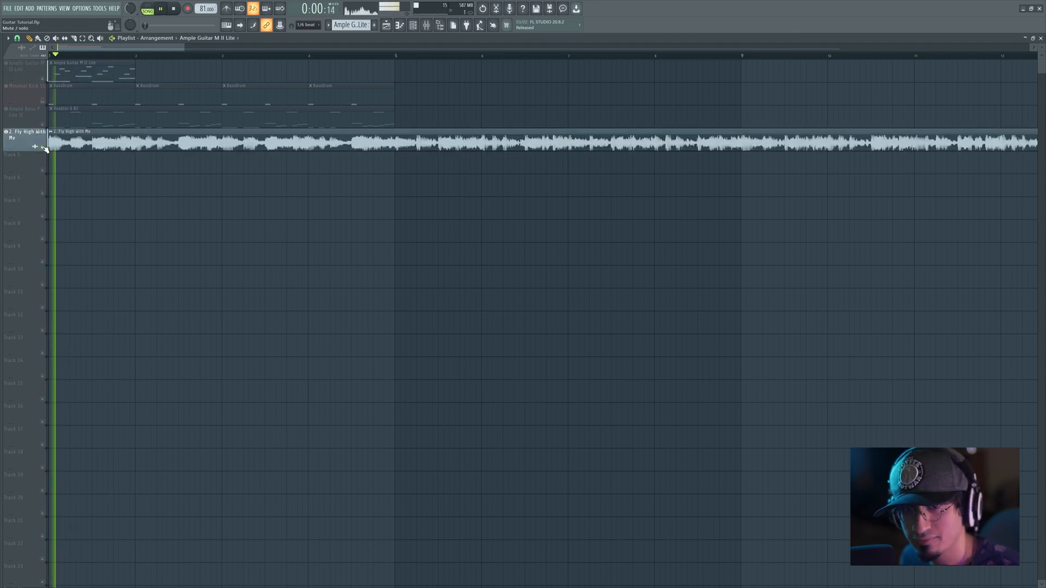
{"action": "key", "text": "space"}
Step: In the guitar clip's second note group, try raising D4 to F#4 and F#4 to G4 with a one-step A3
{"action": "double_click", "coordinate": [65, 70]}
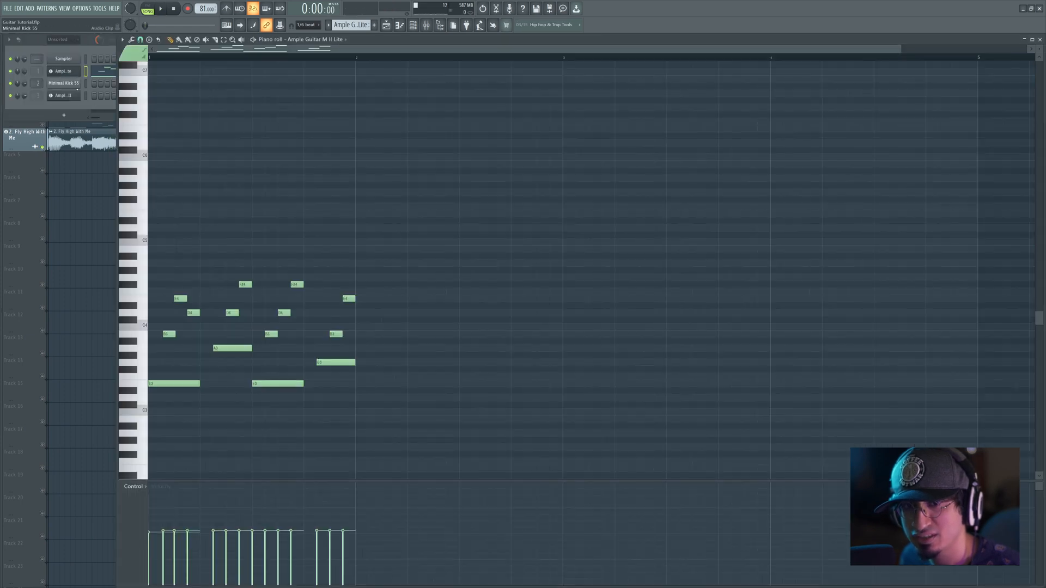
{"action": "left_click", "coordinate": [244, 283]}
{"action": "left_click_drag", "start_coordinate": [244, 275], "coordinate": [243, 271]}
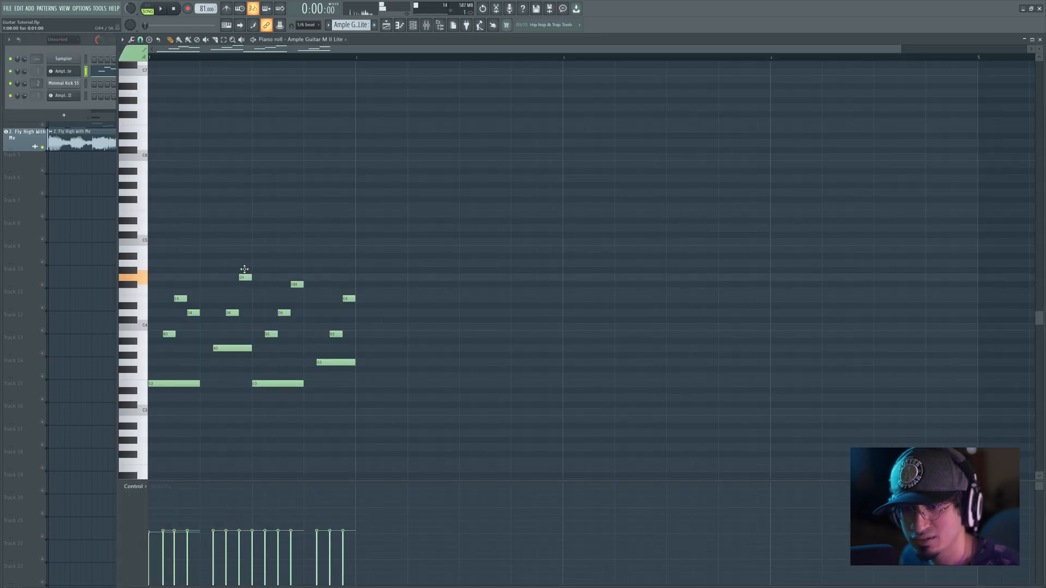
{"action": "left_click_drag", "start_coordinate": [230, 312], "coordinate": [231, 283]}
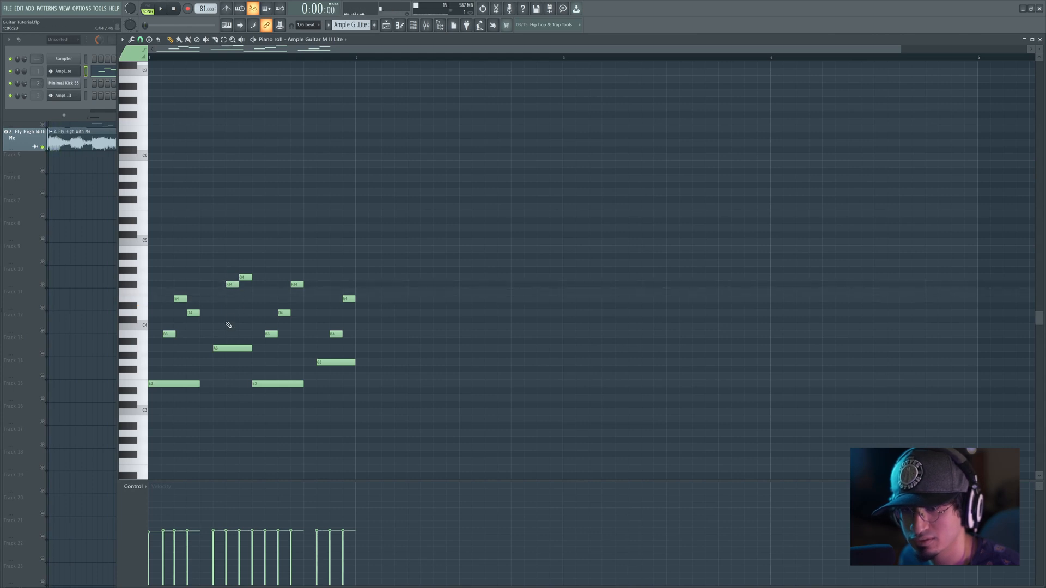
{"action": "left_click", "coordinate": [224, 345]}
{"action": "left_click", "coordinate": [222, 314]}
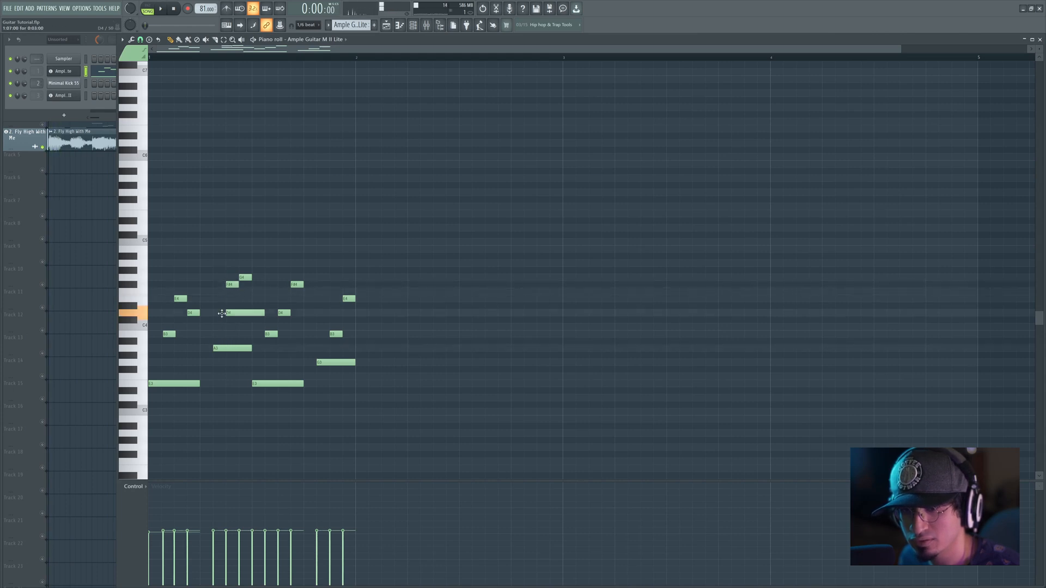
{"action": "left_click_drag", "start_coordinate": [216, 313], "coordinate": [222, 329]}
{"action": "right_click", "coordinate": [231, 327]}
{"action": "key", "text": "space"}
Step: Solo the Ample Guitar M II Lite track in the playlist and play the pattern
{"action": "key", "text": "space"}
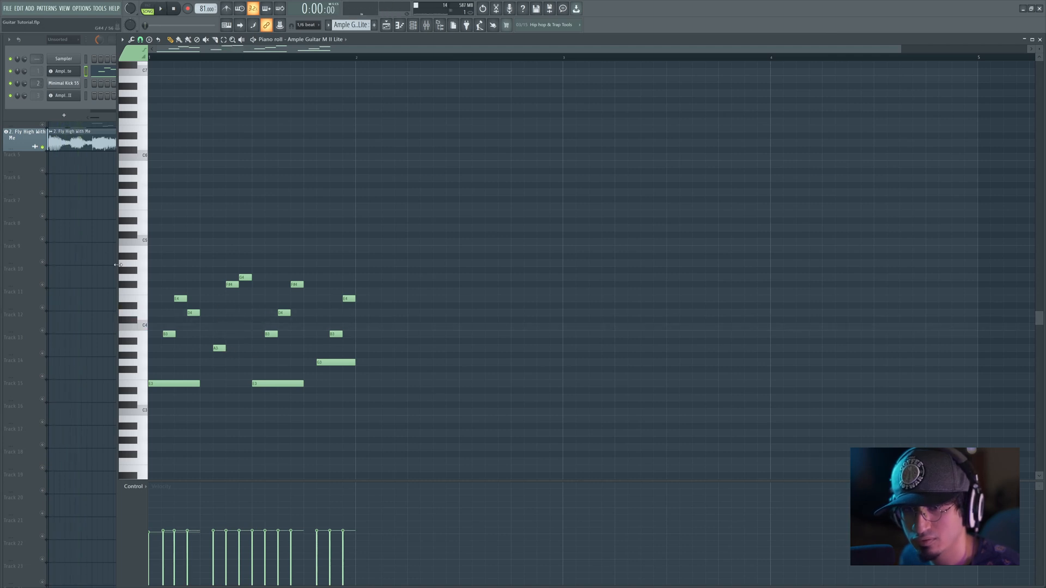
{"action": "key", "text": "F5"}
{"action": "right_click", "coordinate": [39, 61]}
{"action": "left_click", "coordinate": [35, 79]}
{"action": "right_click", "coordinate": [42, 79]}
{"action": "key", "text": "space"}
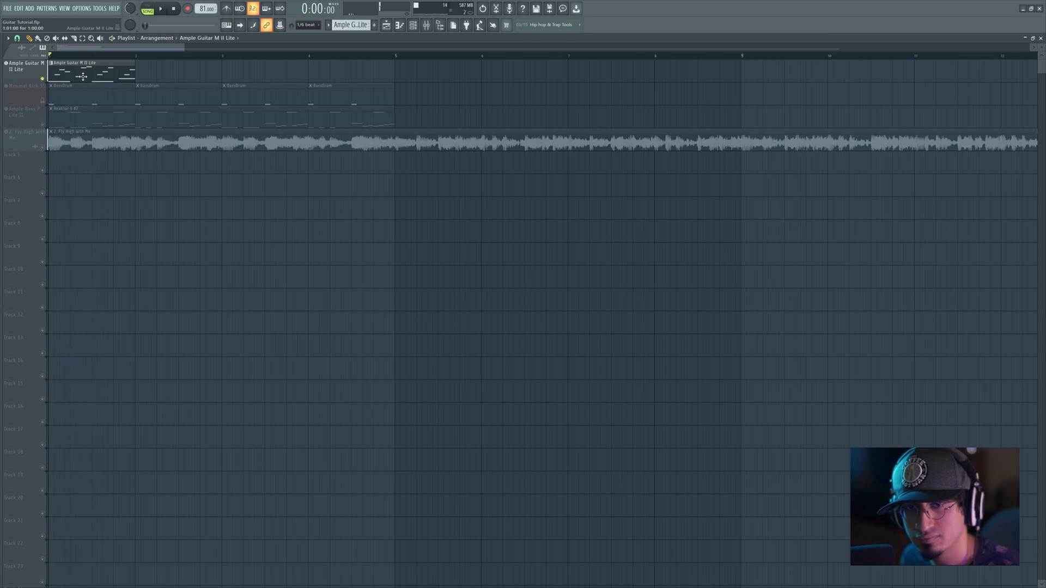
{"action": "key", "text": "space"}
Step: Try lowering the second group's F#4 to F4 and raising the third group's F#4 to G4, and play the pattern
{"action": "double_click", "coordinate": [82, 76]}
{"action": "left_click_drag", "start_coordinate": [229, 287], "coordinate": [294, 283]}
{"action": "key", "text": "space"}
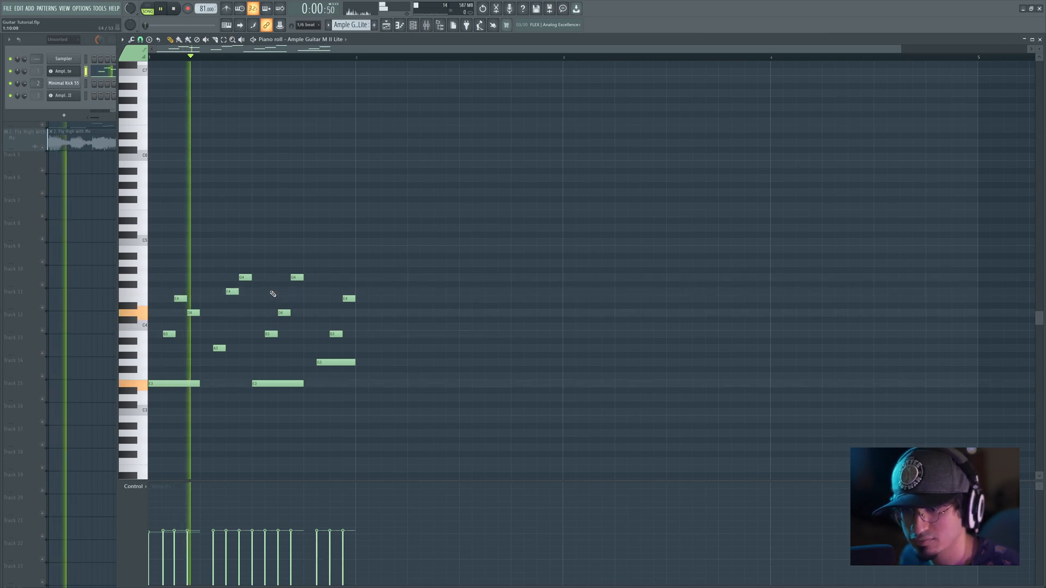
{"action": "key", "text": "space"}
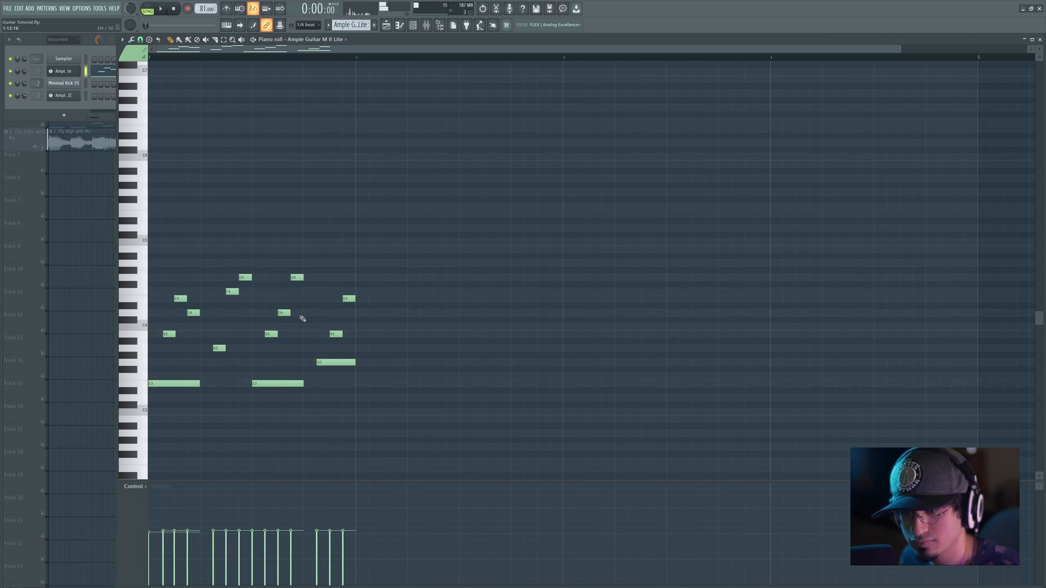
Step: Compare the third and first note groups by selecting each in turn, and play the pattern
{"action": "left_click_drag", "start_coordinate": [265, 267], "coordinate": [303, 389]}
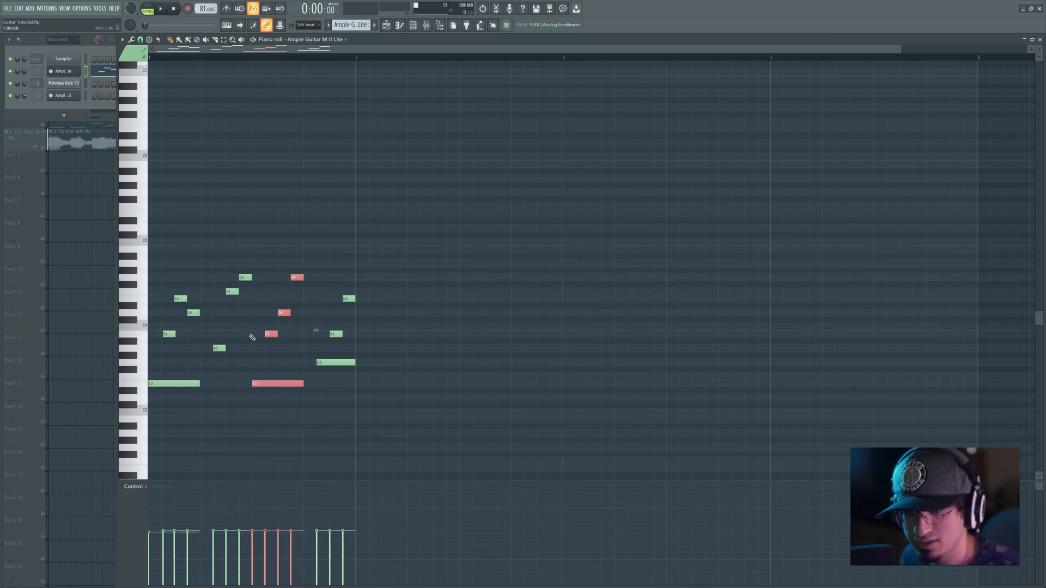
{"action": "left_click_drag", "start_coordinate": [193, 275], "coordinate": [154, 409]}
{"action": "left_click", "coordinate": [239, 332]}
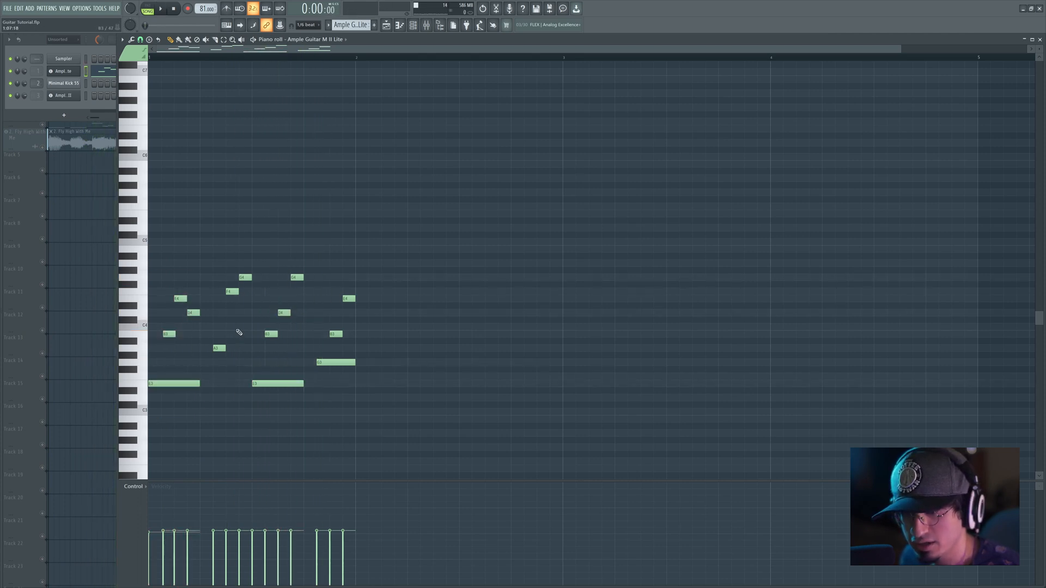
{"action": "key", "text": "space"}
{"action": "key", "text": "space"}
Step: Replace the second group's F4 and G4 with one-step B3 and D4 notes following A3, and play the pattern
{"action": "left_click", "coordinate": [219, 349]}
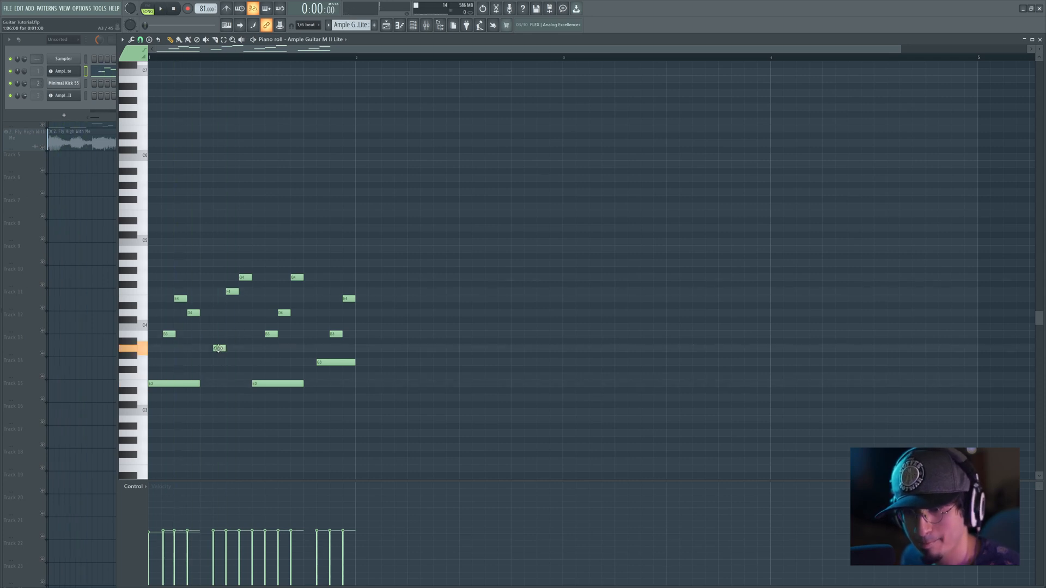
{"action": "left_click", "coordinate": [230, 329]}
{"action": "left_click_drag", "start_coordinate": [249, 335], "coordinate": [262, 336]}
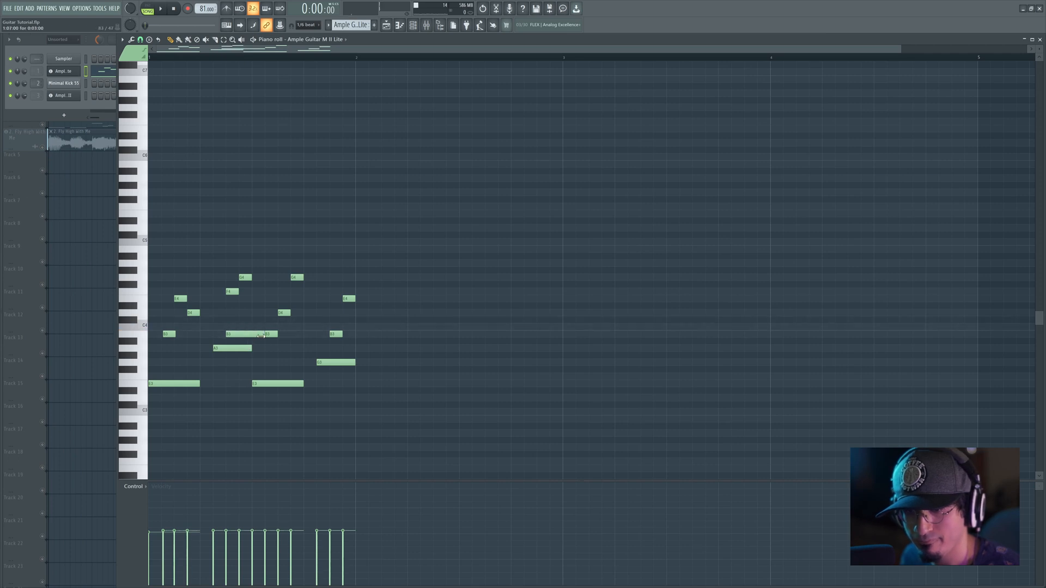
{"action": "left_click", "coordinate": [253, 344]}
{"action": "right_click", "coordinate": [253, 345]}
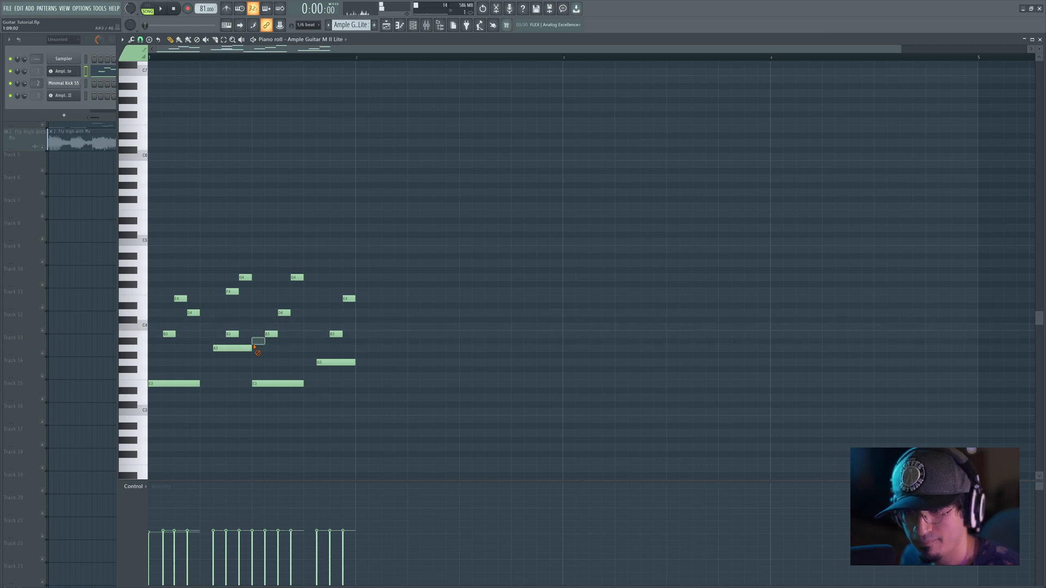
{"action": "left_click_drag", "start_coordinate": [240, 321], "coordinate": [241, 313]}
{"action": "right_click", "coordinate": [234, 292]}
{"action": "right_click", "coordinate": [245, 278]}
{"action": "key", "text": "space"}
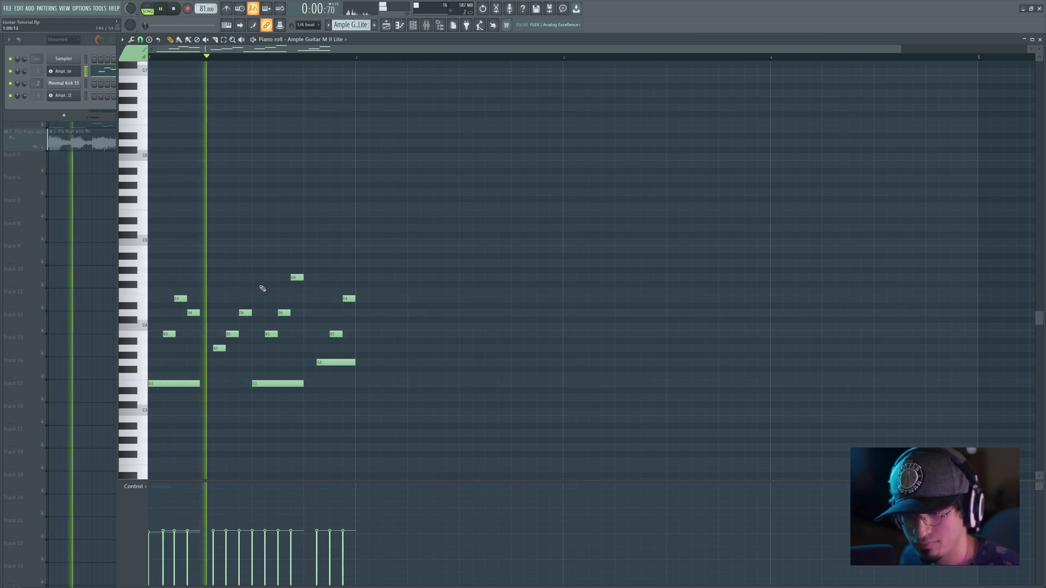
{"action": "key", "text": "space"}
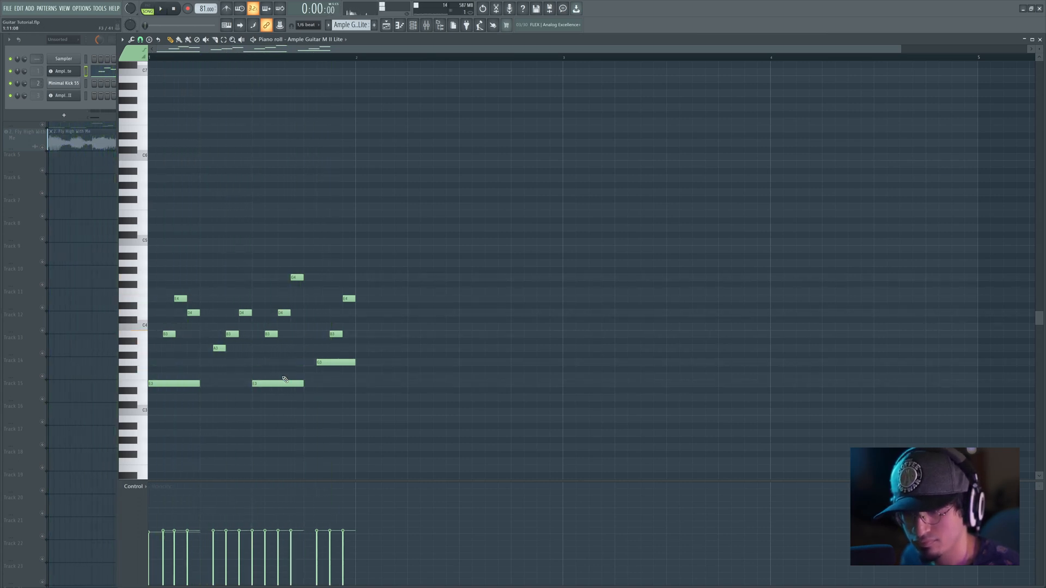
Step: Lower the third group's G4 to F#4 and play the bar
{"action": "left_click_drag", "start_coordinate": [295, 280], "coordinate": [295, 286]}
{"action": "key", "text": "space"}
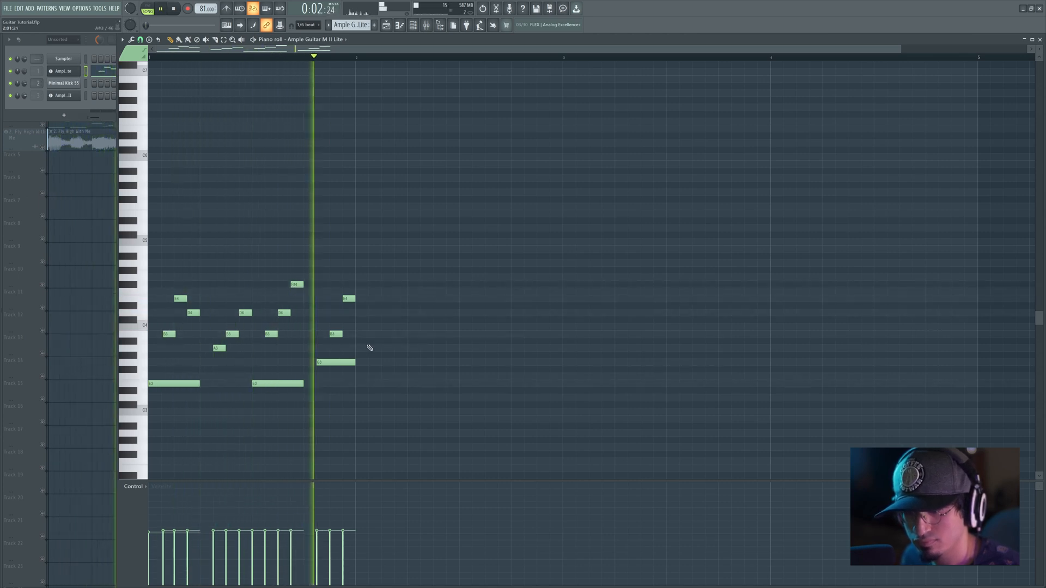
{"action": "key", "text": "space"}
{"action": "mouse_move", "coordinate": [341, 360]}
{"action": "left_mouse_down"}
{"action": "mouse_move", "coordinate": [341, 381]}
{"action": "mouse_move", "coordinate": [341, 360]}
{"action": "left_mouse_up"}
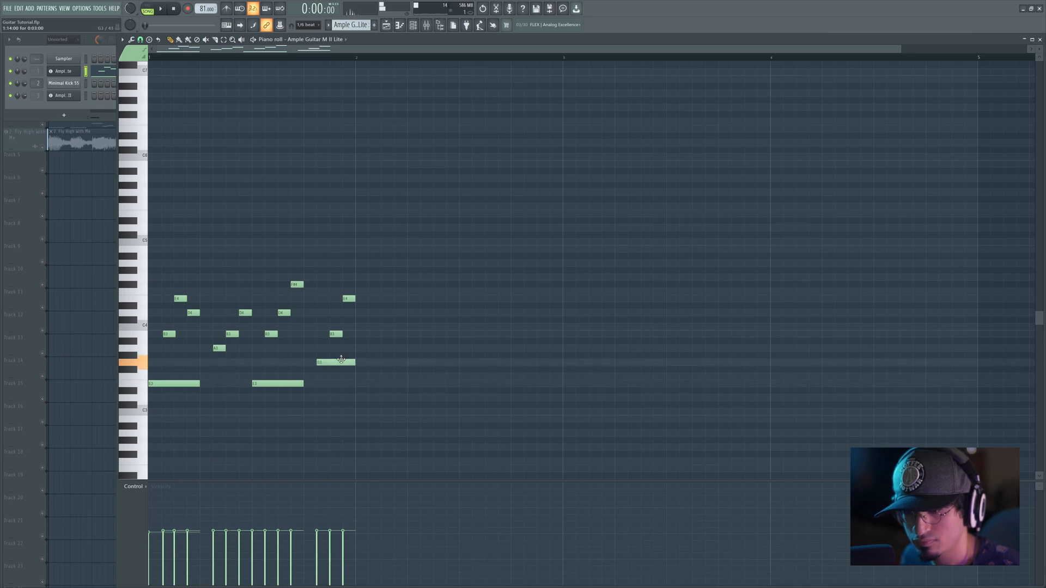
Step: Solo the Fly High With Me reference track and play it from the start and from the middle of bar one
{"action": "right_click", "coordinate": [98, 257]}
{"action": "right_click", "coordinate": [43, 147]}
{"action": "key", "text": "space"}
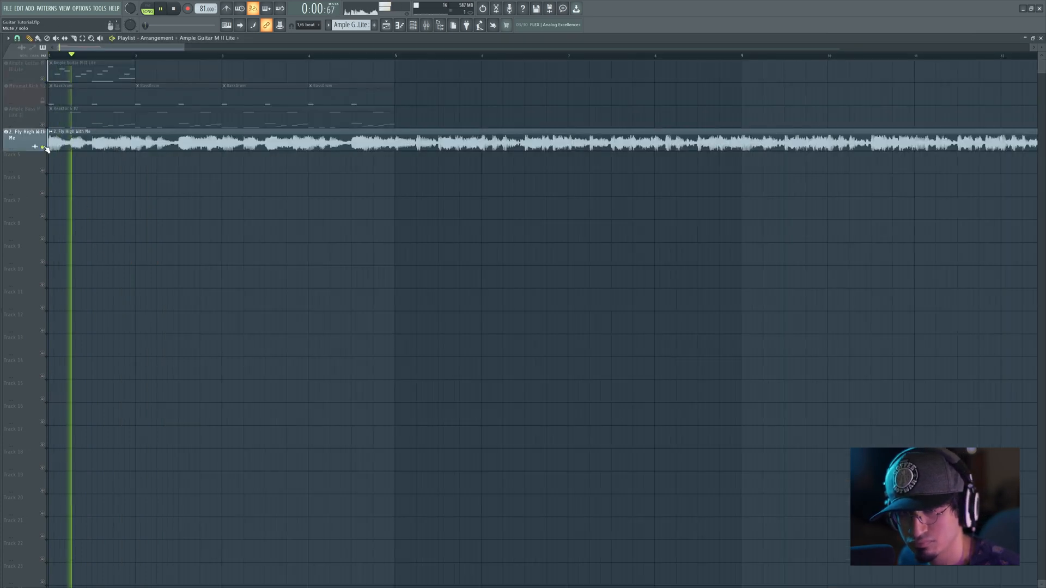
{"action": "key", "text": "space"}
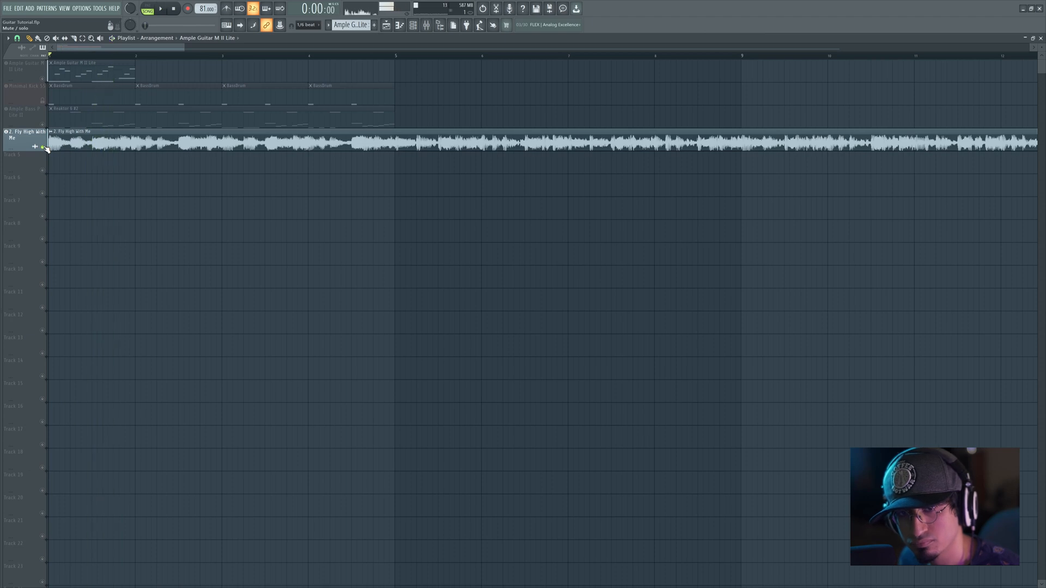
{"action": "left_click", "coordinate": [94, 56]}
{"action": "key", "text": "space"}
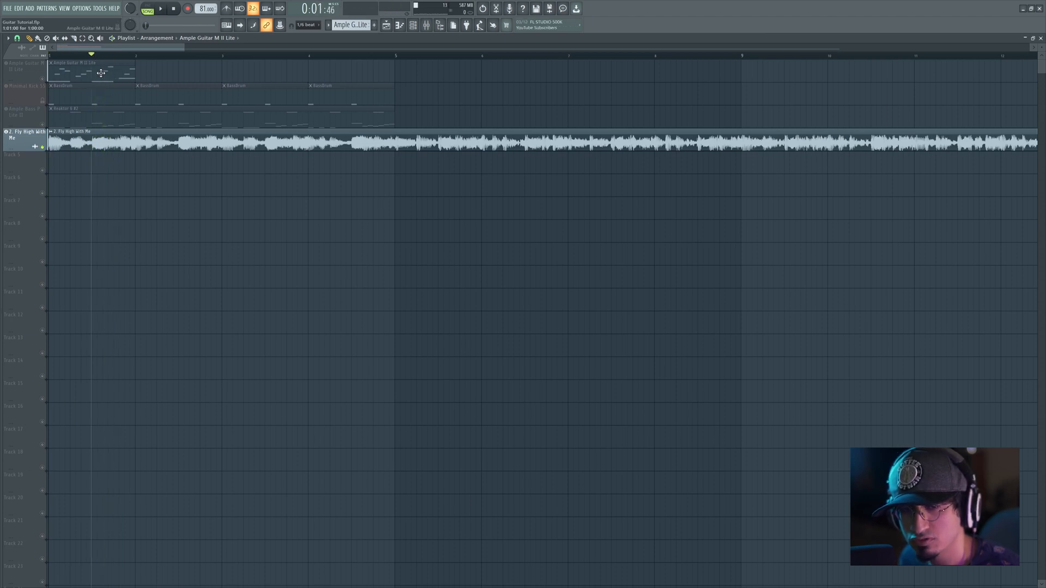
Step: Raise the guitar clip's second E3 bass note to G3, and play the reference from mid-bar
{"action": "double_click", "coordinate": [101, 73]}
{"action": "left_click", "coordinate": [281, 386]}
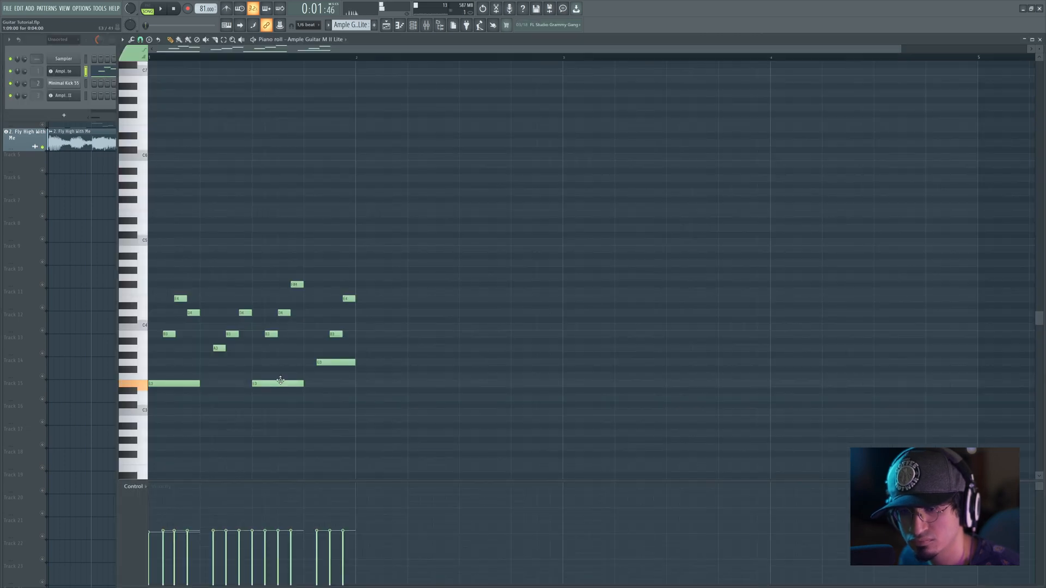
{"action": "left_click_drag", "start_coordinate": [280, 383], "coordinate": [281, 359]}
{"action": "key", "text": "space"}
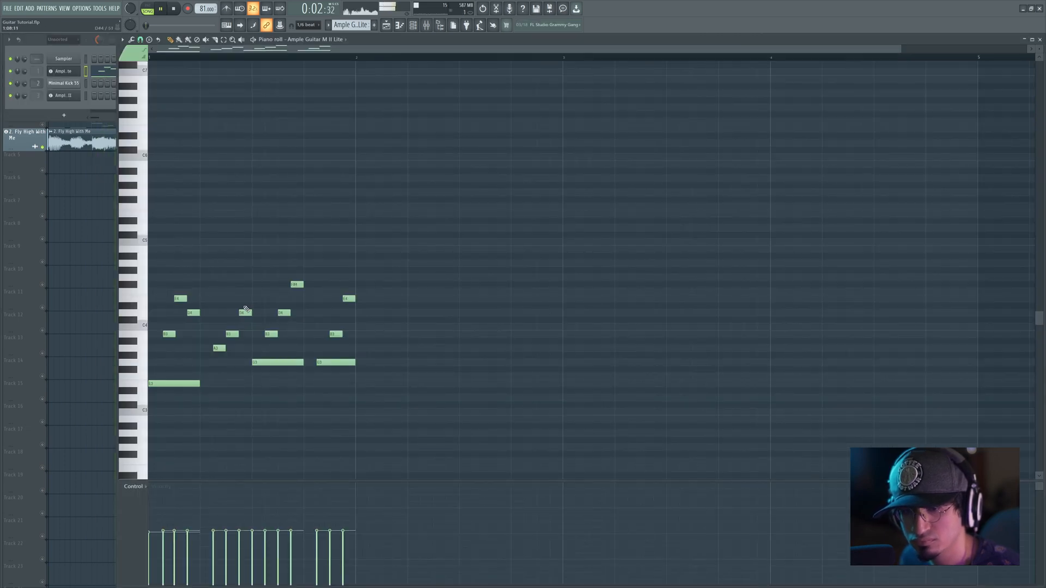
{"action": "key", "text": "space"}
Step: Audition the G3, B3 and E4 notes that close the bar
{"action": "left_click", "coordinate": [331, 363]}
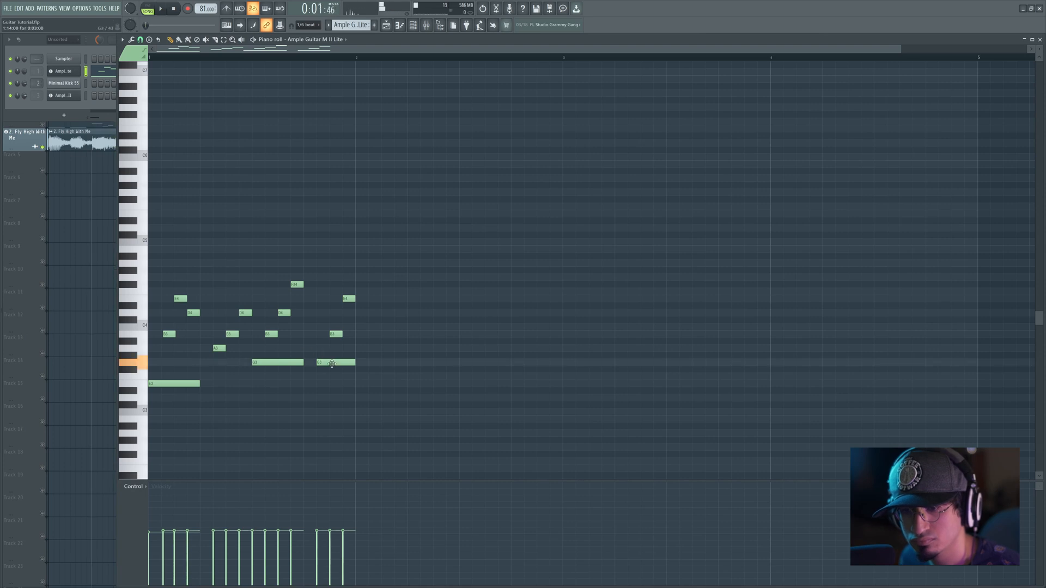
{"action": "left_click", "coordinate": [334, 334]}
{"action": "left_click", "coordinate": [346, 298]}
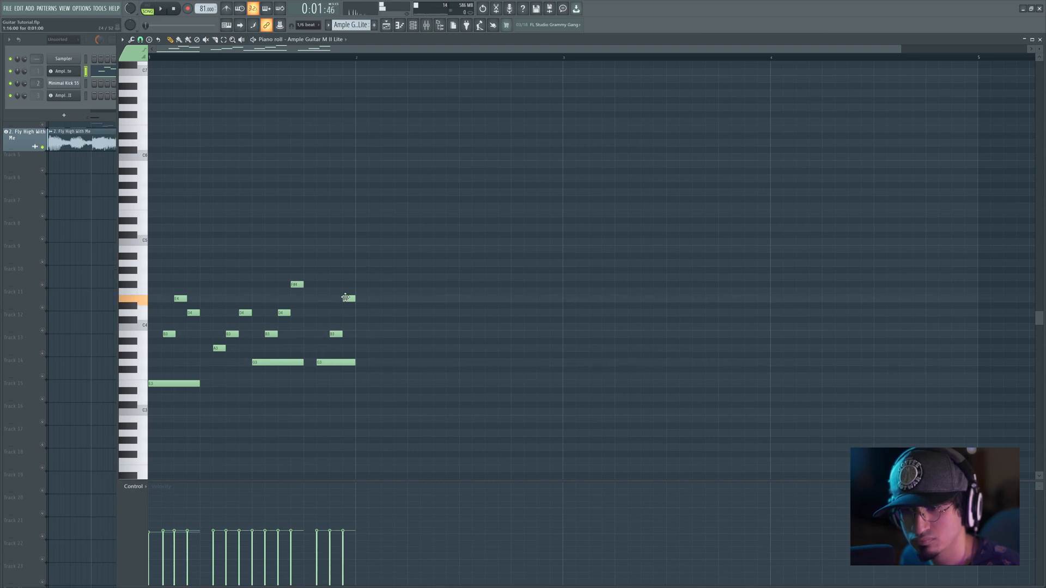
Step: Lower the bar's final note to D4, and play the soloed guitar track from the start
{"action": "left_click_drag", "start_coordinate": [346, 297], "coordinate": [345, 312]}
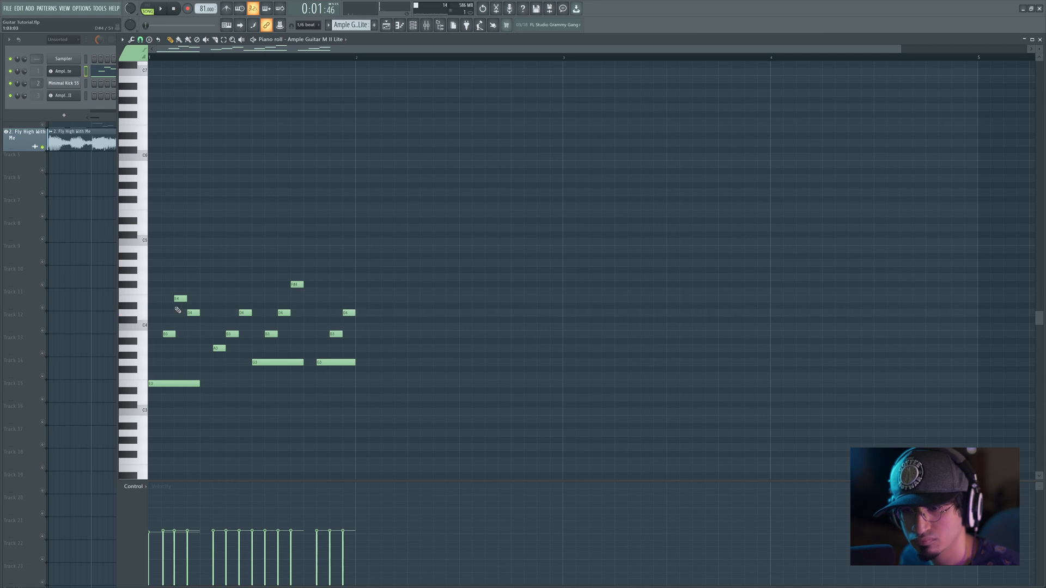
{"action": "right_click", "coordinate": [101, 290]}
{"action": "right_click", "coordinate": [42, 79]}
{"action": "left_click", "coordinate": [52, 56]}
{"action": "key", "text": "space"}
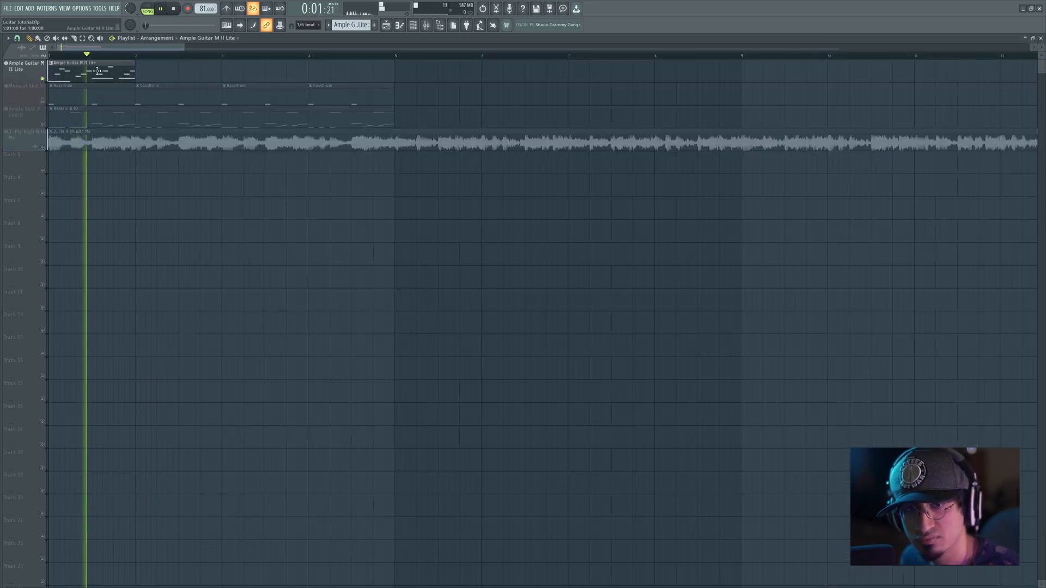
{"action": "key", "text": "space"}
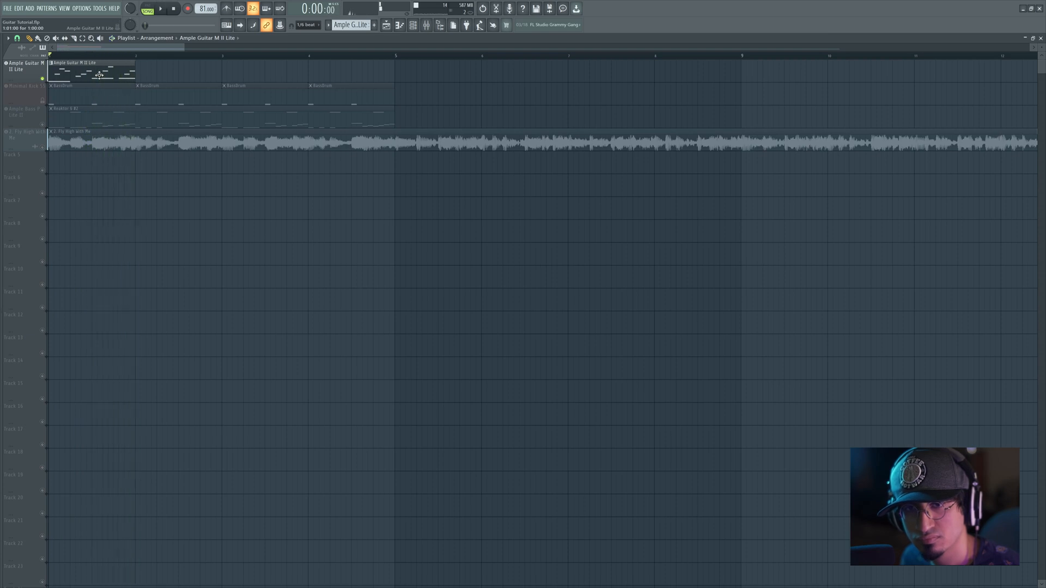
Step: Raise the guitar clip's last bass note to A3 and play the bar
{"action": "double_click", "coordinate": [99, 75]}
{"action": "left_click_drag", "start_coordinate": [320, 364], "coordinate": [324, 347]}
{"action": "key", "text": "space"}
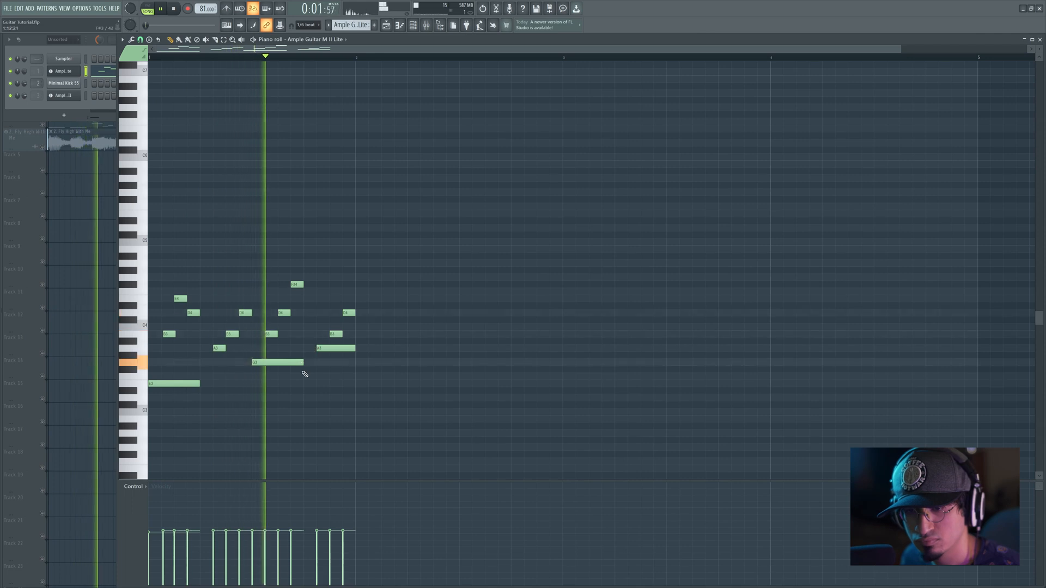
{"action": "key", "text": "space"}
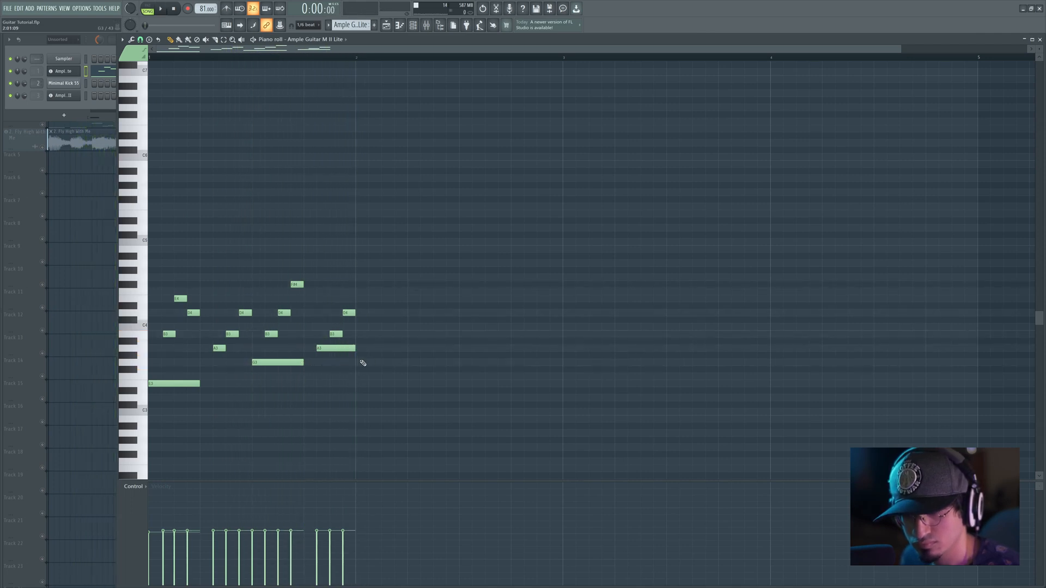
{"action": "left_click_drag", "start_coordinate": [369, 288], "coordinate": [267, 382]}
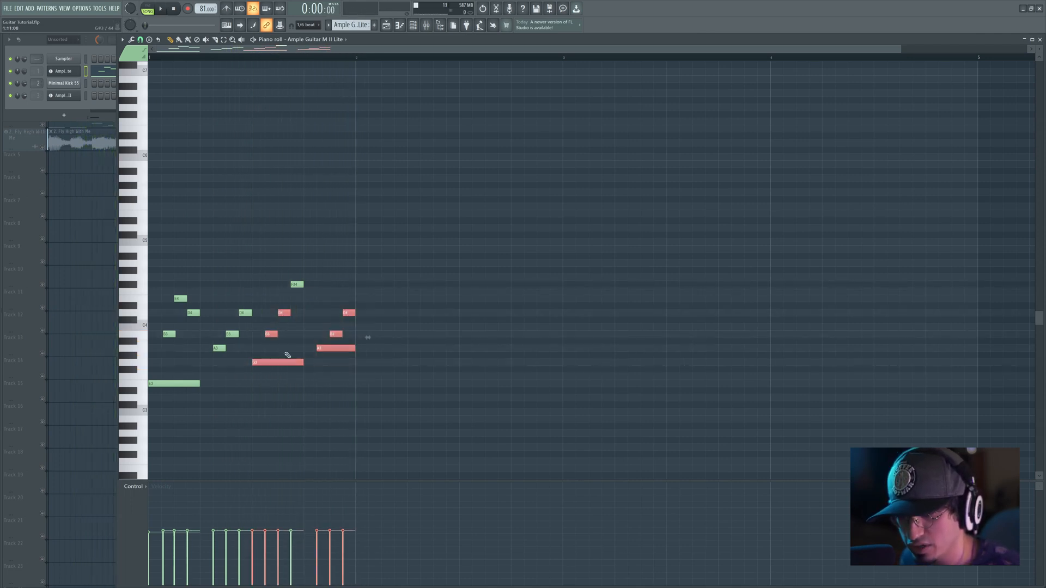
{"action": "left_click_drag", "start_coordinate": [307, 284], "coordinate": [259, 311]}
{"action": "left_click", "coordinate": [231, 302]}
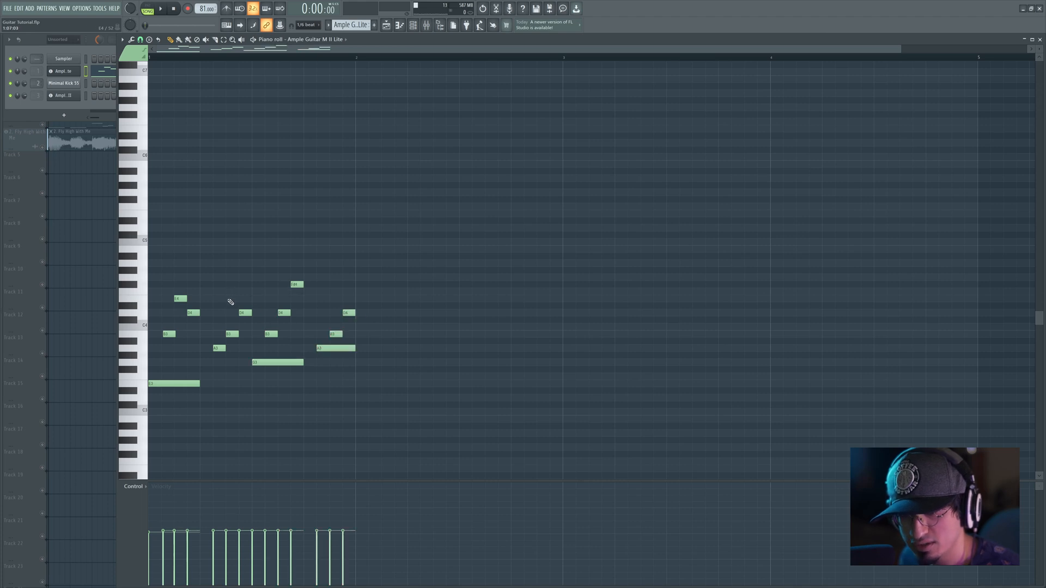
Step: Raise the second group's D4 to E4, and play the guitar together with the unmuted reference track
{"action": "left_click", "coordinate": [43, 147]}
{"action": "double_click", "coordinate": [79, 74]}
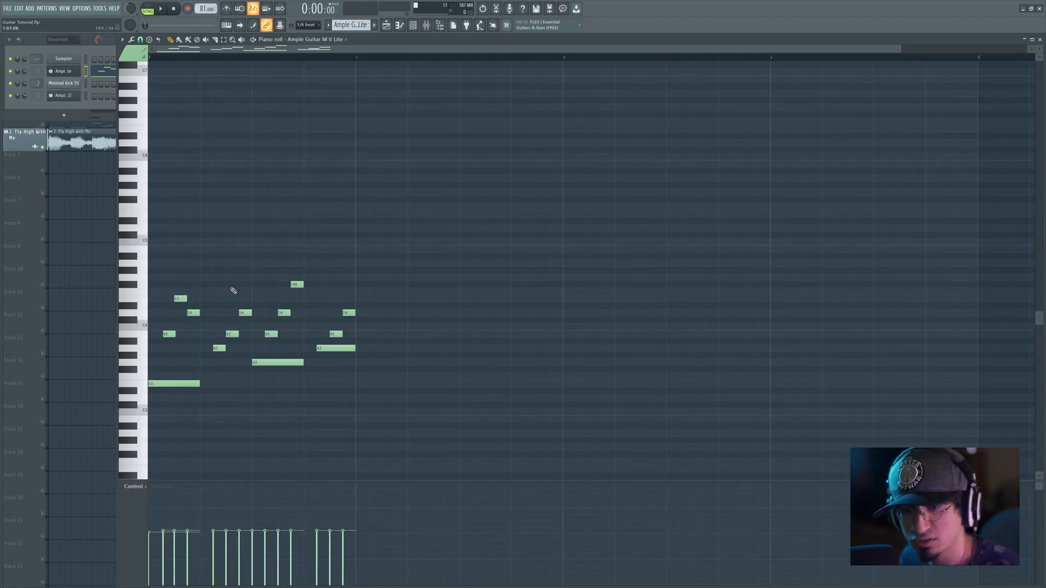
{"action": "mouse_move", "coordinate": [220, 349]}
{"action": "left_mouse_down"}
{"action": "mouse_move", "coordinate": [232, 313]}
{"action": "mouse_move", "coordinate": [232, 335]}
{"action": "left_mouse_up"}
{"action": "left_click", "coordinate": [243, 312]}
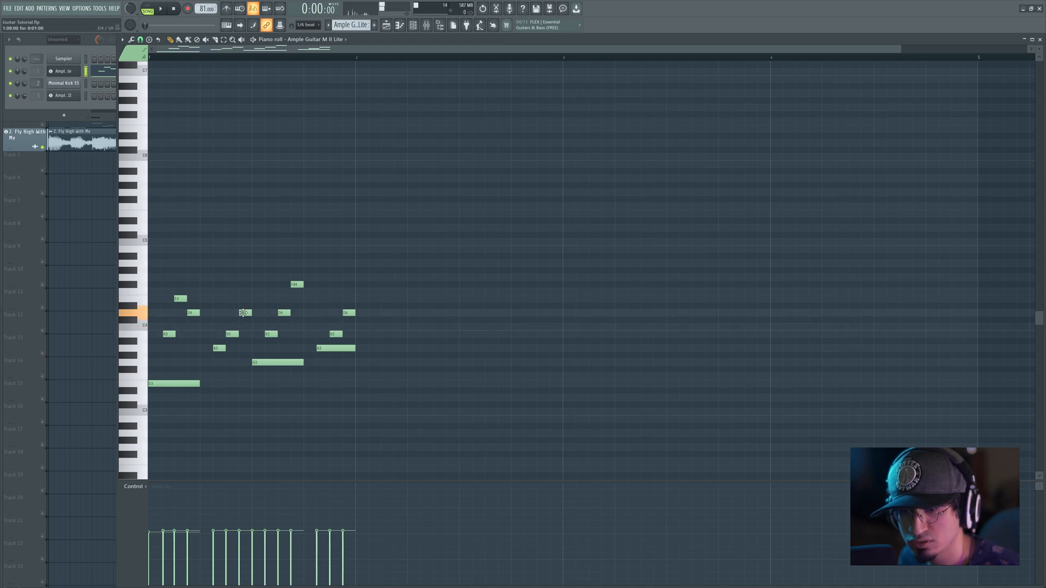
{"action": "left_click_drag", "start_coordinate": [246, 314], "coordinate": [245, 304]}
{"action": "key", "text": "space"}
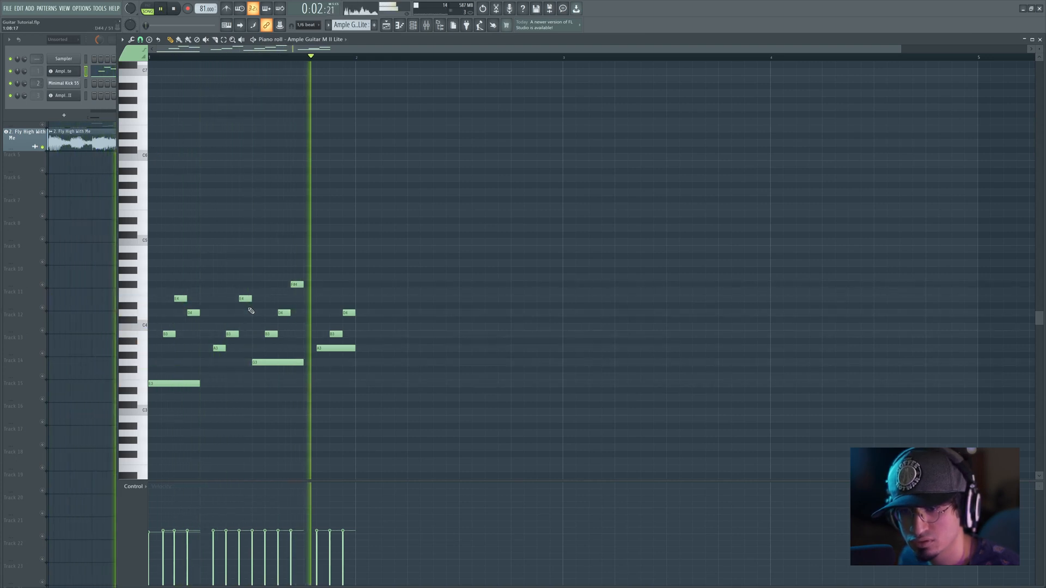
{"action": "key", "text": "space"}
Step: Mute the reference track, extend the guitar's high F#4 to the end of the bar, and play the guitar alone
{"action": "key", "text": "F5"}
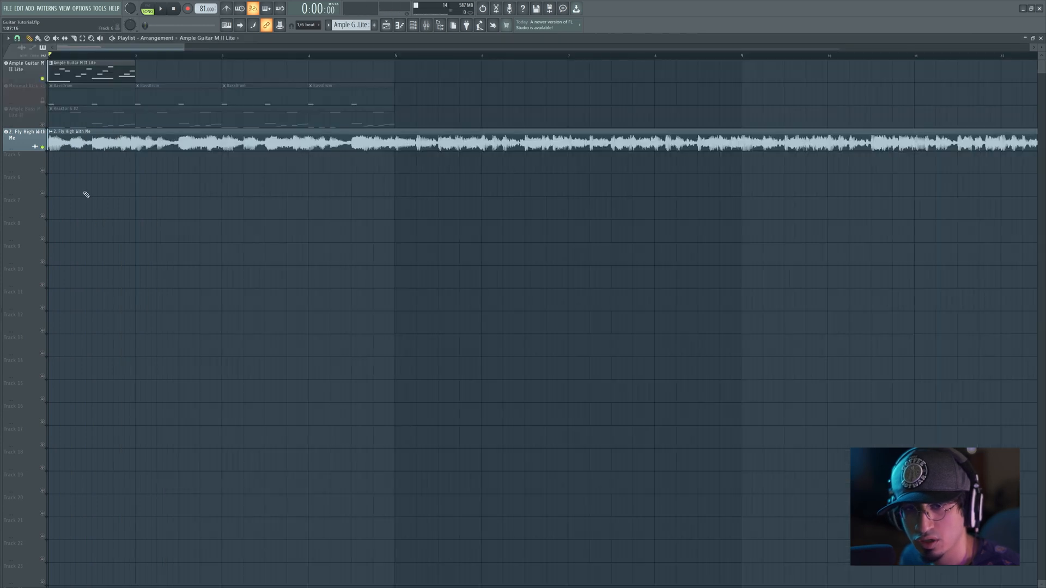
{"action": "left_click", "coordinate": [43, 147]}
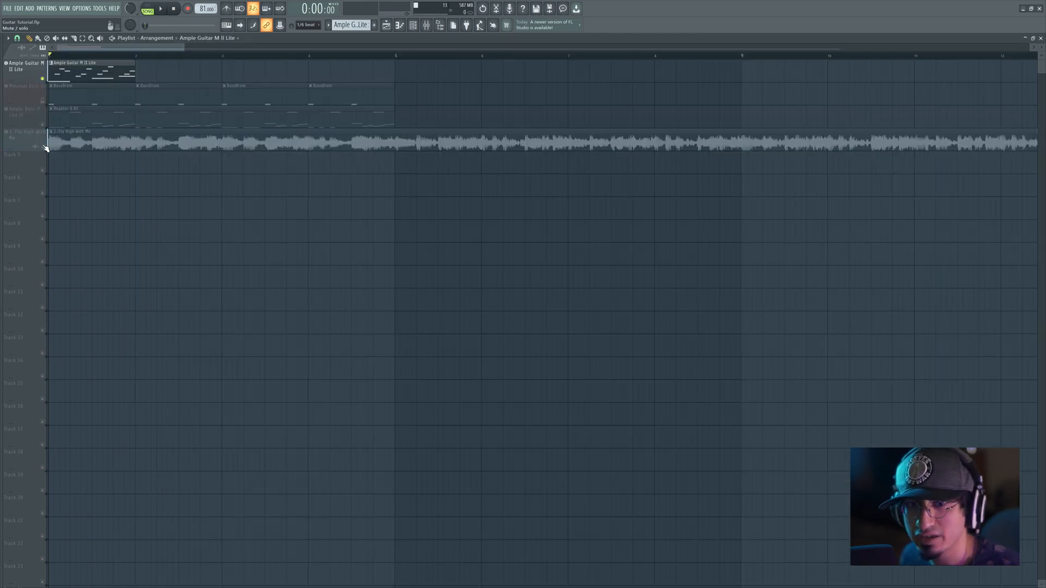
{"action": "double_click", "coordinate": [91, 71]}
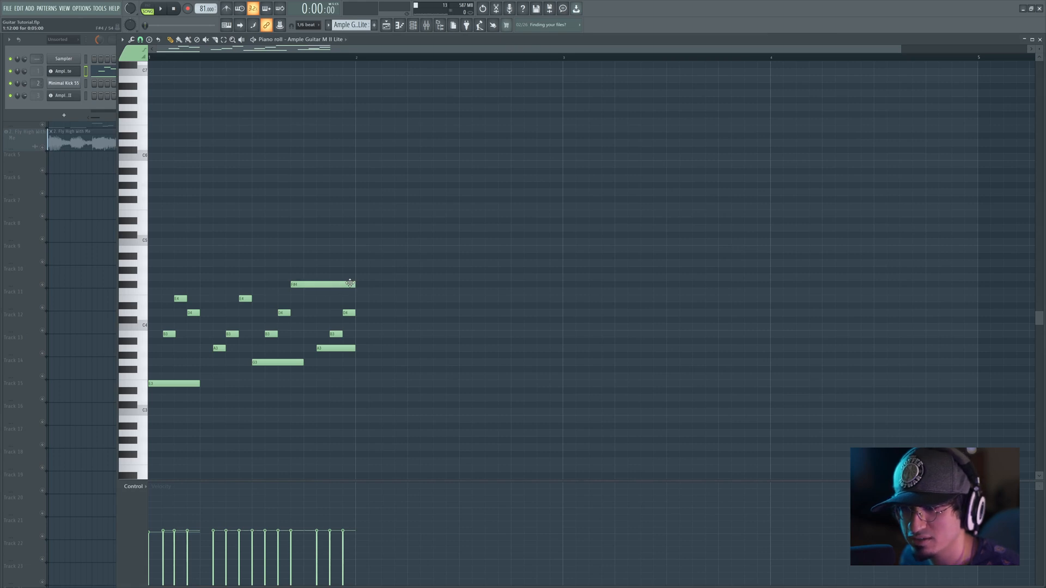
{"action": "key", "text": "space"}
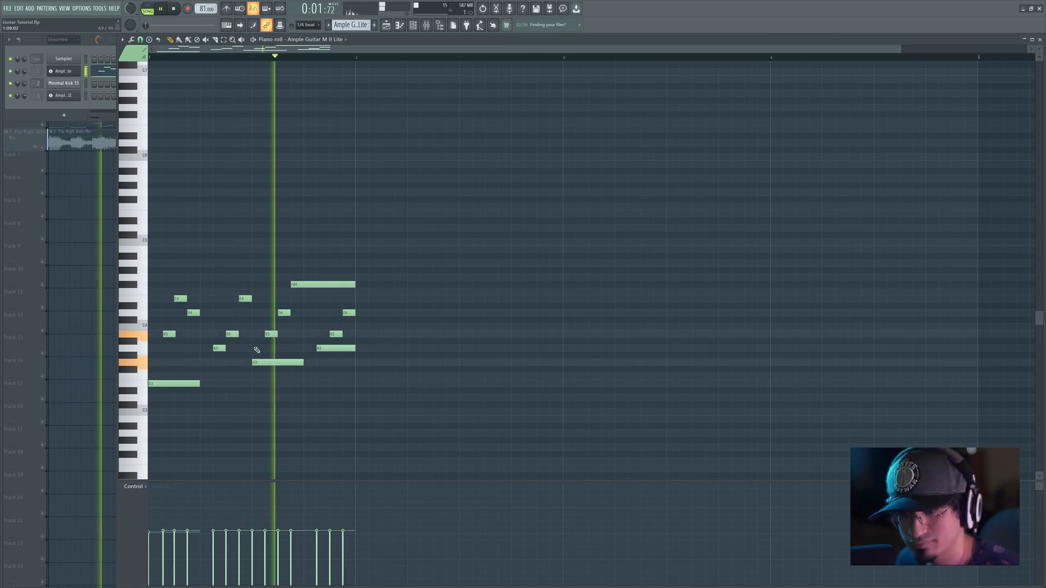
{"action": "key", "text": "space"}
{"action": "mouse_move", "coordinate": [269, 363]}
{"action": "left_mouse_down"}
{"action": "mouse_move", "coordinate": [269, 371]}
{"action": "mouse_move", "coordinate": [270, 360]}
{"action": "left_mouse_up"}
Step: Solo the Fly High With Me reference track and play it from the start and repeatedly from mid-bar
{"action": "right_click", "coordinate": [95, 193]}
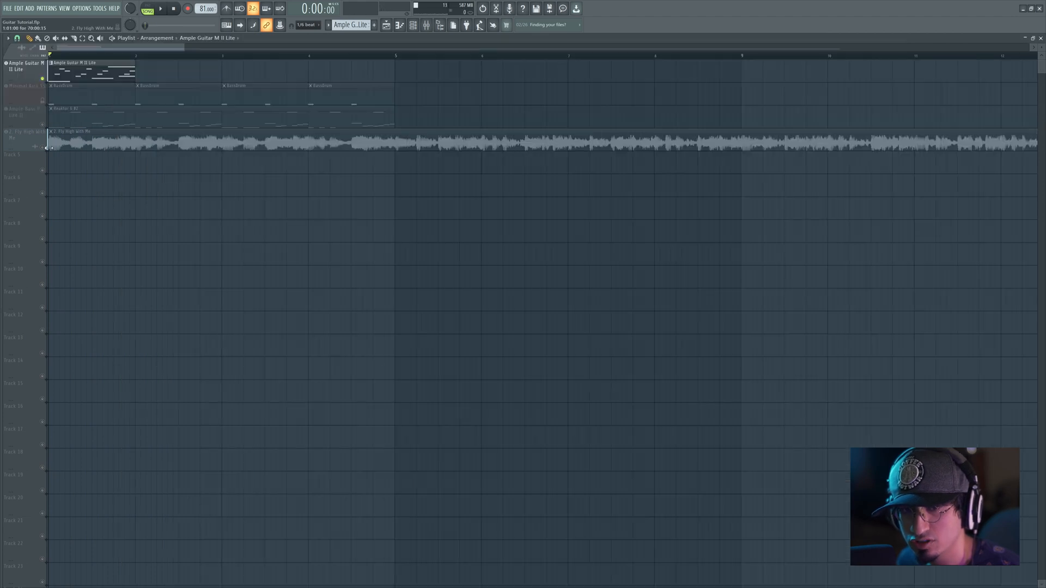
{"action": "right_click", "coordinate": [43, 148]}
{"action": "key", "text": "space"}
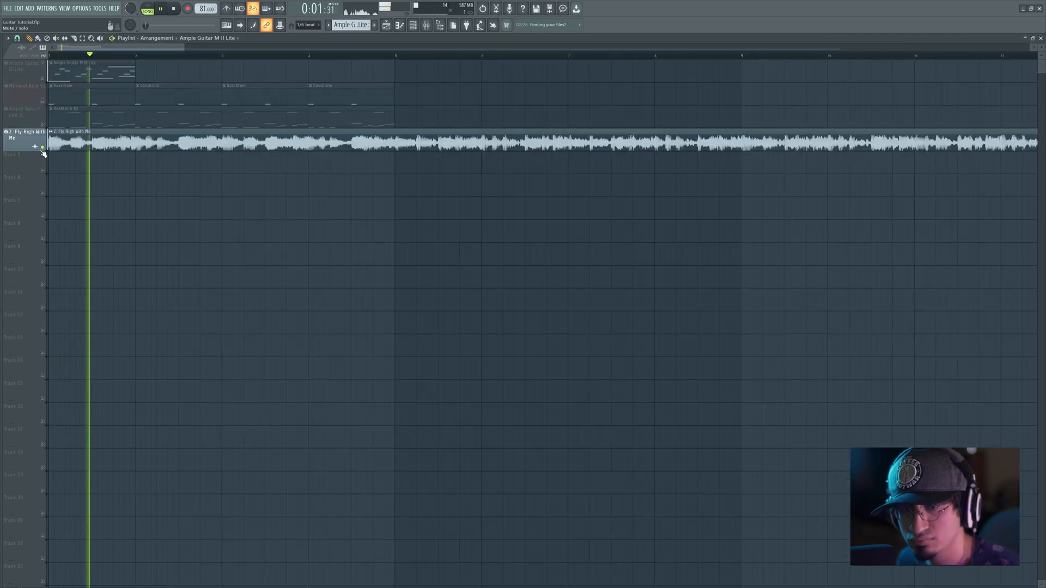
{"action": "key", "text": "space"}
{"action": "left_click", "coordinate": [94, 57]}
{"action": "key", "text": "space"}
{"action": "key", "text": "space"}
{"action": "key", "text": "space"}
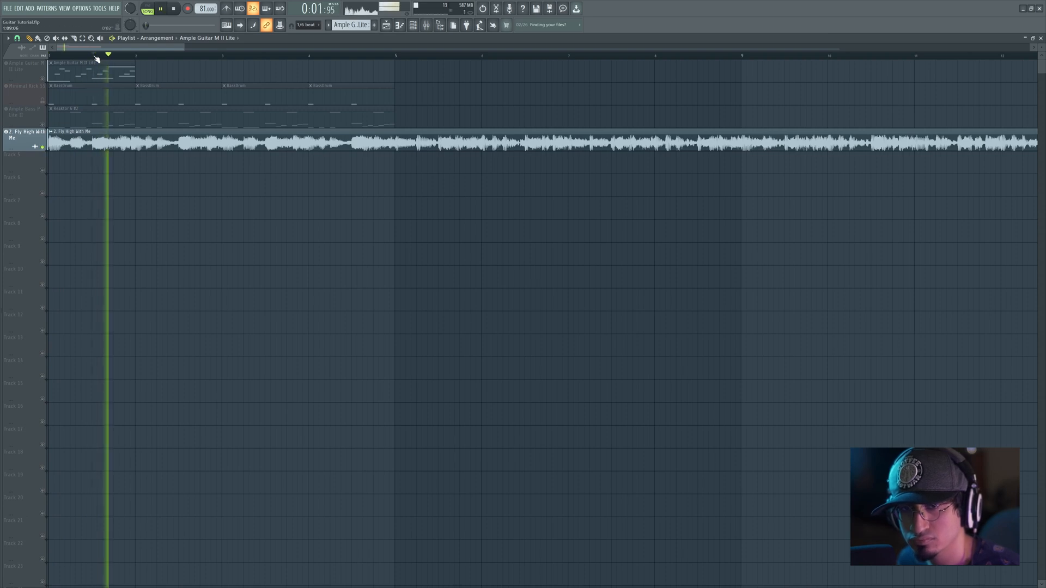
{"action": "key", "text": "space"}
{"action": "key", "text": "space"}
Step: Solo the guitar track and raise the long high F#4 in its clip to G4
{"action": "key", "text": "space"}
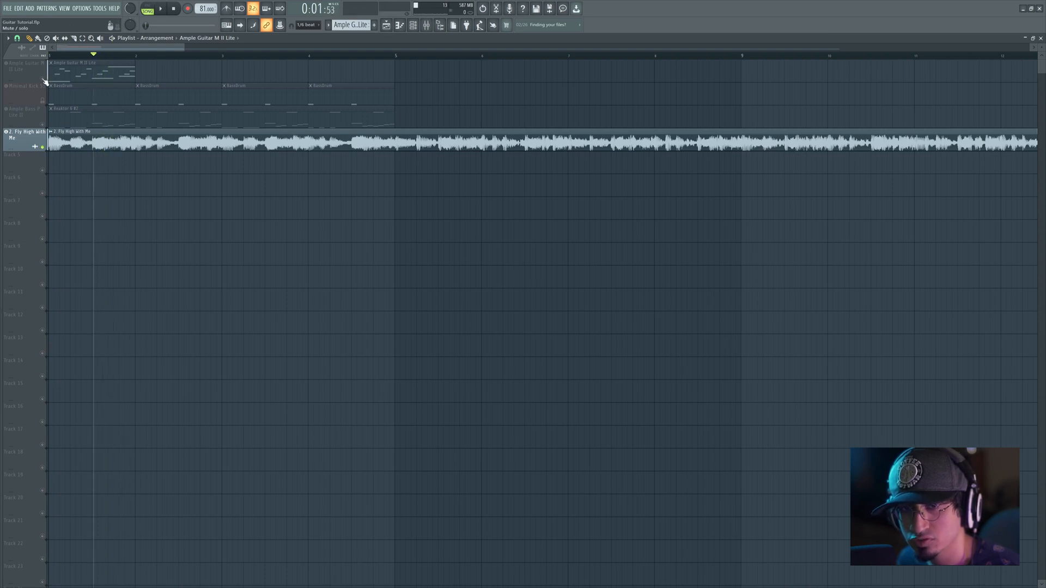
{"action": "right_click", "coordinate": [43, 79]}
{"action": "double_click", "coordinate": [100, 77]}
{"action": "key", "text": "space"}
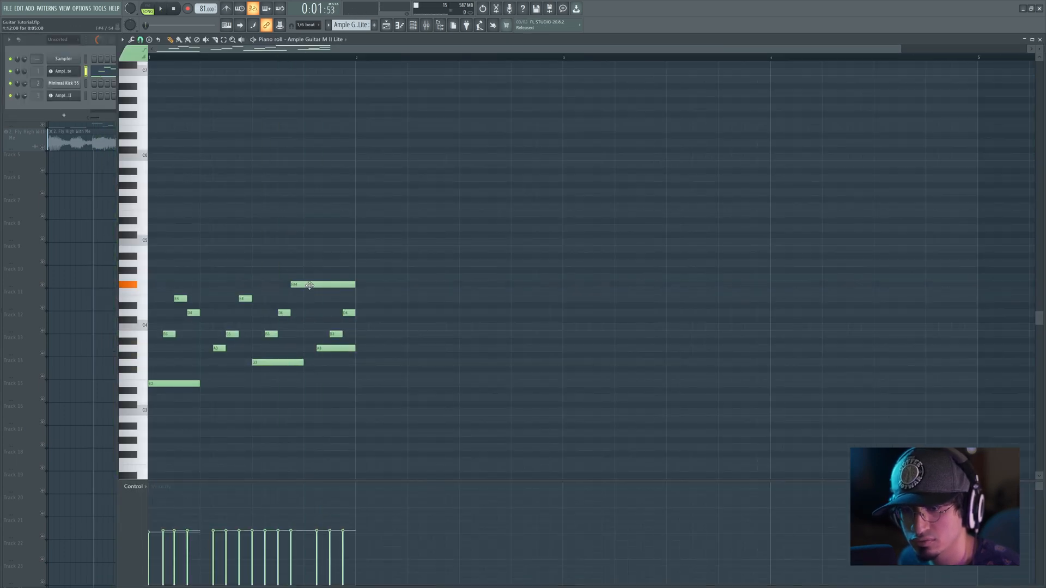
{"action": "left_click_drag", "start_coordinate": [305, 284], "coordinate": [305, 277]}
Step: Lengthen the B3, A3, E4 and D4 picked notes so they ring to the end of their groups
{"action": "key", "text": "space"}
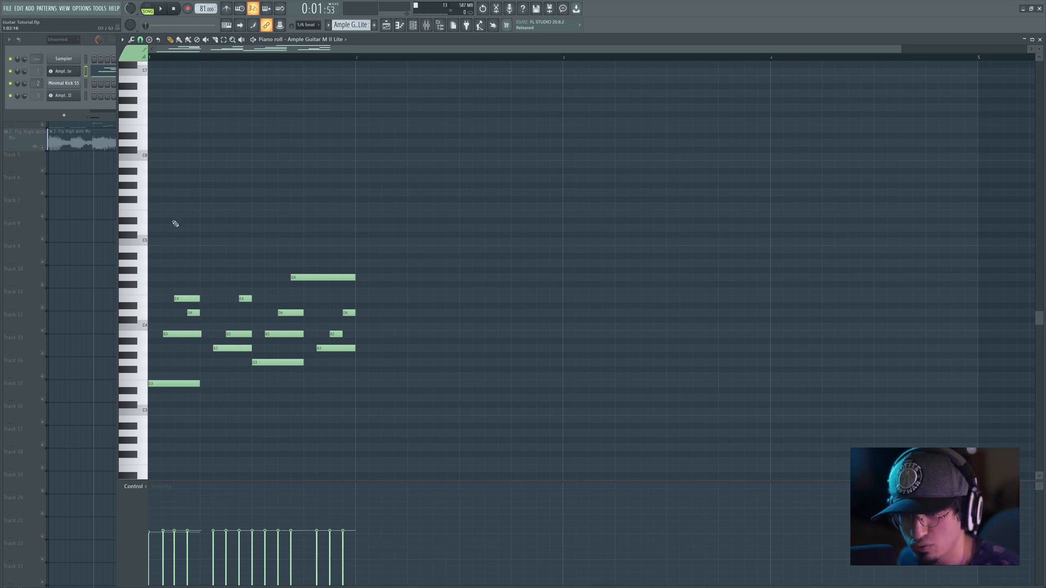
{"action": "left_click_drag", "start_coordinate": [162, 84], "coordinate": [203, 401]}
{"action": "left_click_drag", "start_coordinate": [227, 246], "coordinate": [251, 378]}
{"action": "left_click_drag", "start_coordinate": [271, 288], "coordinate": [304, 392]}
{"action": "left_click_drag", "start_coordinate": [298, 269], "coordinate": [359, 376]}
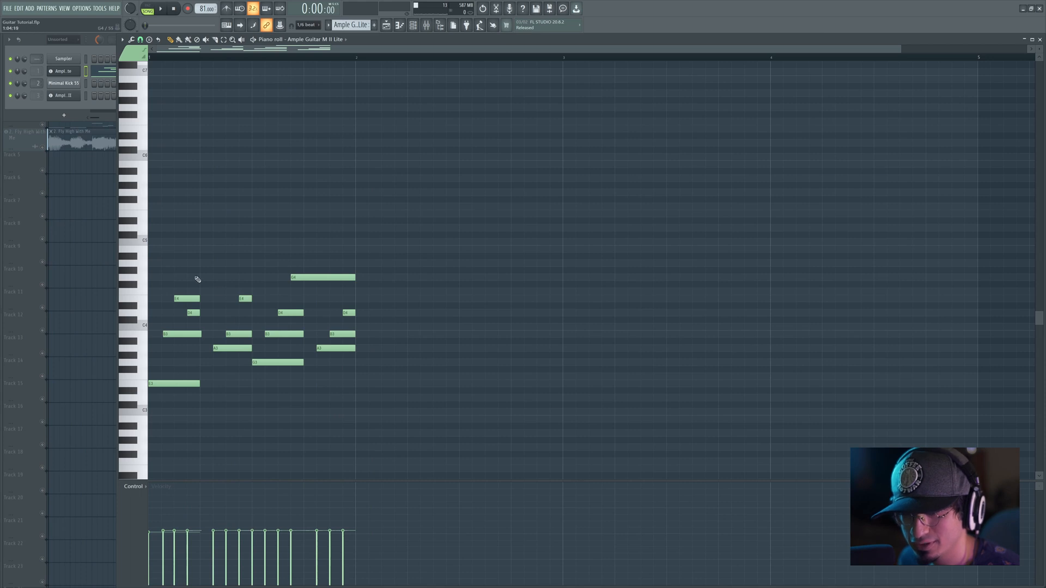
Step: Duplicate the picked pattern into bar two and play the guitar from the start of that bar
{"action": "left_click_drag", "start_coordinate": [177, 250], "coordinate": [344, 413]}
{"action": "mouse_move", "coordinate": [179, 384]}
{"action": "left_mouse_down"}
{"action": "mouse_move", "coordinate": [395, 397]}
{"action": "mouse_move", "coordinate": [381, 346]}
{"action": "left_mouse_up"}
{"action": "left_click", "coordinate": [381, 255], "text": "ctrl"}
{"action": "left_click", "coordinate": [355, 59]}
{"action": "key", "text": "space"}
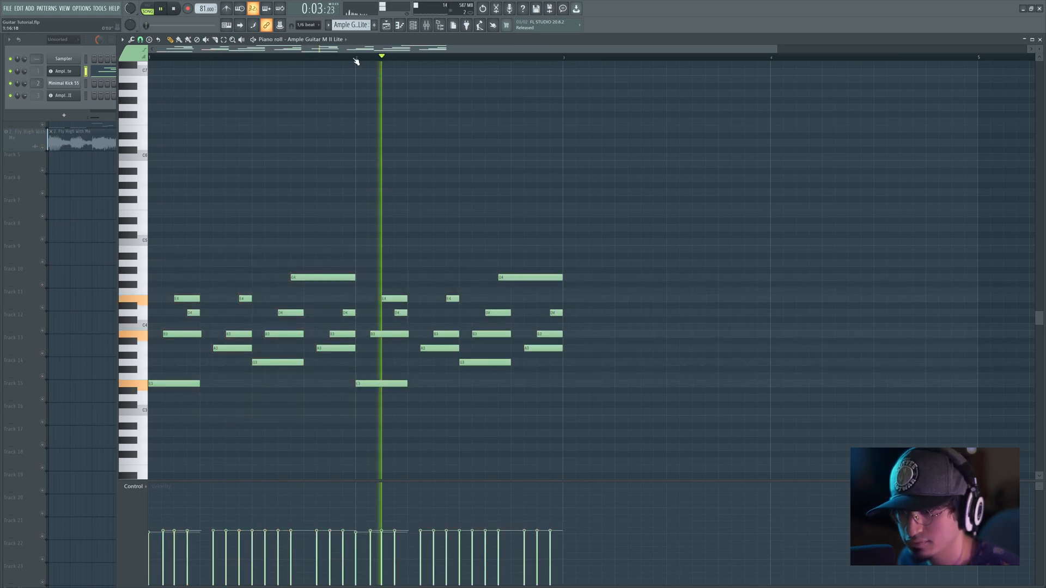
{"action": "key", "text": "space"}
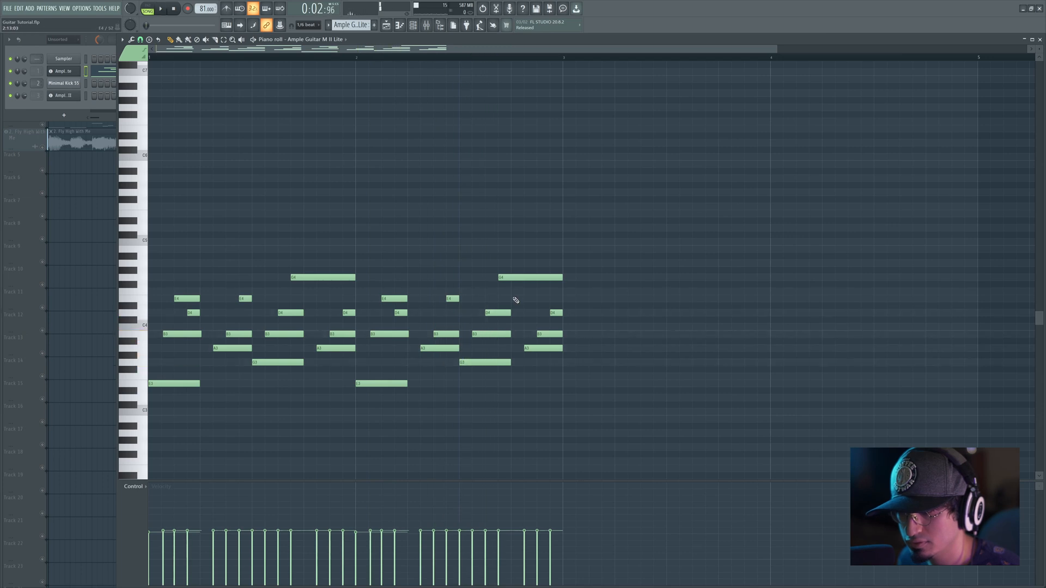
Step: Shorten bar two's high G4 and add a descending run of E5, B4, G4 and E4 after it
{"action": "mouse_move", "coordinate": [562, 278]}
{"action": "left_mouse_down"}
{"action": "mouse_move", "coordinate": [518, 274]}
{"action": "mouse_move", "coordinate": [511, 213]}
{"action": "left_mouse_up"}
{"action": "mouse_move", "coordinate": [525, 242]}
{"action": "left_mouse_down"}
{"action": "mouse_move", "coordinate": [525, 232]}
{"action": "mouse_move", "coordinate": [526, 255]}
{"action": "left_mouse_up"}
{"action": "mouse_move", "coordinate": [540, 277]}
{"action": "left_mouse_down"}
{"action": "mouse_move", "coordinate": [540, 264]}
{"action": "mouse_move", "coordinate": [554, 299]}
{"action": "left_mouse_up"}
Step: Delete the D4, B3 and A3 beneath the closing run and play bar two
{"action": "right_click", "coordinate": [555, 313]}
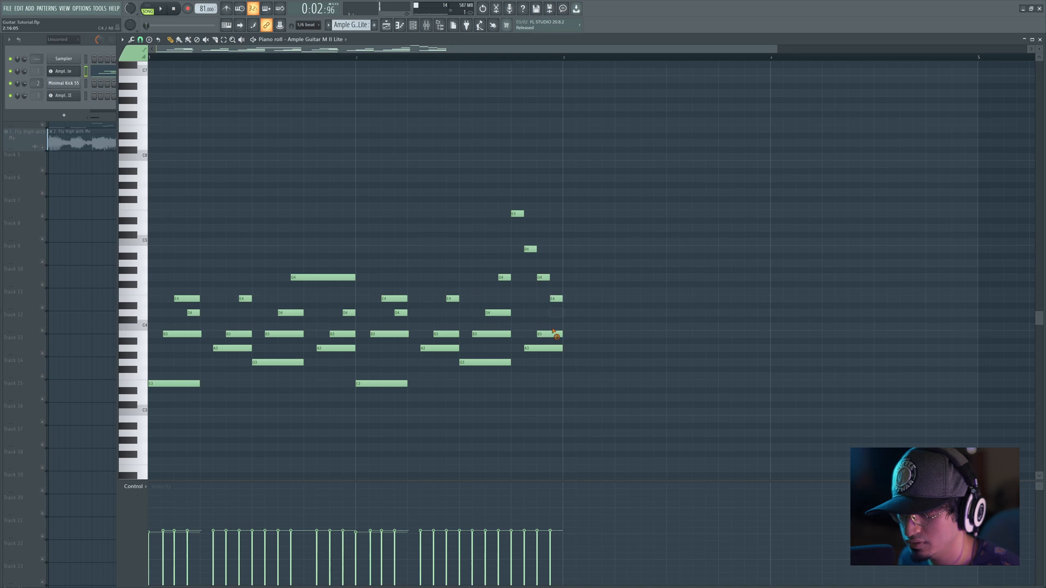
{"action": "right_click", "coordinate": [554, 334]}
{"action": "right_click", "coordinate": [551, 348]}
{"action": "key", "text": "space"}
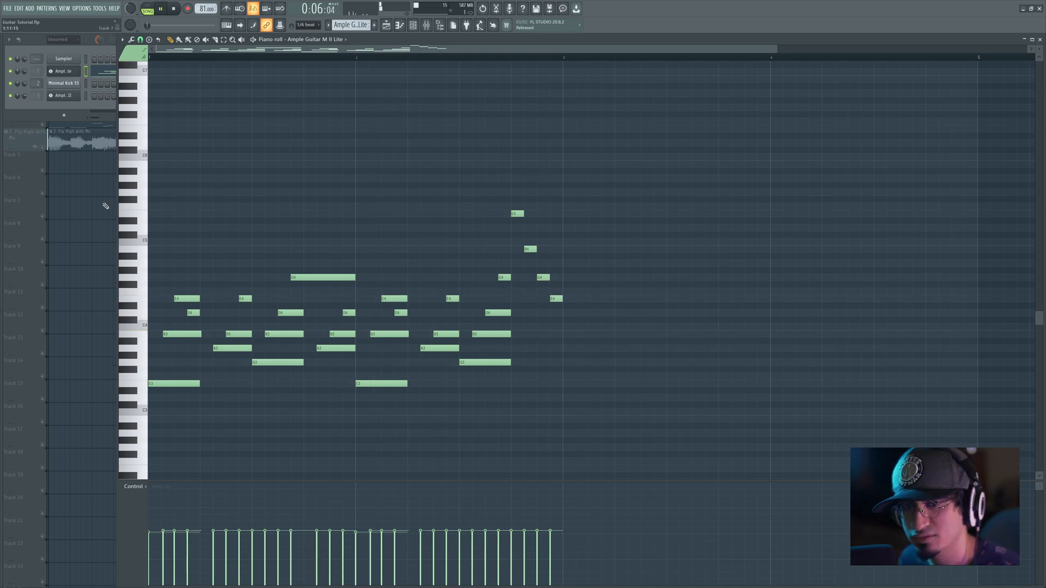
{"action": "key", "text": "space"}
Step: Try bar two's G3 bass note at A3, play the bar, and return the note to G3
{"action": "left_click", "coordinate": [489, 363]}
{"action": "left_click_drag", "start_coordinate": [491, 357], "coordinate": [494, 350]}
{"action": "key", "text": "space"}
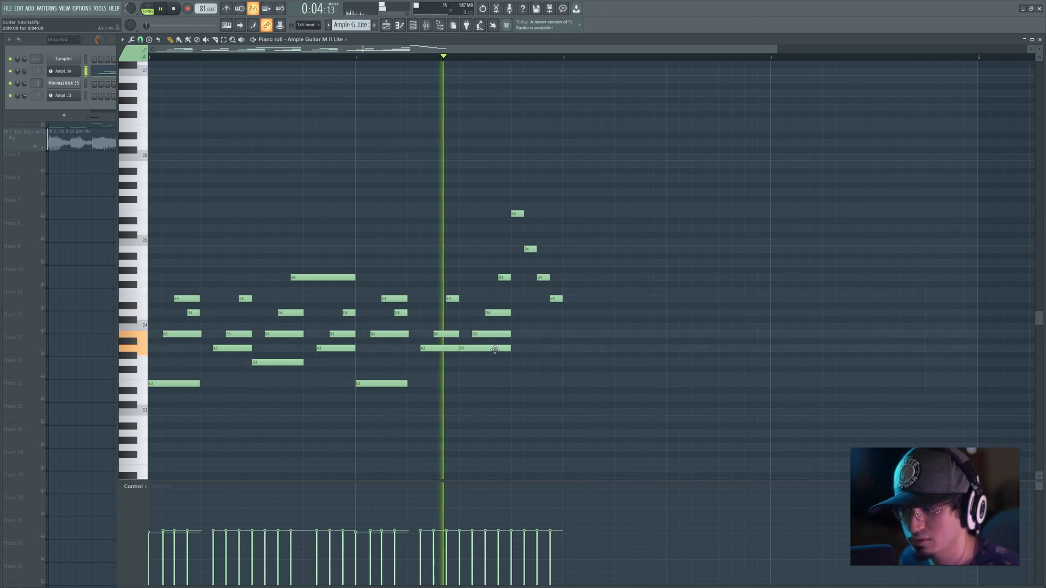
{"action": "key", "text": "space"}
{"action": "left_click_drag", "start_coordinate": [499, 349], "coordinate": [500, 363]}
Step: Audition the run's last E4, and play the soloed reference track from bar two
{"action": "mouse_move", "coordinate": [553, 300]}
{"action": "left_mouse_down"}
{"action": "mouse_move", "coordinate": [558, 313]}
{"action": "mouse_move", "coordinate": [558, 300]}
{"action": "left_mouse_up"}
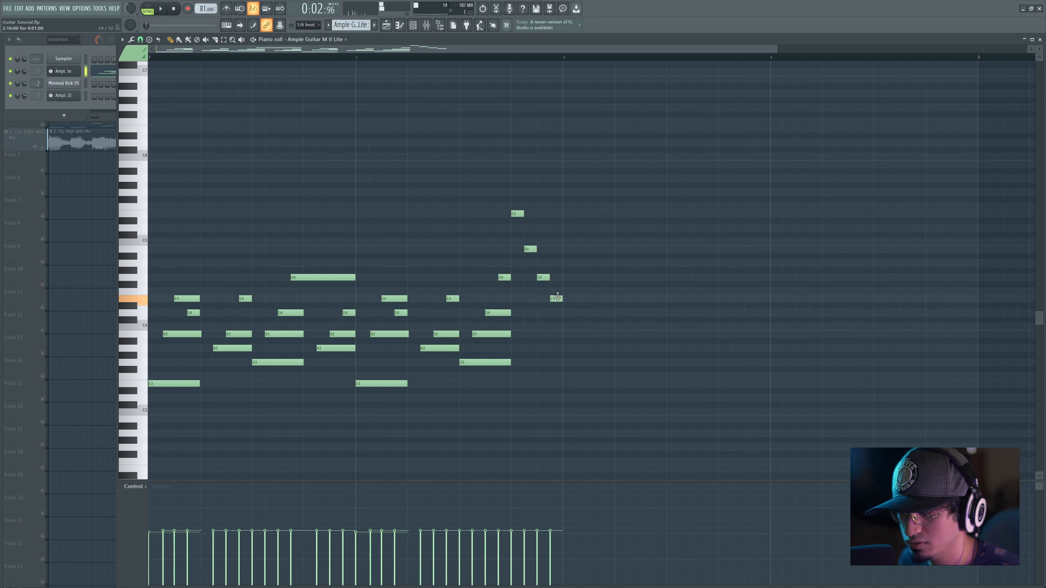
{"action": "left_click", "coordinate": [93, 216]}
{"action": "right_click", "coordinate": [44, 146]}
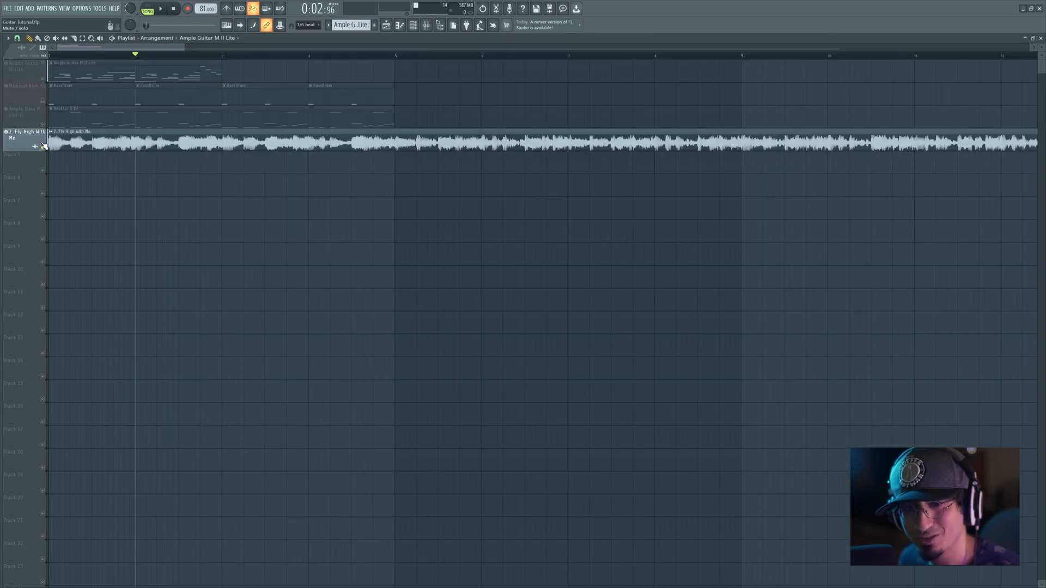
{"action": "key", "text": "space"}
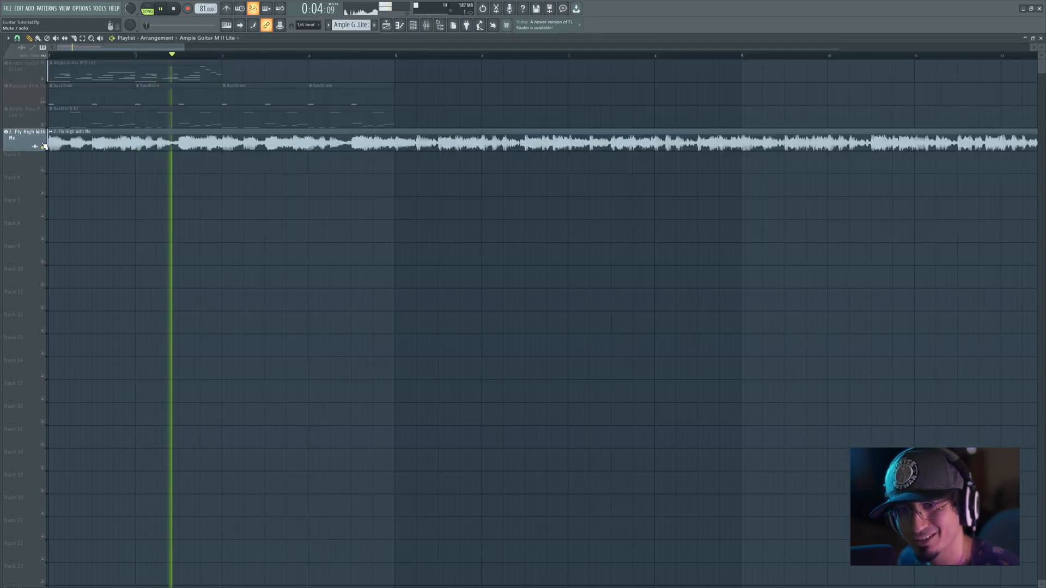
{"action": "left_click", "coordinate": [135, 55]}
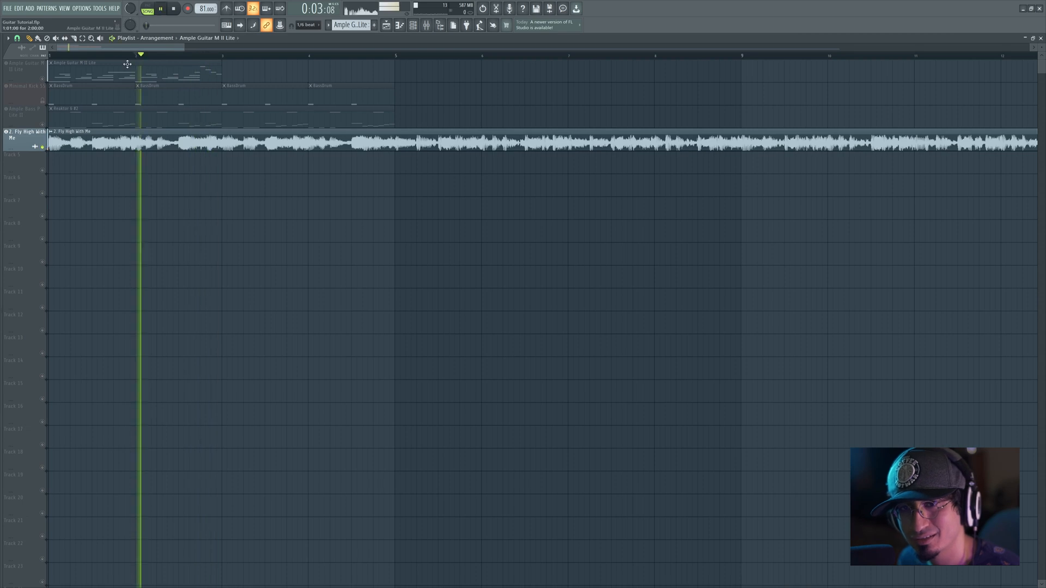
{"action": "key", "text": "space"}
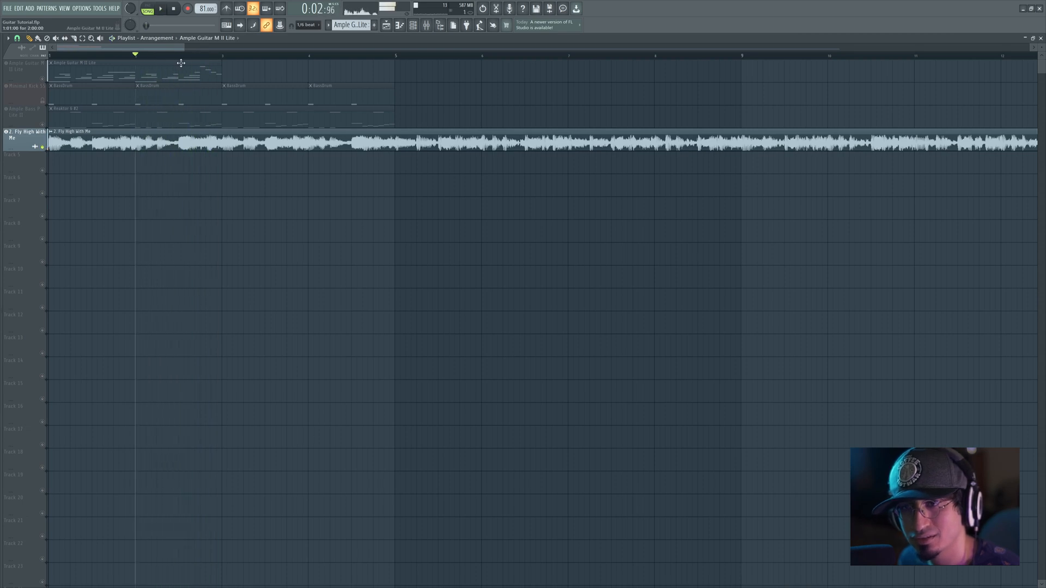
Step: Reorder bar two's third group to descend through G4, D4 and B3, removing its opening G3 bass note
{"action": "double_click", "coordinate": [182, 67]}
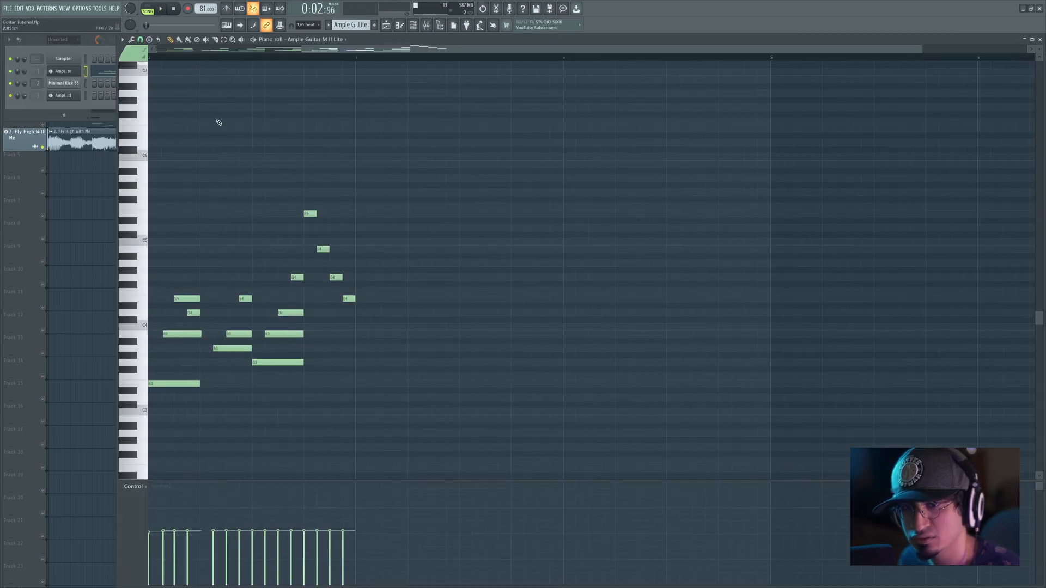
{"action": "left_click_drag", "start_coordinate": [427, 350], "coordinate": [434, 266]}
{"action": "right_click", "coordinate": [453, 304]}
{"action": "mouse_move", "coordinate": [442, 322]}
{"action": "left_mouse_down"}
{"action": "mouse_move", "coordinate": [442, 294]}
{"action": "mouse_move", "coordinate": [442, 330]}
{"action": "mouse_move", "coordinate": [444, 322]}
{"action": "left_mouse_up"}
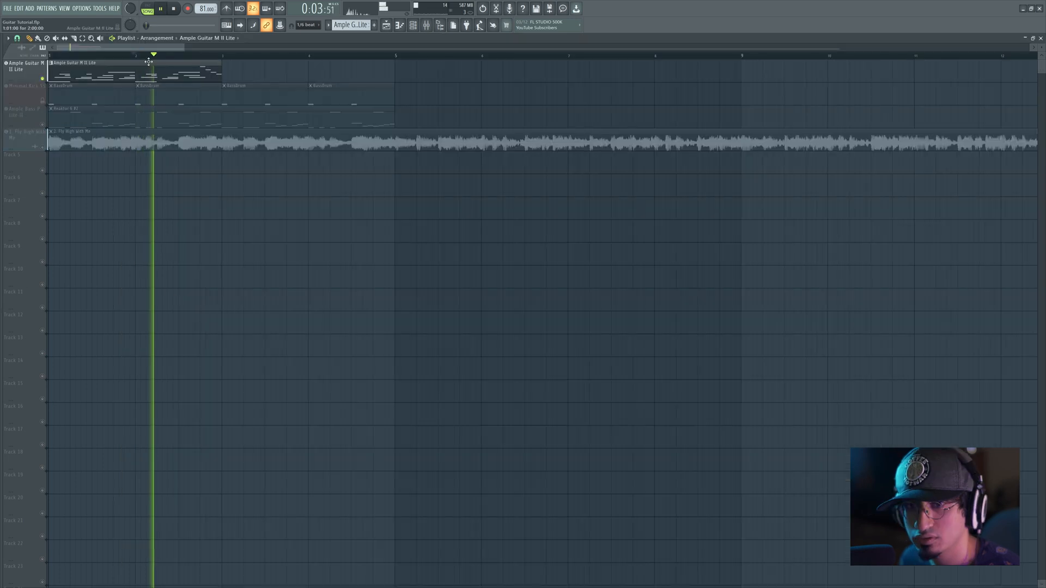
Step: Shorten that group's B3, add a short G3 just before the closing run, and play bar two
{"action": "double_click", "coordinate": [137, 62]}
{"action": "left_click_drag", "start_coordinate": [388, 107], "coordinate": [406, 103]}
{"action": "key", "text": "space"}
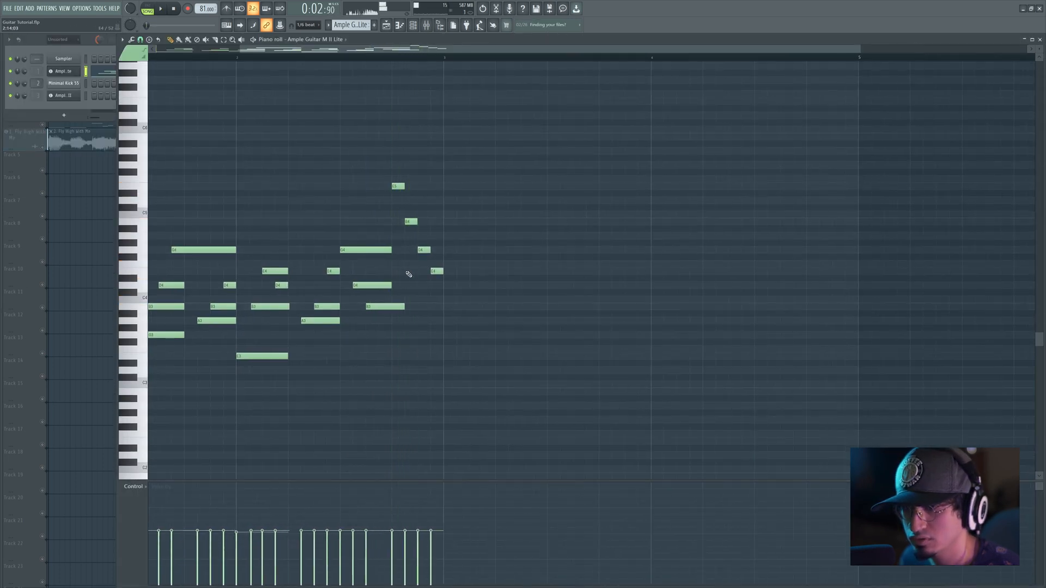
{"action": "left_click_drag", "start_coordinate": [383, 328], "coordinate": [391, 335]}
{"action": "key", "text": "space"}
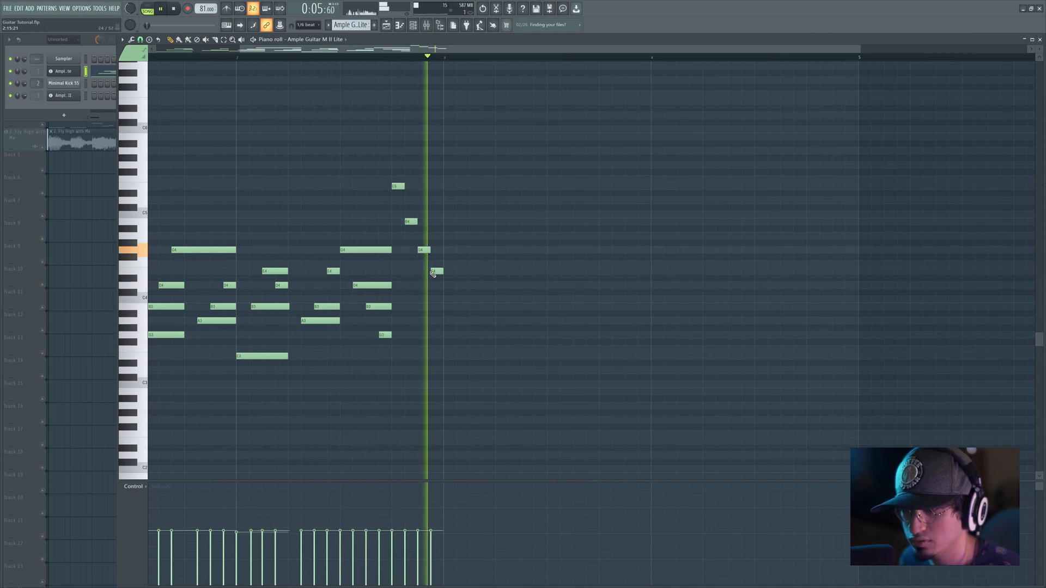
Step: Raise the closing run's second and third notes to C#5 and A4, extend its first three notes to bar two's end, and play it
{"action": "key", "text": "space"}
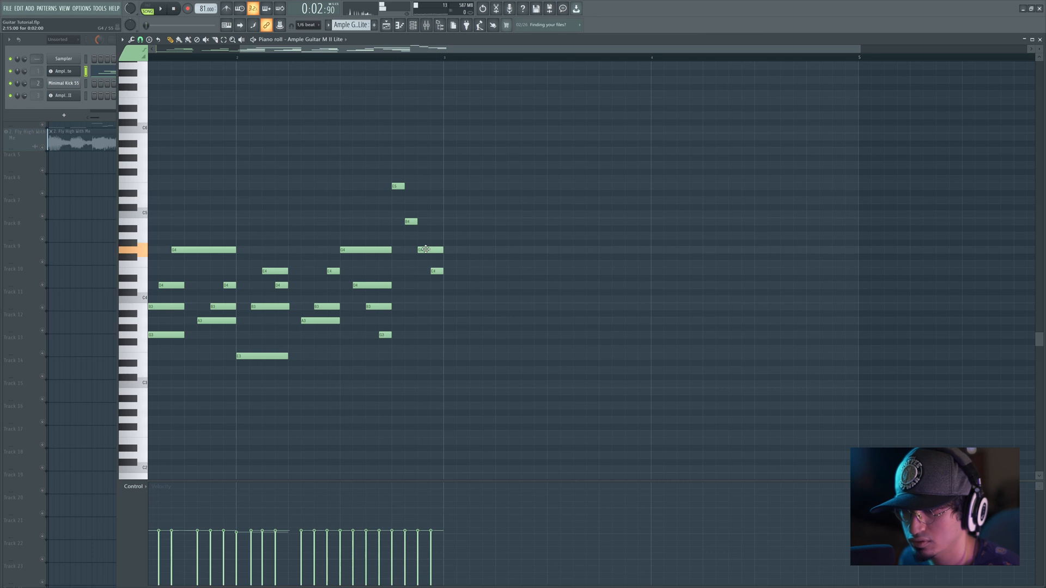
{"action": "left_click_drag", "start_coordinate": [409, 222], "coordinate": [443, 186]}
{"action": "key", "text": "space"}
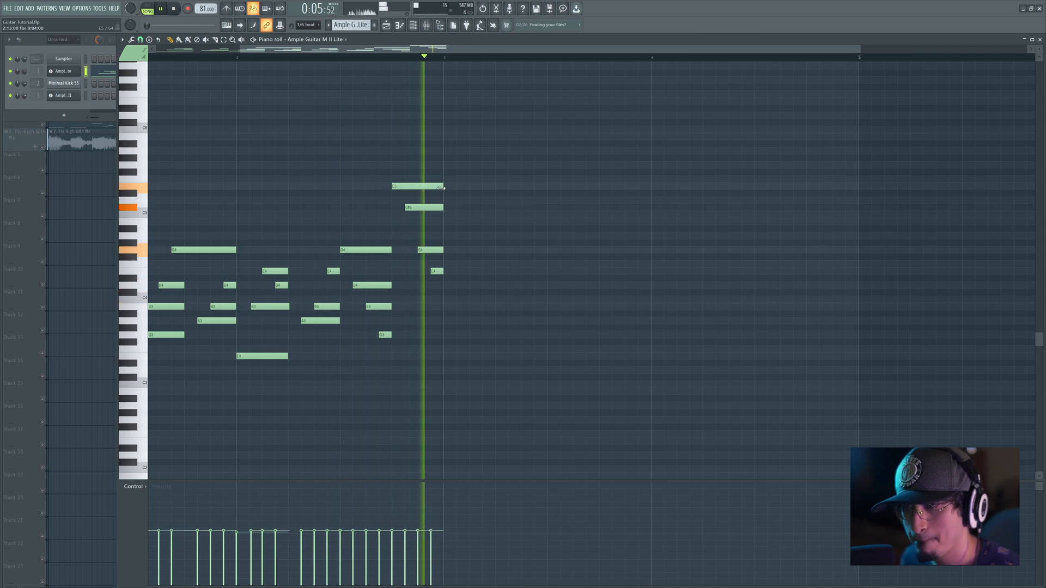
{"action": "left_click_drag", "start_coordinate": [434, 250], "coordinate": [434, 236]}
{"action": "key", "text": "space"}
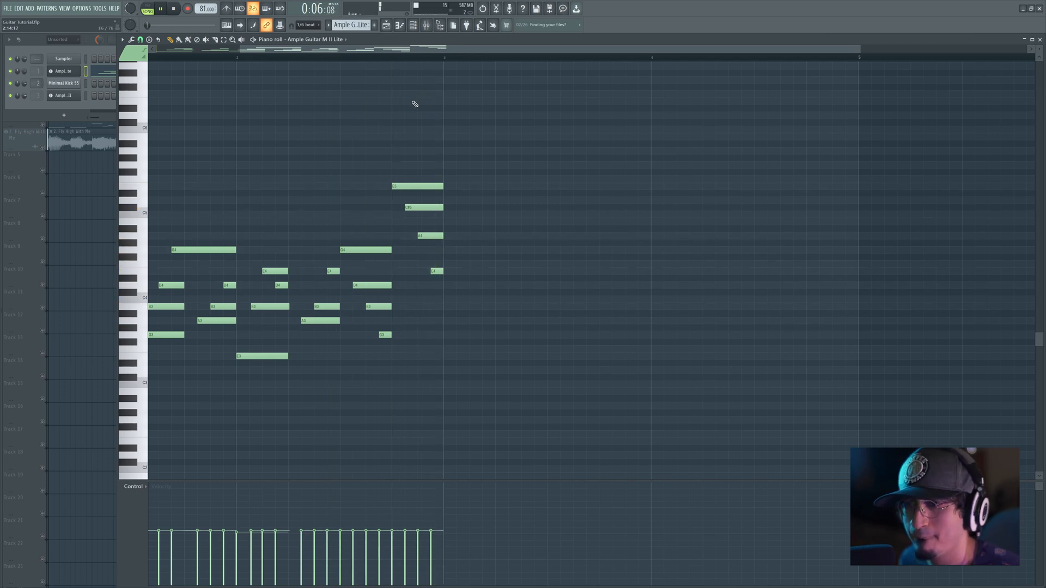
Step: Raise the short G3 just before the closing run to D4 and play bar two
{"action": "key", "text": "F5"}
{"action": "key", "text": "F7"}
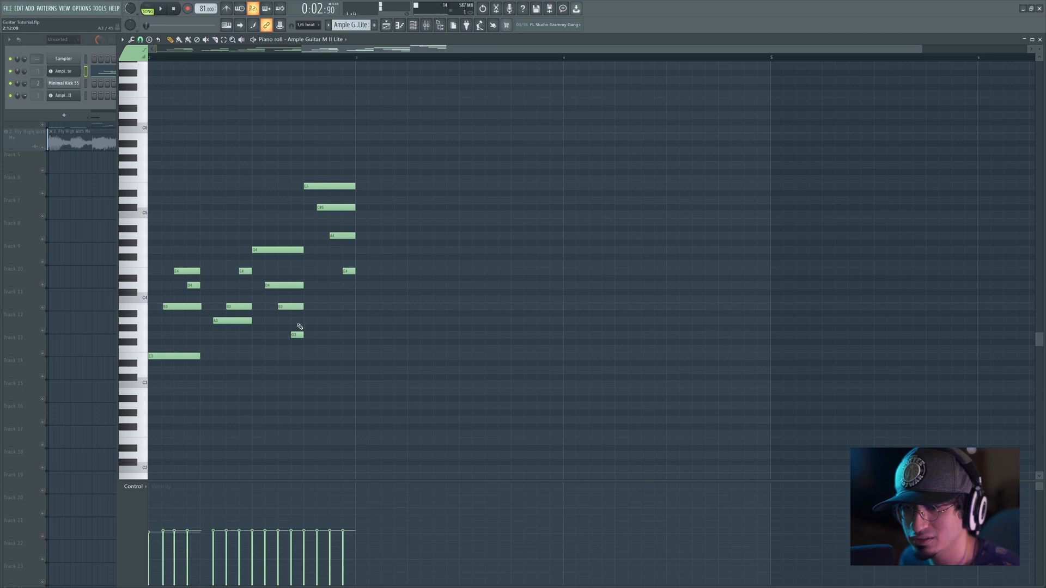
{"action": "left_click_drag", "start_coordinate": [295, 333], "coordinate": [295, 285]}
{"action": "key", "text": "space"}
{"action": "left_click_drag", "start_coordinate": [353, 226], "coordinate": [419, 211]}
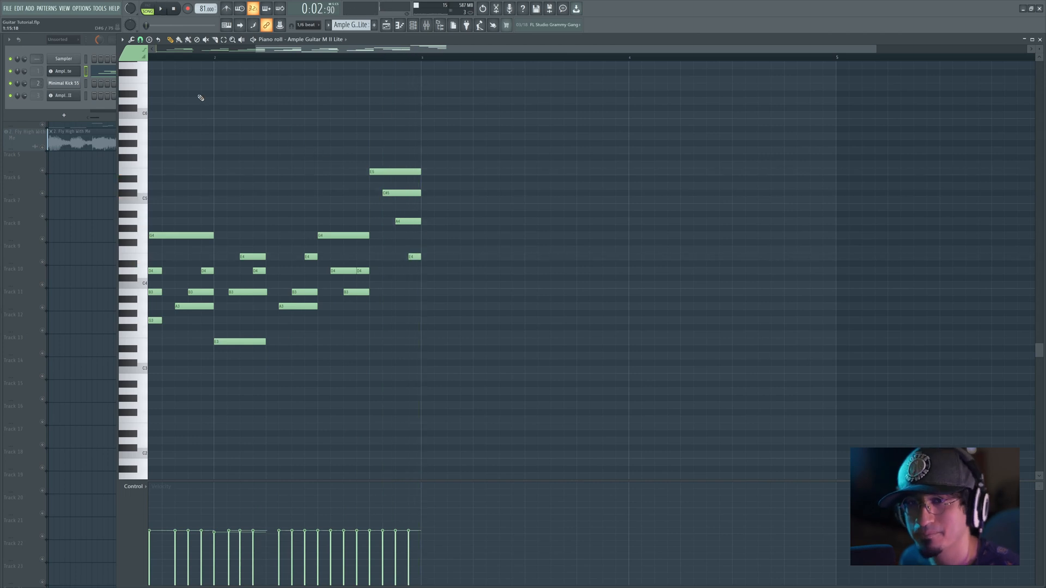
Step: Solo the Fly High With Me reference track in the playlist and play it from bar two
{"action": "key", "text": "F5"}
{"action": "left_click", "coordinate": [48, 149], "text": "ctrl"}
{"action": "key", "text": "space"}
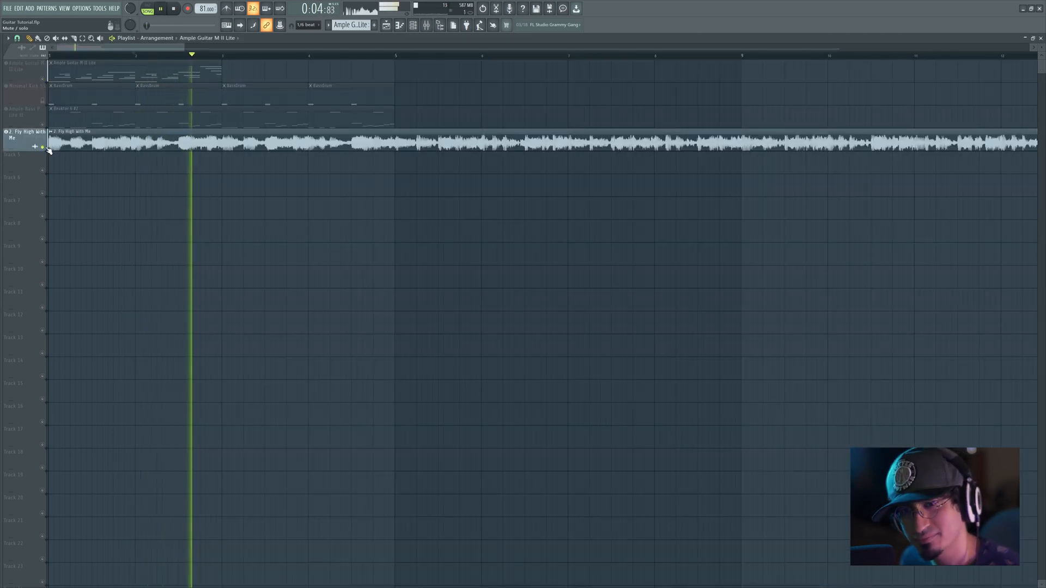
{"action": "key", "text": "space"}
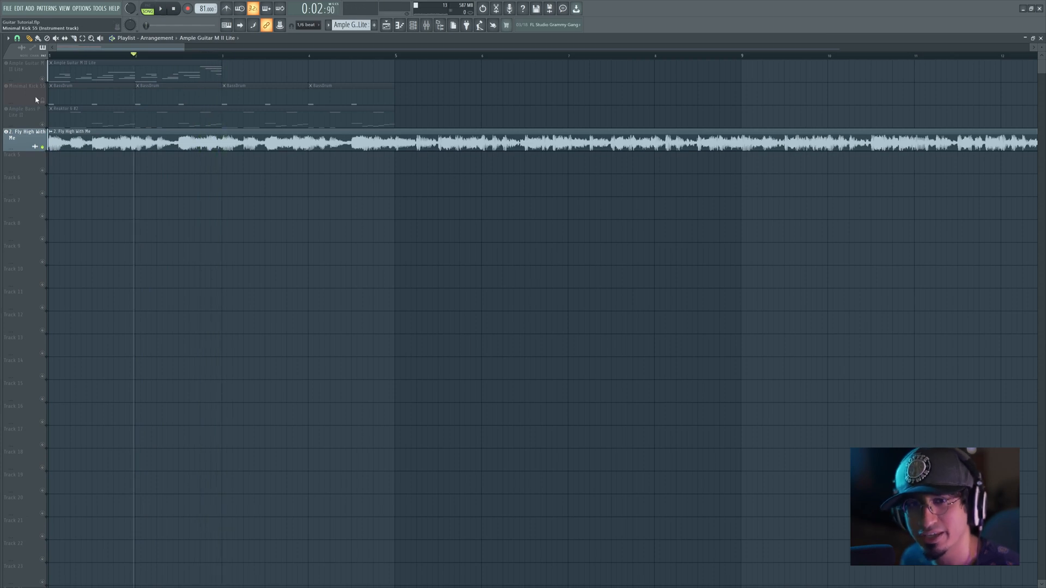
Step: Solo the guitar track again, reopen its notes in the piano roll and play them
{"action": "left_click", "coordinate": [43, 79], "text": "ctrl"}
{"action": "double_click", "coordinate": [125, 62]}
{"action": "key", "text": "space"}
{"action": "scroll", "coordinate": [243, 133], "scroll_direction": "down", "scroll_amount": 1}
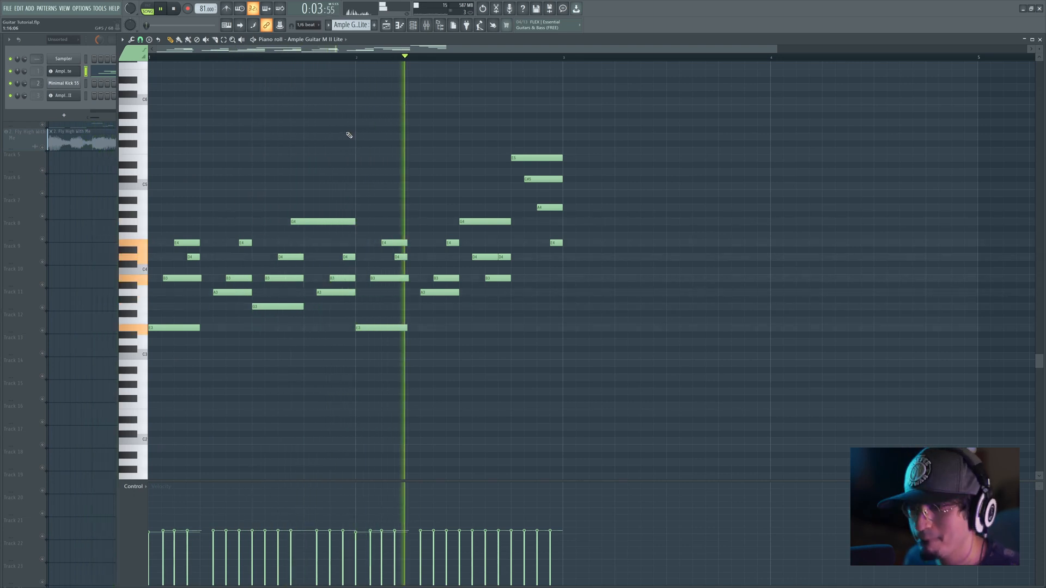
{"action": "key", "text": "space"}
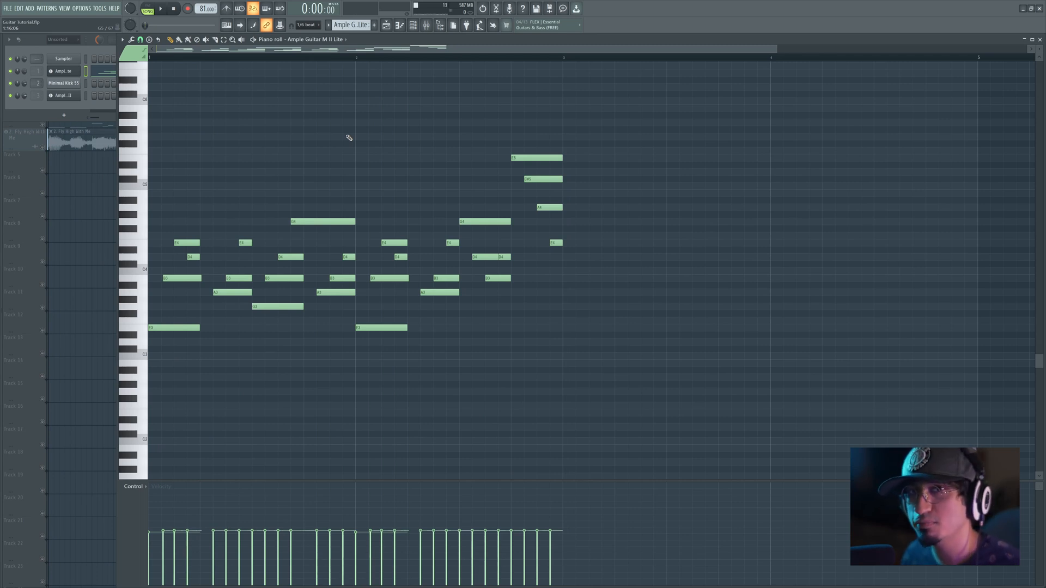
Step: Add half-beat F#7 notes on beats two and four of bar one, auditioning the first one
{"action": "scroll", "coordinate": [341, 147], "scroll_direction": "up", "scroll_amount": 5}
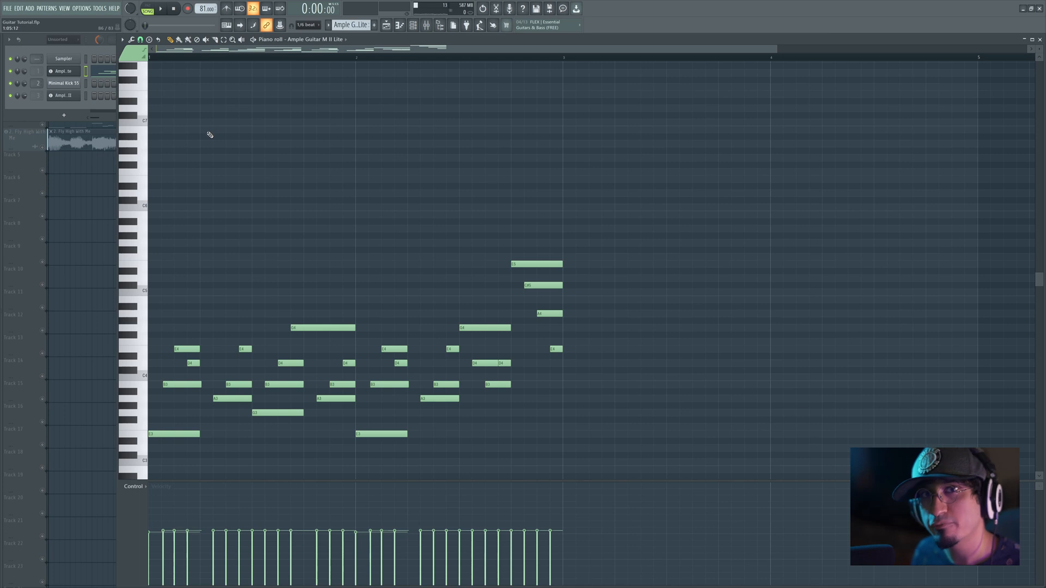
{"action": "left_click", "coordinate": [207, 136]}
{"action": "left_click_drag", "start_coordinate": [201, 141], "coordinate": [220, 95]}
{"action": "scroll", "coordinate": [220, 97], "scroll_direction": "up", "scroll_amount": 1}
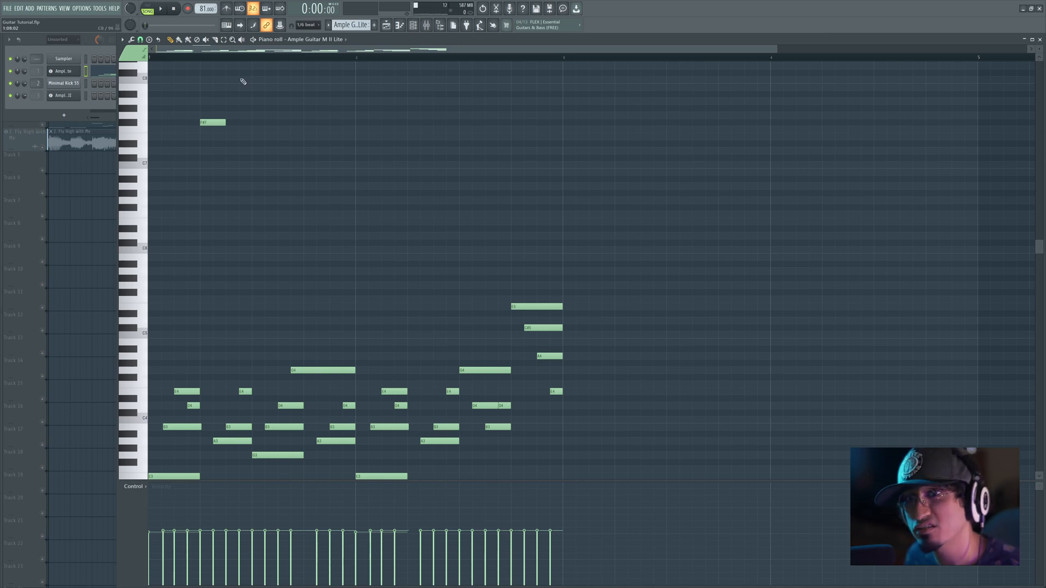
{"action": "key", "text": "space"}
{"action": "key", "text": "space"}
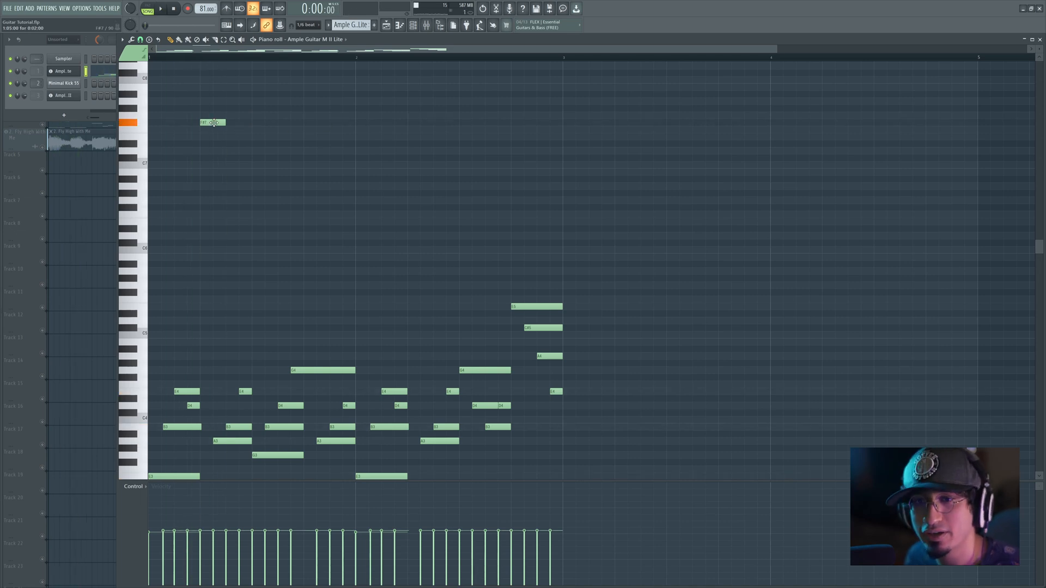
{"action": "left_click", "coordinate": [305, 122]}
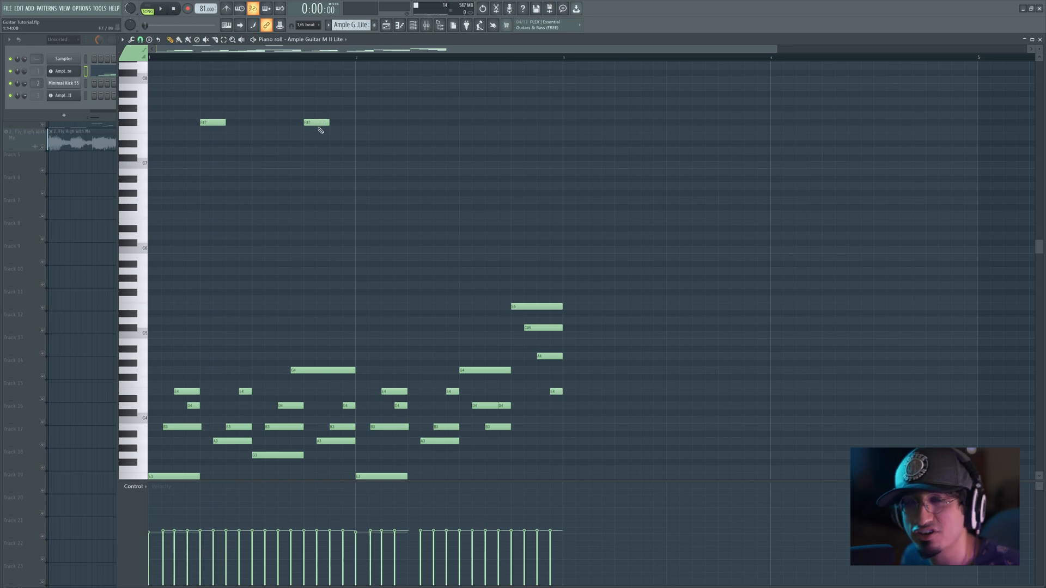
Step: Duplicate the two F#7 notes into bar two while playing the pattern from the start
{"action": "scroll", "coordinate": [420, 105], "scroll_direction": "up", "scroll_amount": 3}
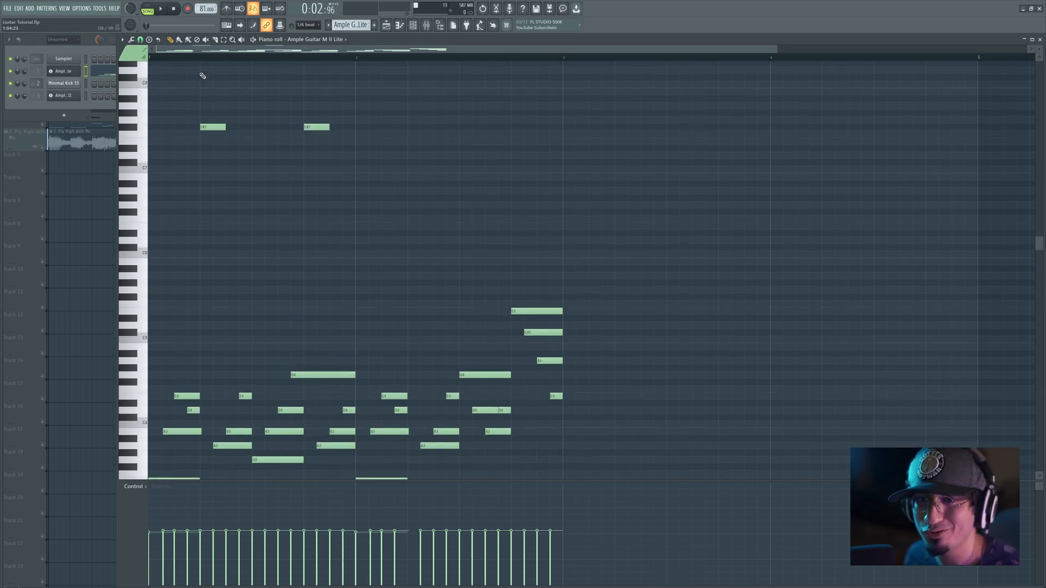
{"action": "key", "text": "space"}
{"action": "left_click", "coordinate": [150, 58]}
{"action": "left_click_drag", "start_coordinate": [191, 96], "coordinate": [333, 141]}
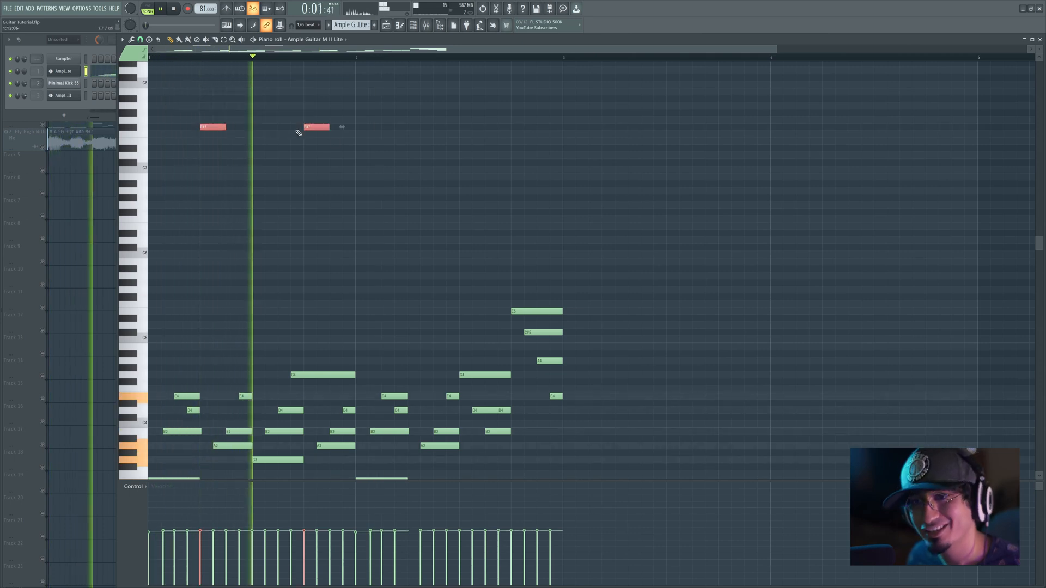
{"action": "key", "text": "ctrl+b"}
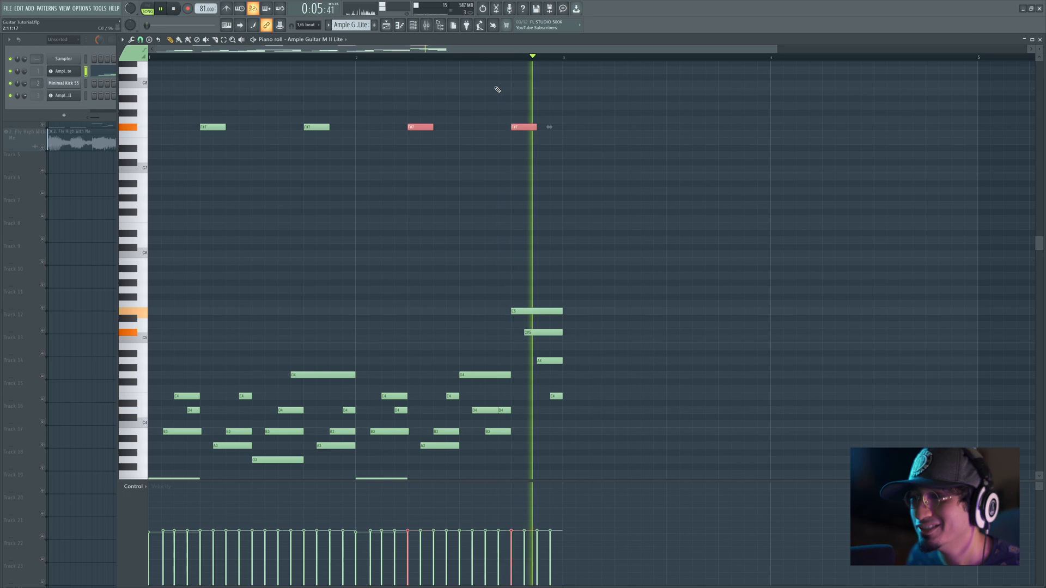
{"action": "key", "text": "space"}
Step: Duplicate the complete two-bar guitar pattern, including the F#7 notes, into bars three and four and play it
{"action": "left_click_drag", "start_coordinate": [611, 102], "coordinate": [580, 455]}
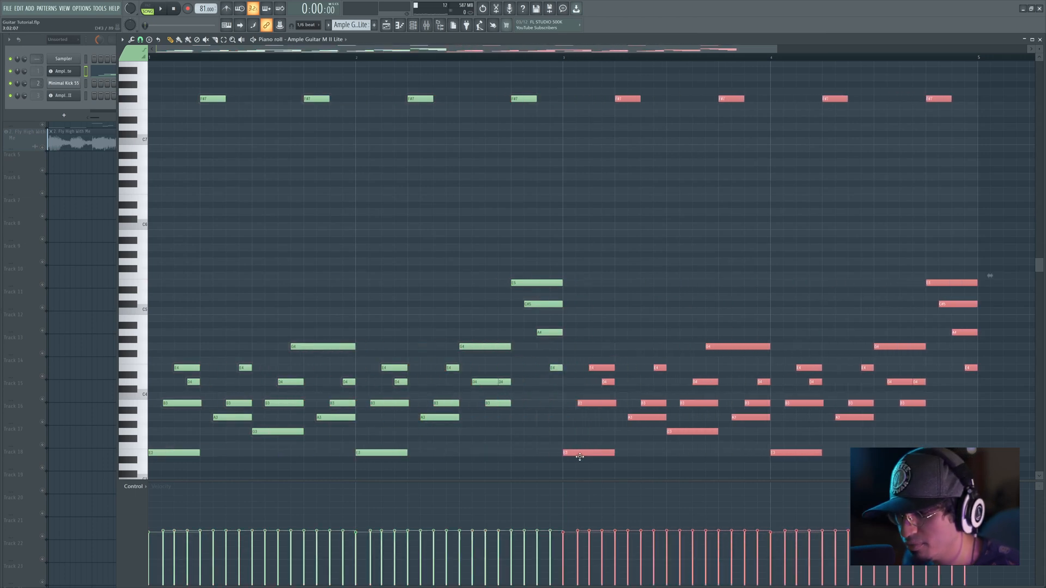
{"action": "right_click", "coordinate": [441, 301]}
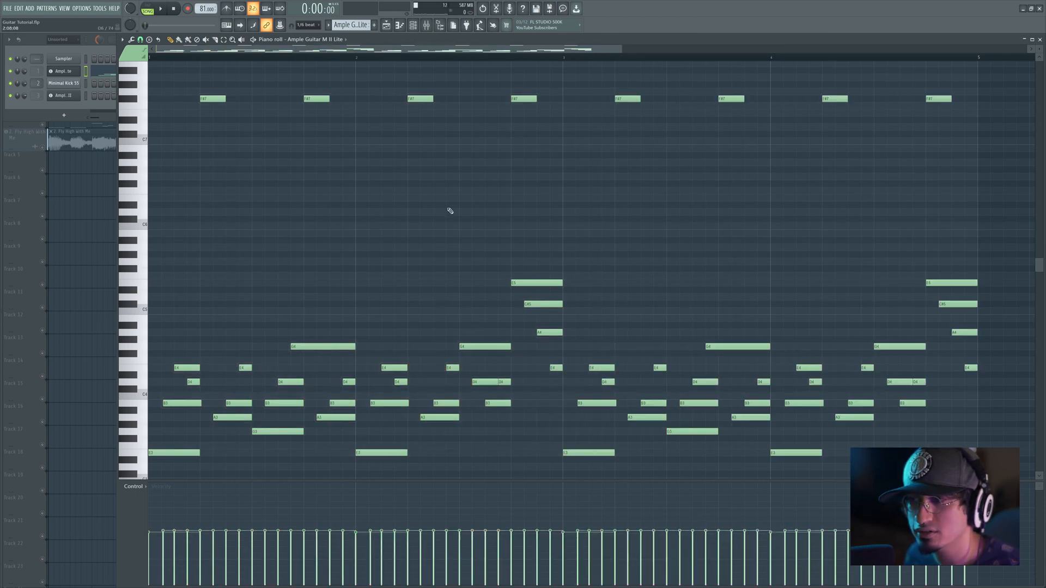
{"action": "key", "text": "space"}
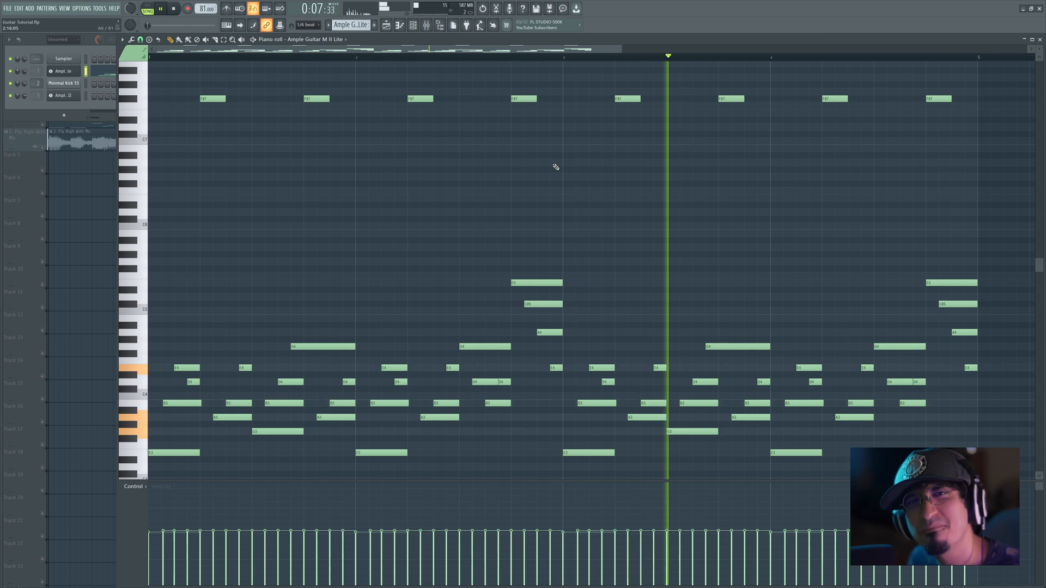
Step: Solo the Ample Bass P Lite II track, open its pattern in the piano roll and play it
{"action": "right_click", "coordinate": [73, 190]}
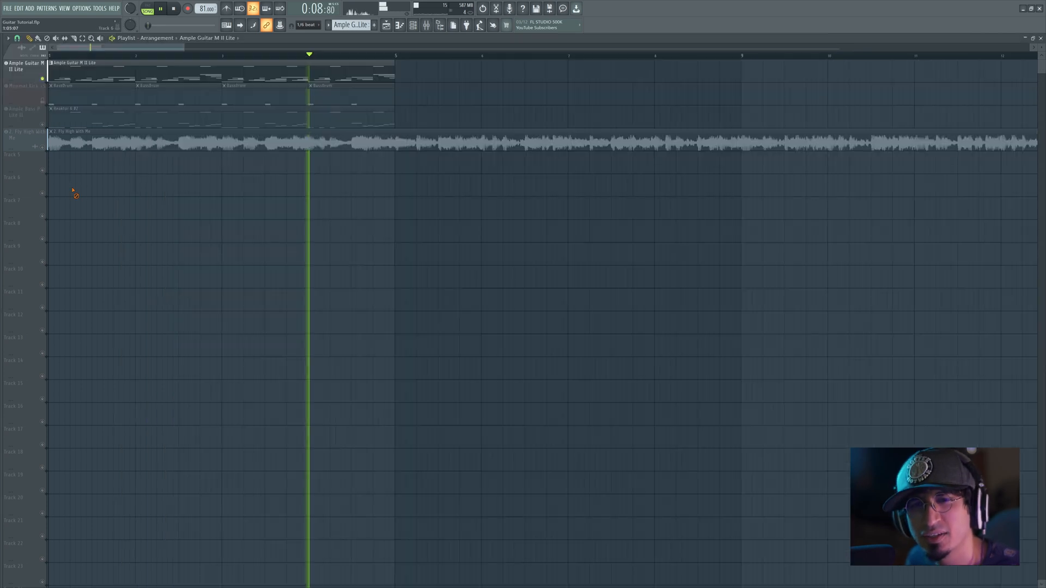
{"action": "left_click", "coordinate": [46, 129]}
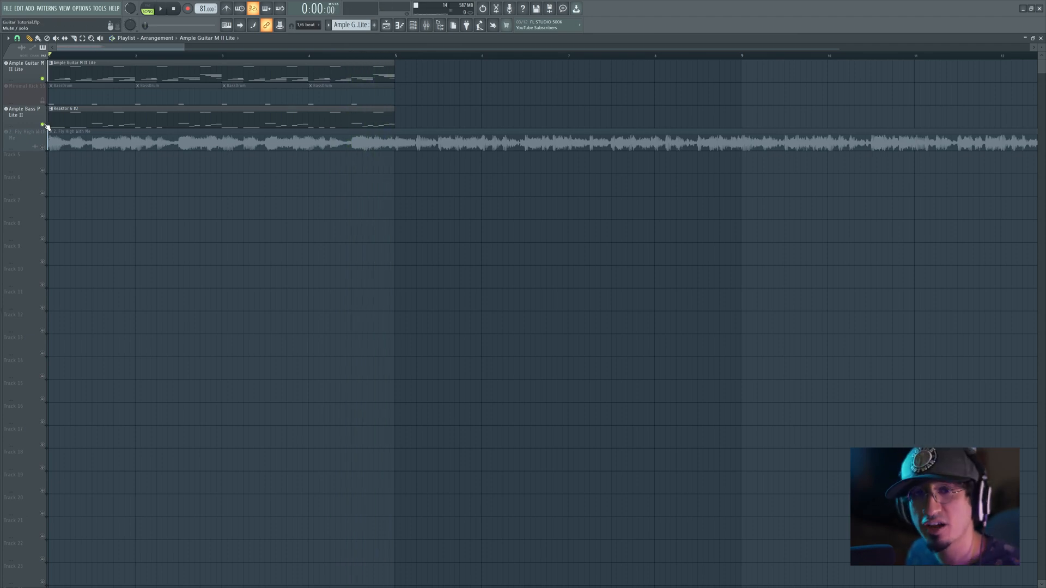
{"action": "left_click", "coordinate": [44, 125], "text": "ctrl"}
{"action": "double_click", "coordinate": [62, 121]}
{"action": "scroll", "coordinate": [259, 159], "scroll_direction": "up", "scroll_amount": 1}
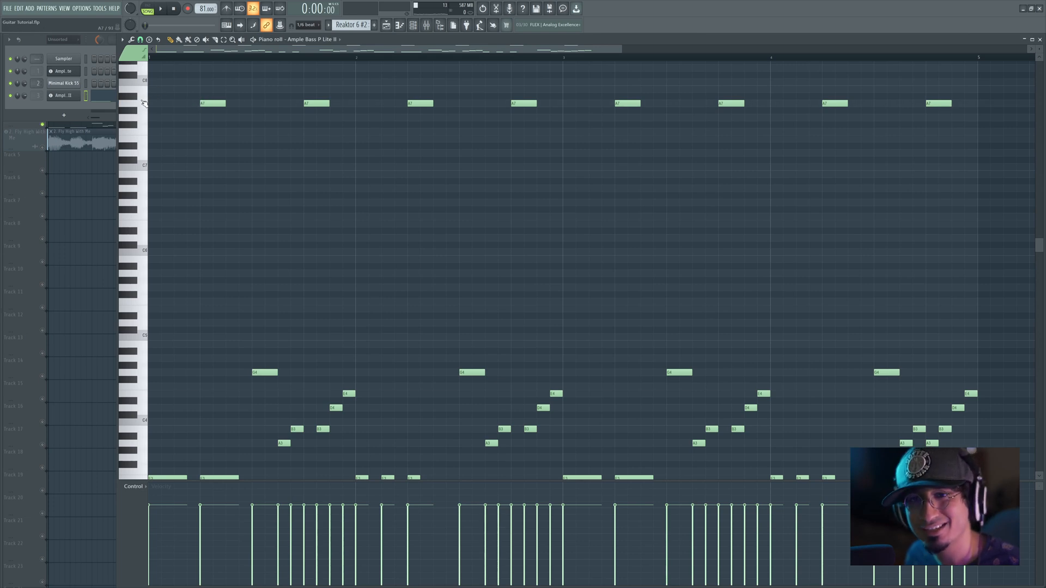
{"action": "key", "text": "space"}
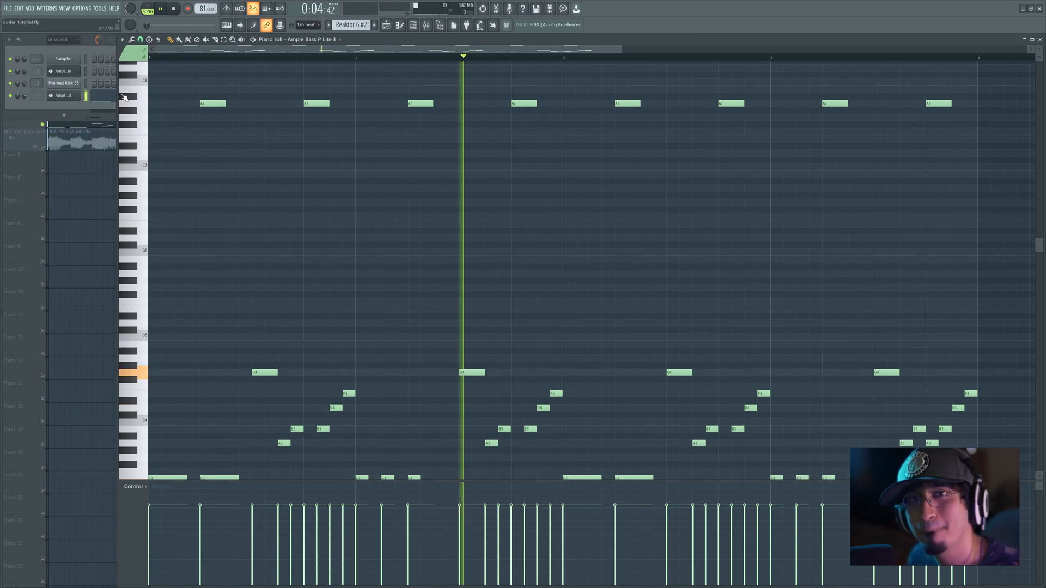
Step: Re-enable the guitar track alongside the bass and mark bars one to four as the playback range in the playlist
{"action": "right_click", "coordinate": [96, 198]}
{"action": "left_click", "coordinate": [43, 79]}
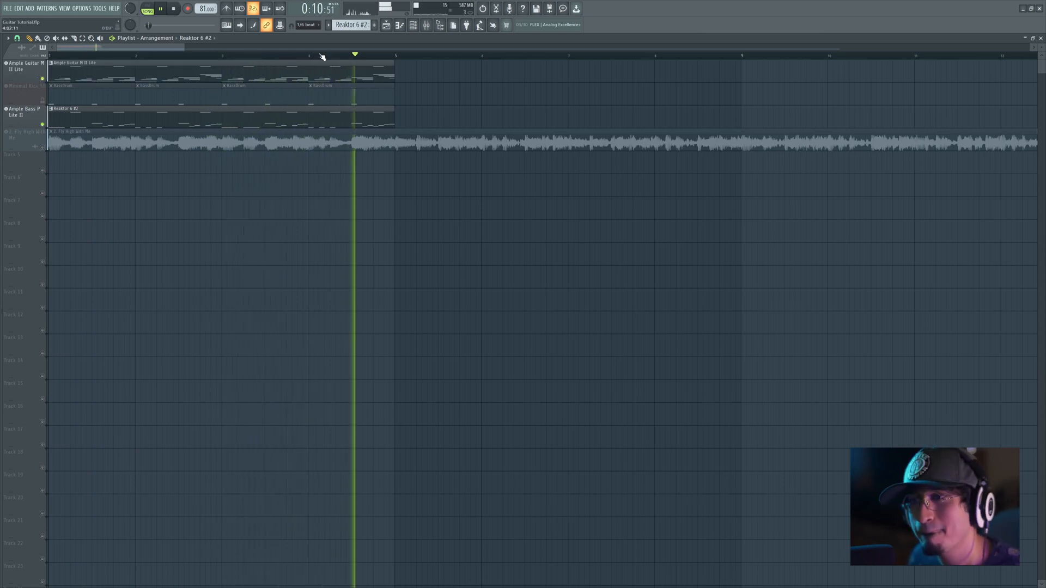
{"action": "left_click_drag", "start_coordinate": [395, 56], "coordinate": [15, 81]}
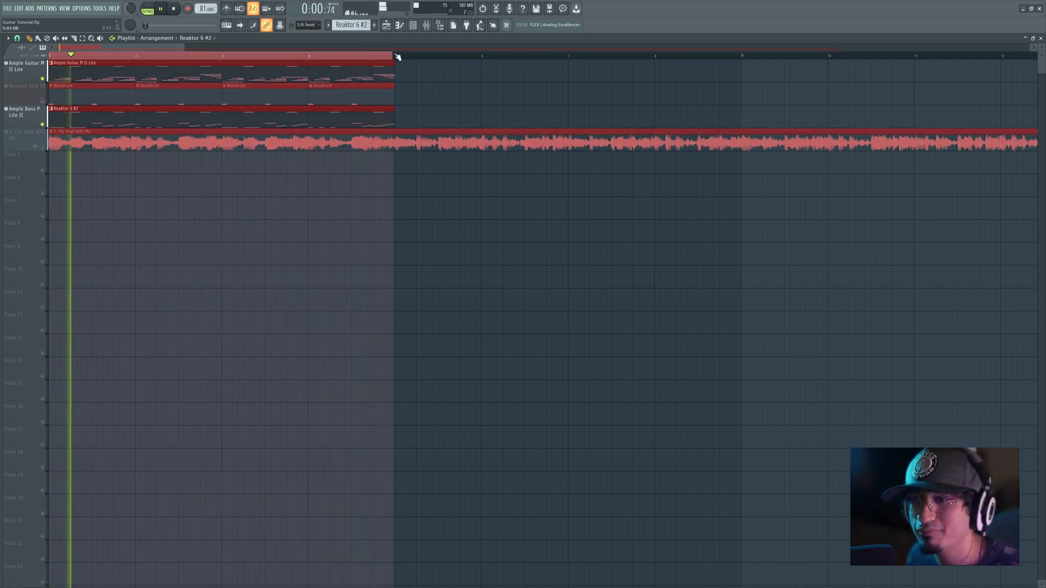
Step: Set the playlist snap to Bar, align the playback range's end with the start of bar five, and deselect the clips
{"action": "left_click", "coordinate": [17, 38]}
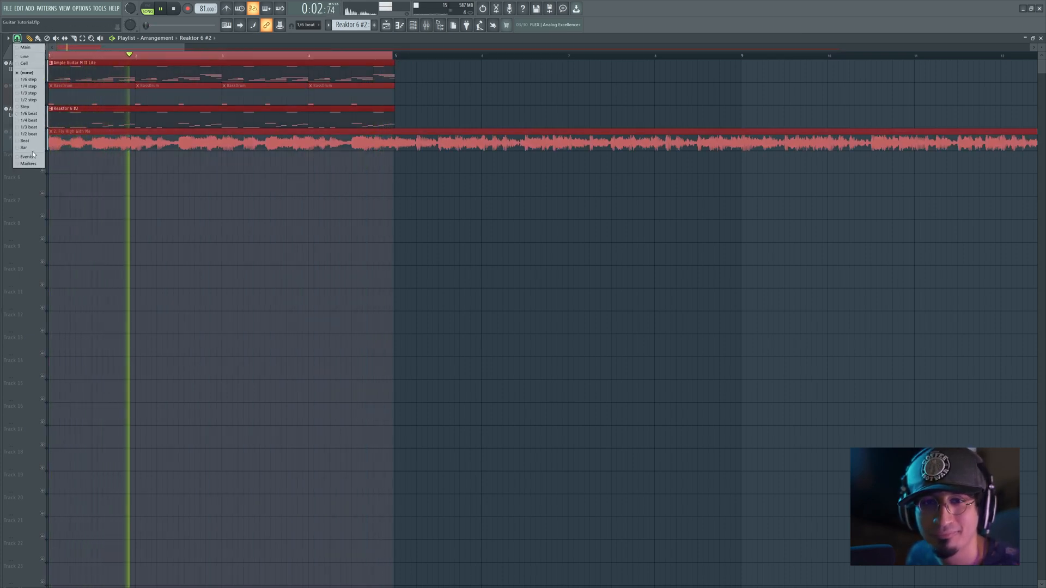
{"action": "left_click", "coordinate": [31, 148]}
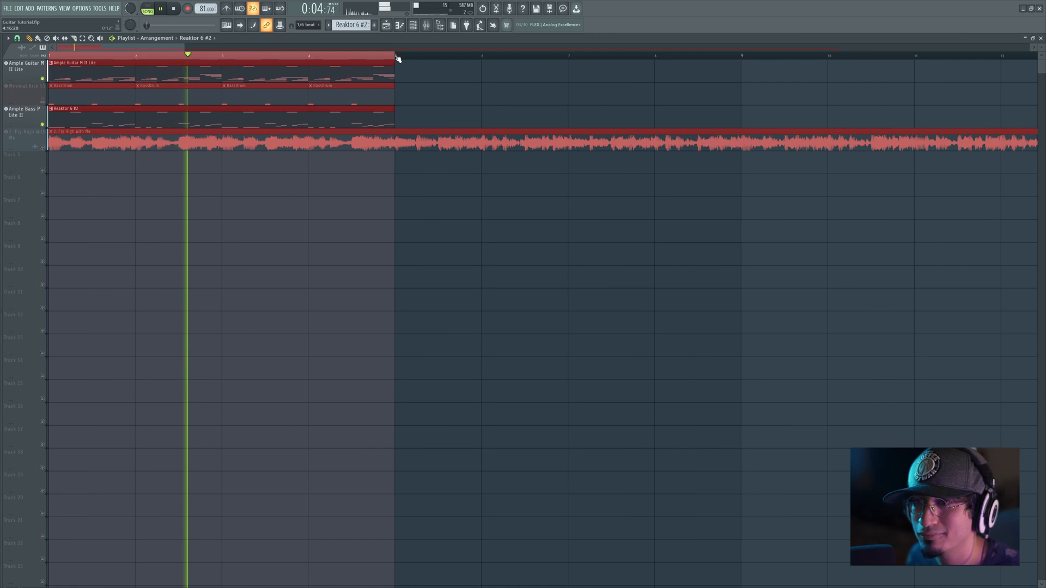
{"action": "left_click", "coordinate": [458, 88], "text": "ctrl"}
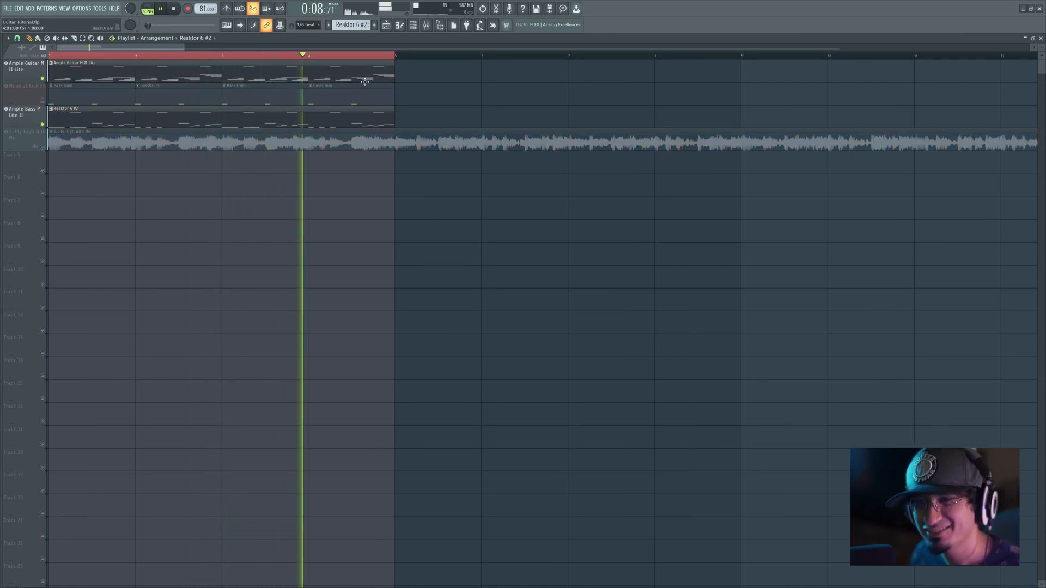
Step: Randomize the velocities of all guitar notes except the F#7 hits with the randomizer's bipolar Levels, leaving the pattern section off, and play the result
{"action": "key", "text": "F7"}
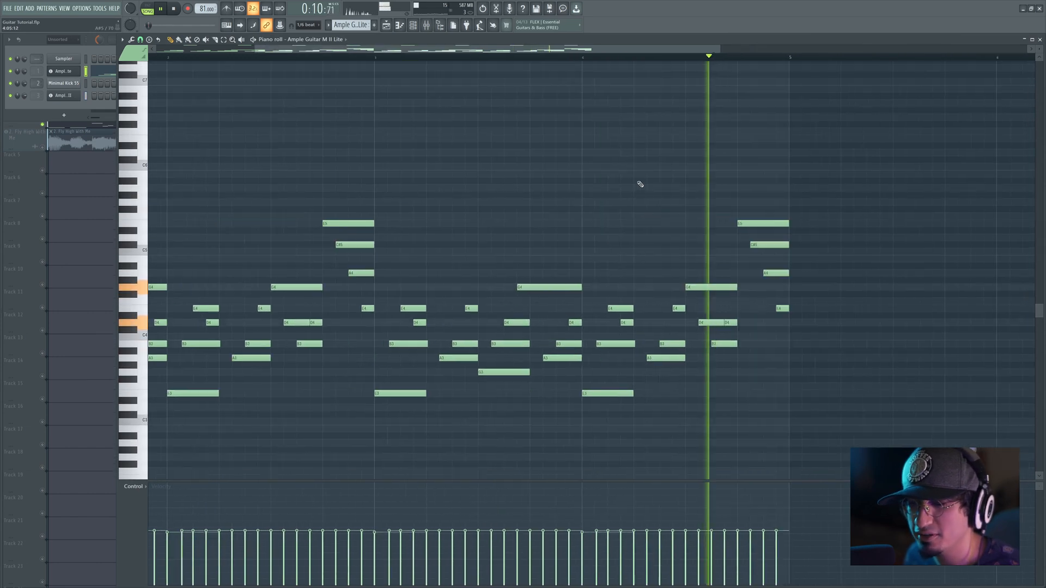
{"action": "key", "text": "space"}
{"action": "scroll", "coordinate": [403, 62], "scroll_direction": "down", "scroll_amount": 2}
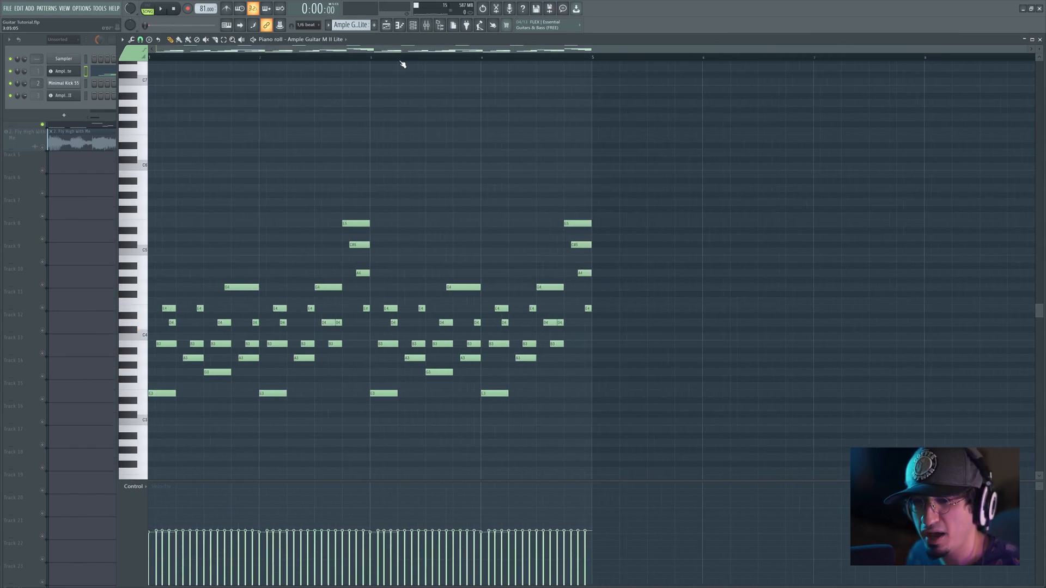
{"action": "left_click_drag", "start_coordinate": [625, 220], "coordinate": [164, 473]}
{"action": "left_click", "coordinate": [132, 40]}
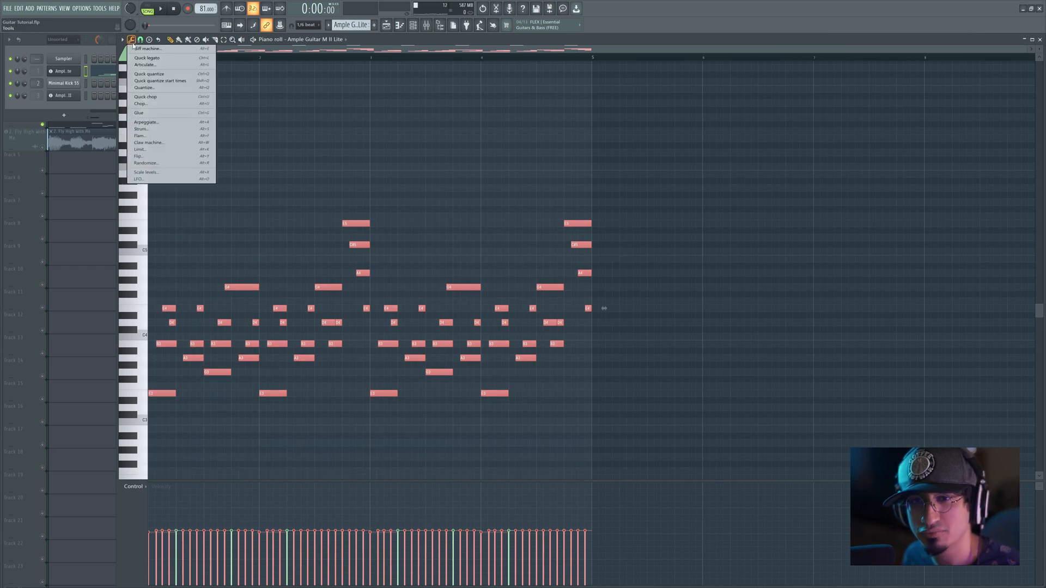
{"action": "left_click", "coordinate": [163, 163]}
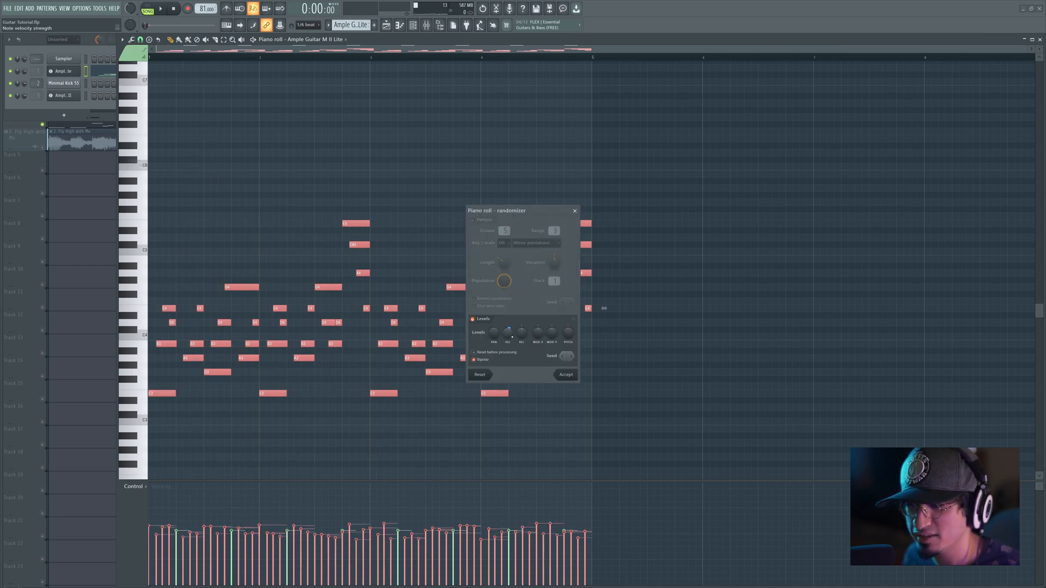
{"action": "mouse_move", "coordinate": [508, 332]}
{"action": "left_mouse_down"}
{"action": "mouse_move", "coordinate": [508, 354]}
{"action": "mouse_move", "coordinate": [494, 297]}
{"action": "mouse_move", "coordinate": [494, 338]}
{"action": "mouse_move", "coordinate": [512, 327]}
{"action": "left_mouse_up"}
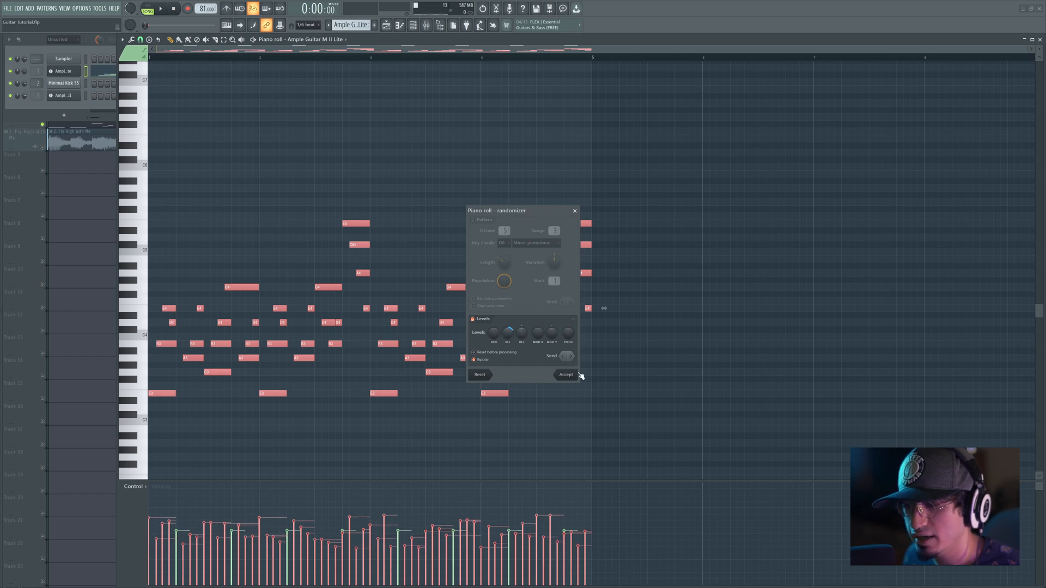
{"action": "left_click", "coordinate": [576, 375]}
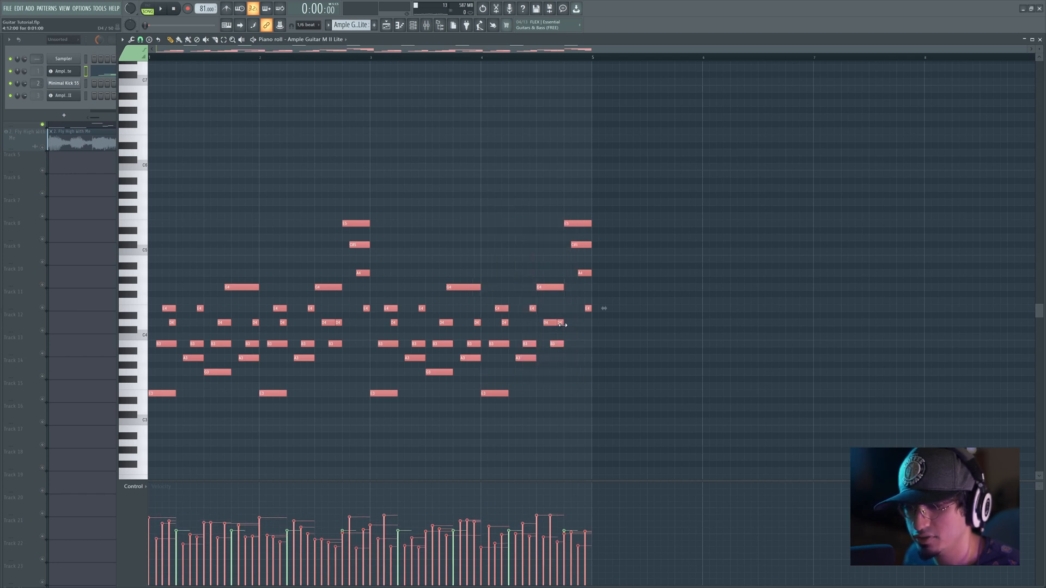
{"action": "key", "text": "space"}
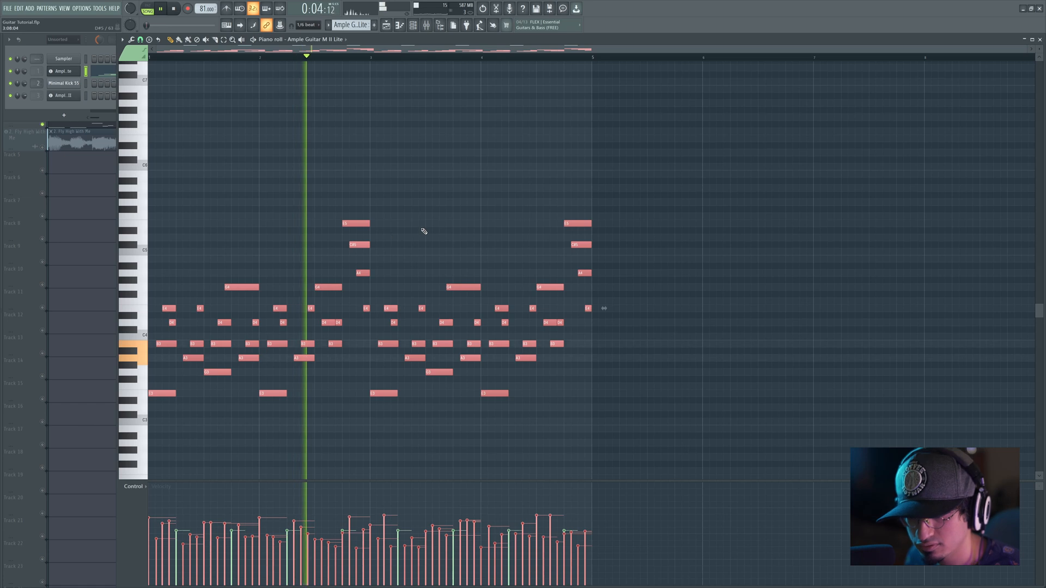
Step: Raise the velocities of the two highest guitar notes, and raise and even out those of the G4 notes
{"action": "key", "text": "ctrl+d"}
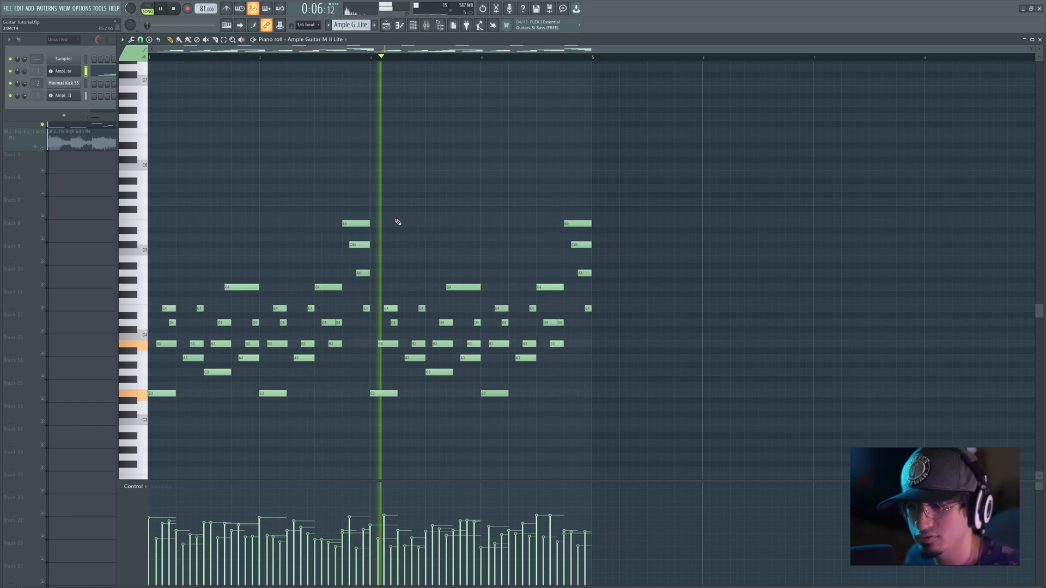
{"action": "left_click", "coordinate": [363, 224]}
{"action": "left_click", "coordinate": [577, 224], "text": "shift"}
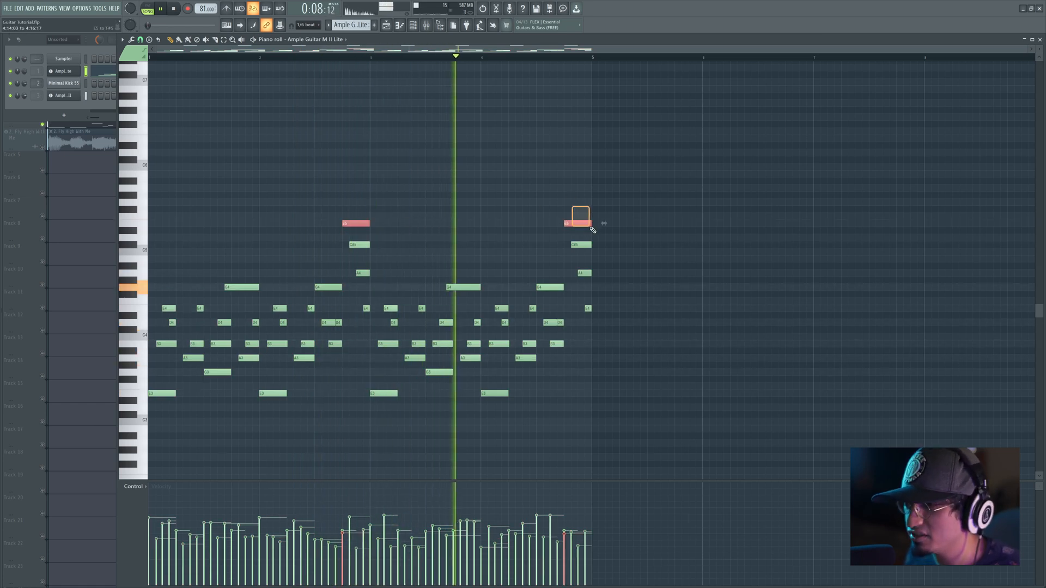
{"action": "left_click", "coordinate": [342, 519]}
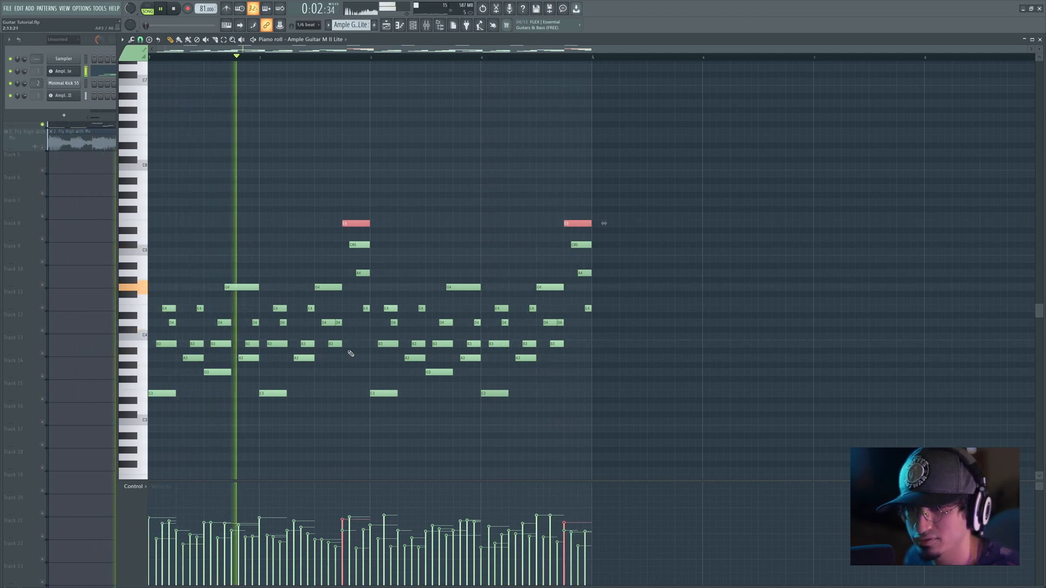
{"action": "left_click_drag", "start_coordinate": [205, 279], "coordinate": [576, 288]}
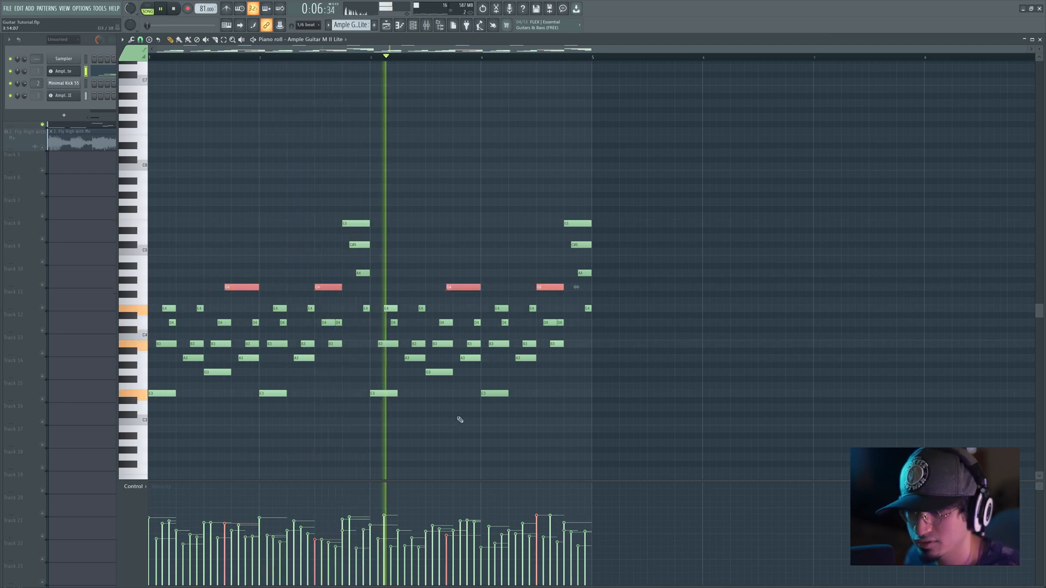
{"action": "mouse_move", "coordinate": [380, 531]}
{"action": "left_mouse_down"}
{"action": "mouse_move", "coordinate": [540, 523]}
{"action": "mouse_move", "coordinate": [447, 527]}
{"action": "left_mouse_up"}
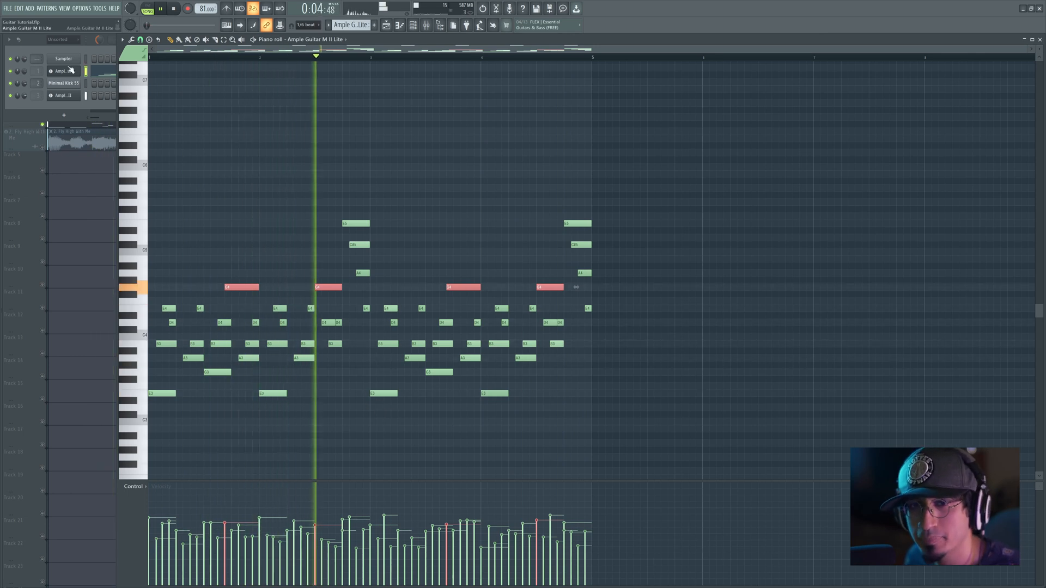
Step: Open the Ample Guitar M II Lite interface, check its Doubling toggle and stop playback
{"action": "left_click", "coordinate": [69, 70]}
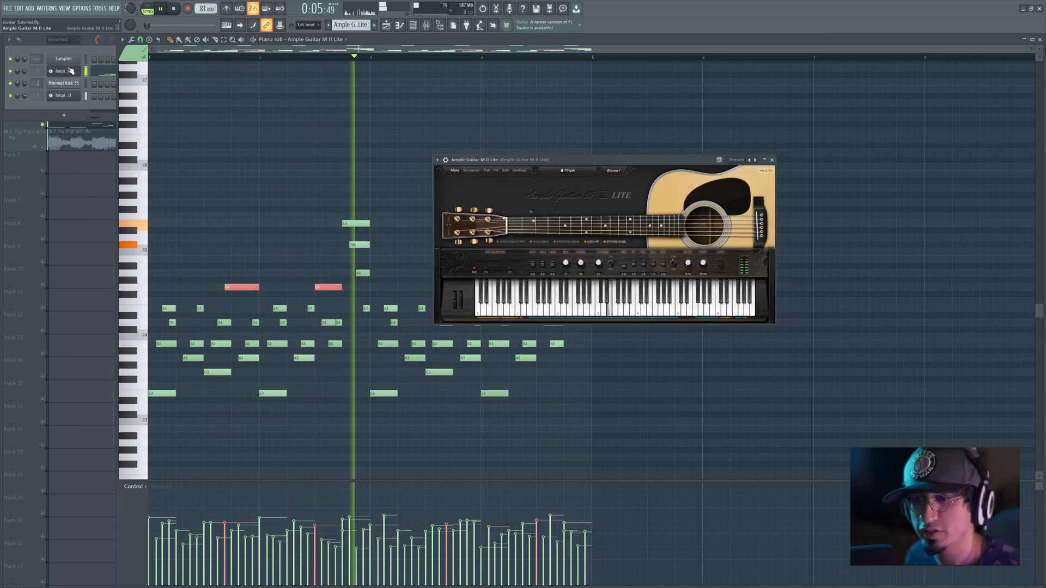
{"action": "left_click", "coordinate": [611, 265]}
{"action": "key", "text": "space"}
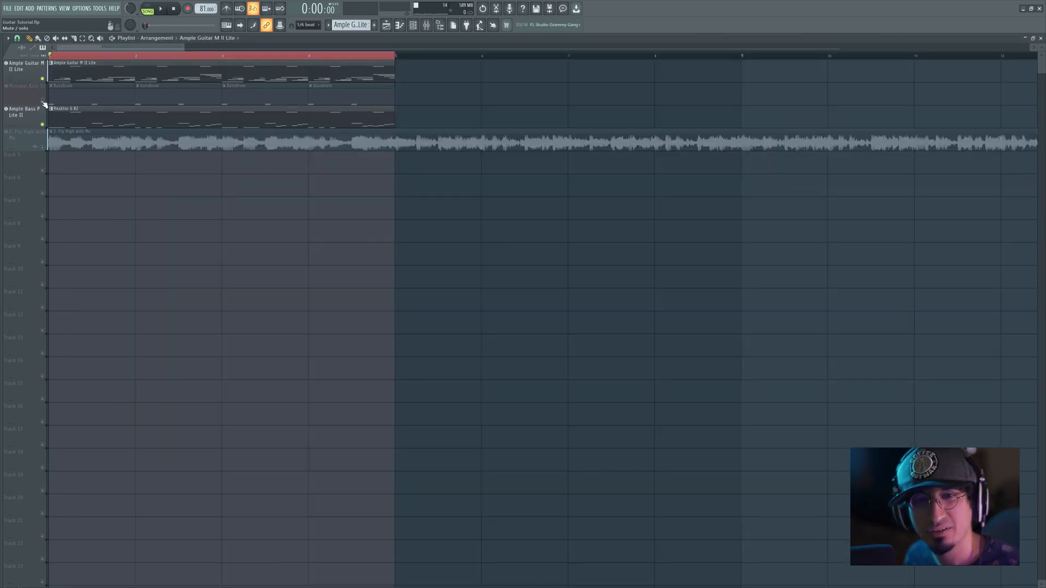
Step: Add a second Ample Guitar M II Lite instrument track above the existing guitar track in the playlist
{"action": "right_click", "coordinate": [23, 75]}
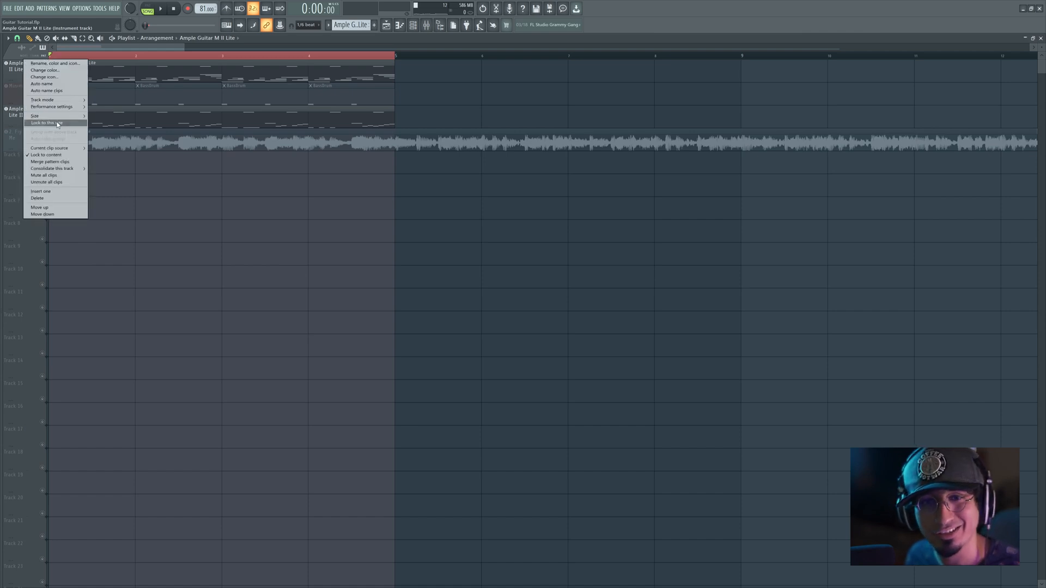
{"action": "mouse_move", "coordinate": [67, 102]}
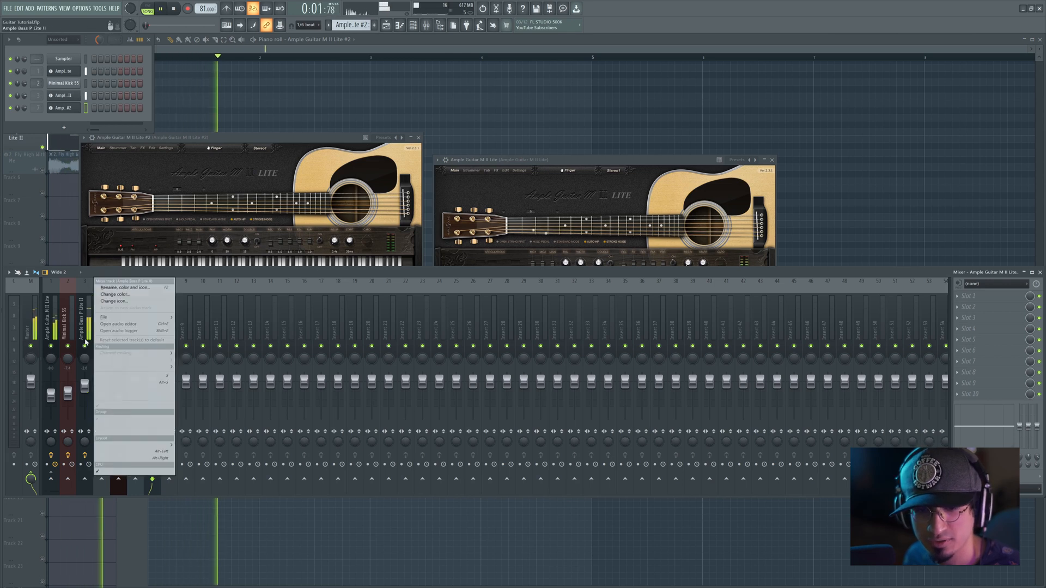
Step: Solo the Ample Bass P Lite II mixer track, re-enable the original guitar's mixer track beside it, and play both
{"action": "right_click", "coordinate": [88, 333]}
{"action": "right_click", "coordinate": [88, 346]}
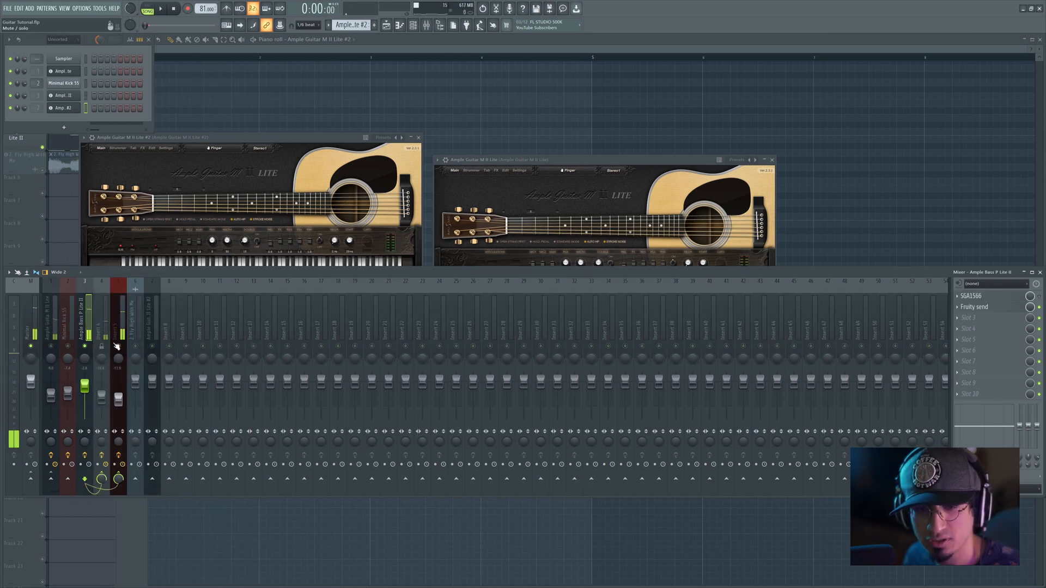
{"action": "left_click", "coordinate": [52, 346]}
{"action": "key", "text": "space"}
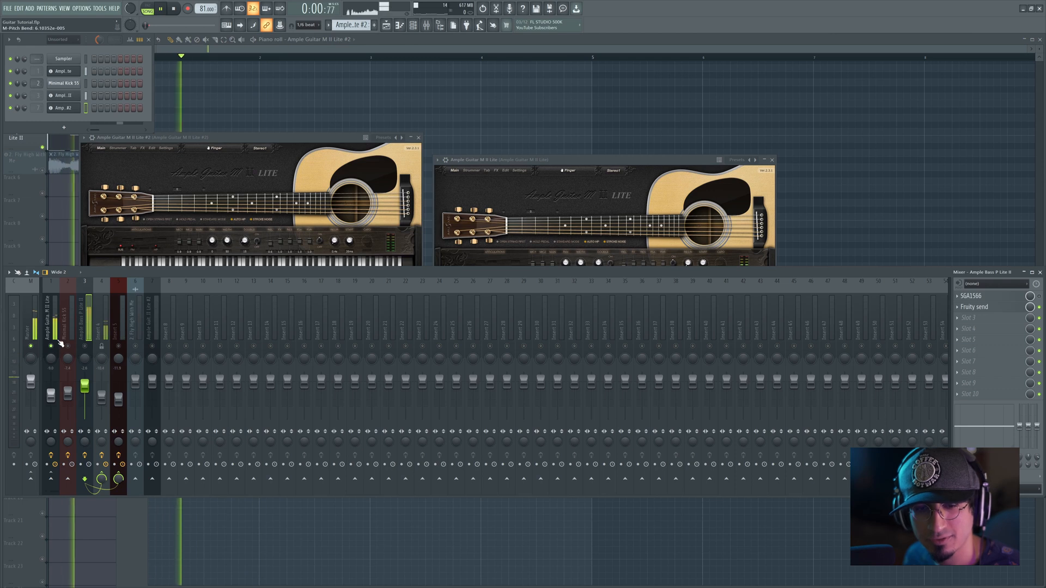
Step: Try resetting the volume fader of the original guitar's mixer track to its default
{"action": "left_click", "coordinate": [51, 395]}
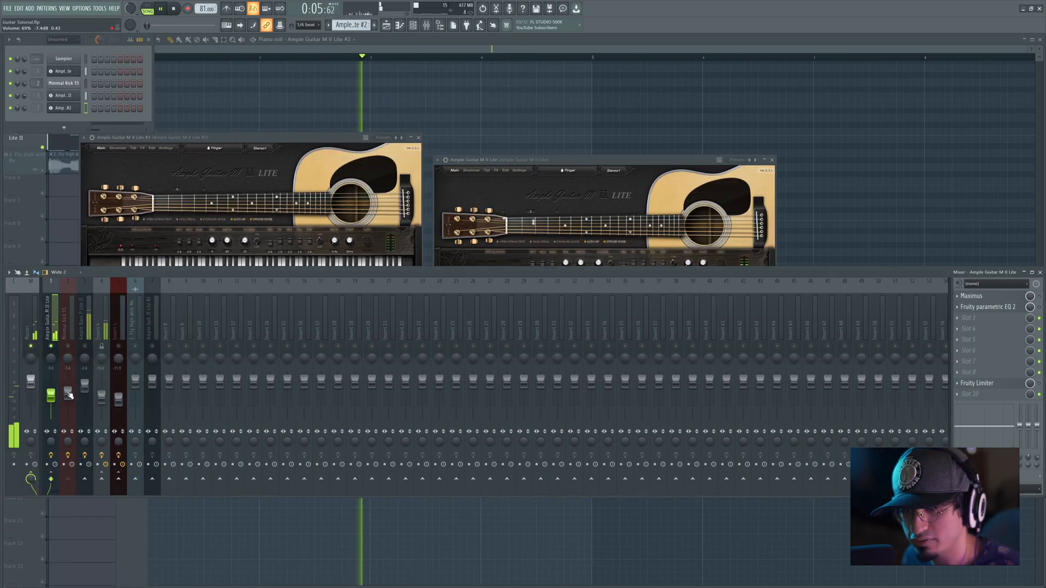
{"action": "right_click", "coordinate": [52, 395]}
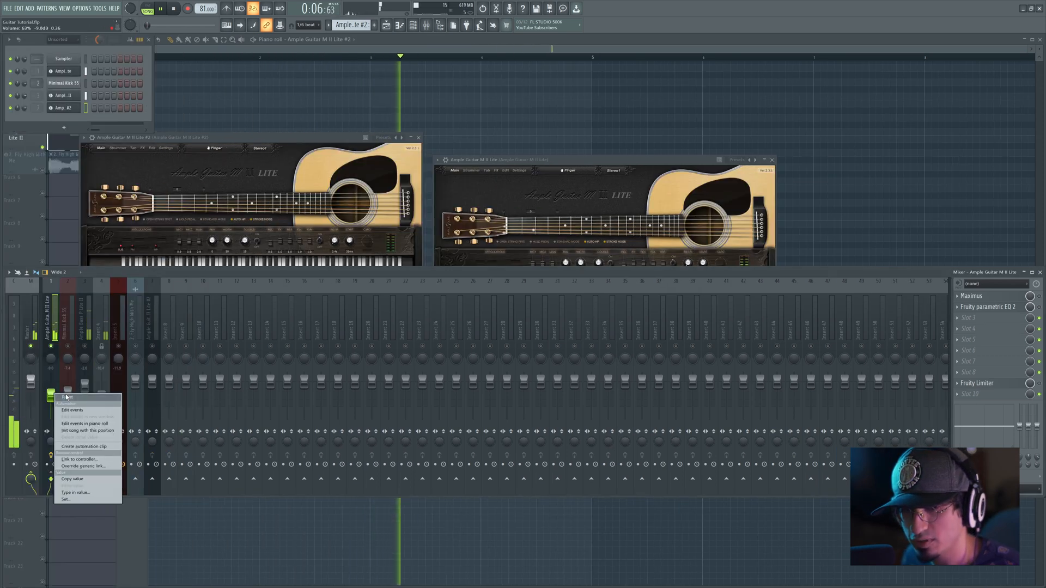
{"action": "left_click", "coordinate": [65, 397]}
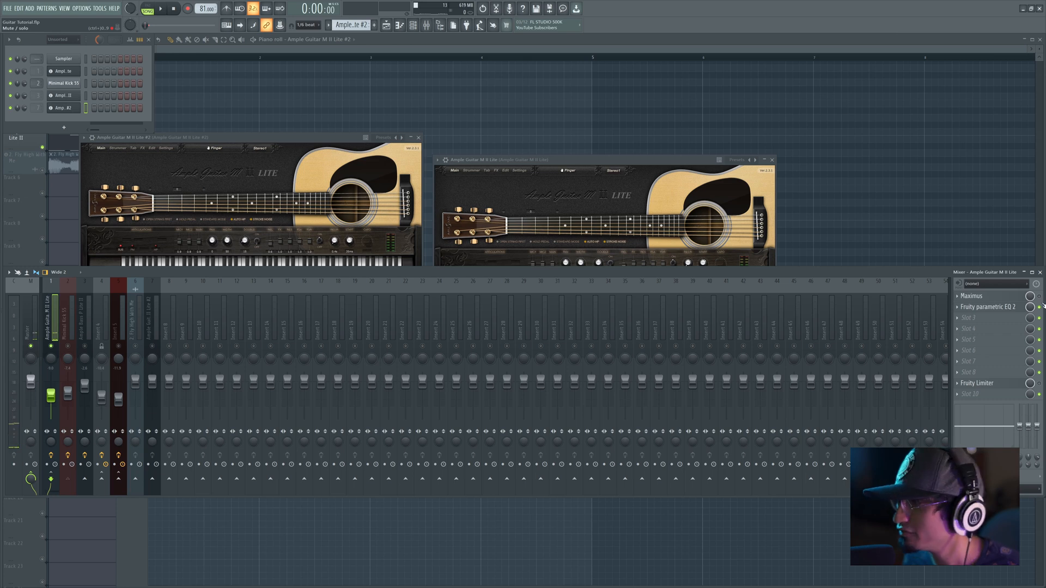
Step: Review the guitar's Fruity parametric EQ 2 and Maximus side by side, audition Maximus's High band during playback, and close Maximus
{"action": "left_click", "coordinate": [1011, 308]}
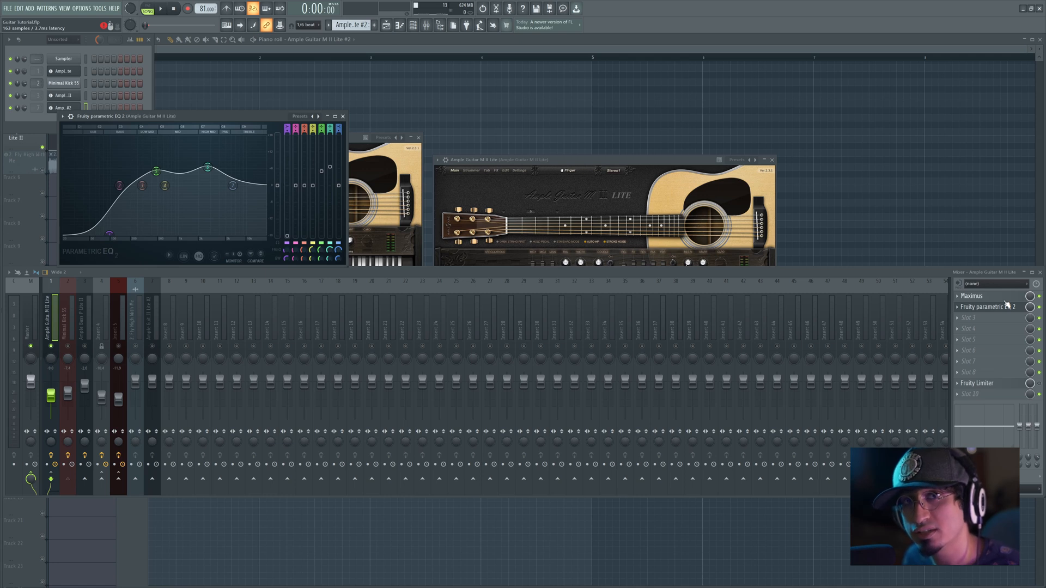
{"action": "left_click", "coordinate": [1006, 300]}
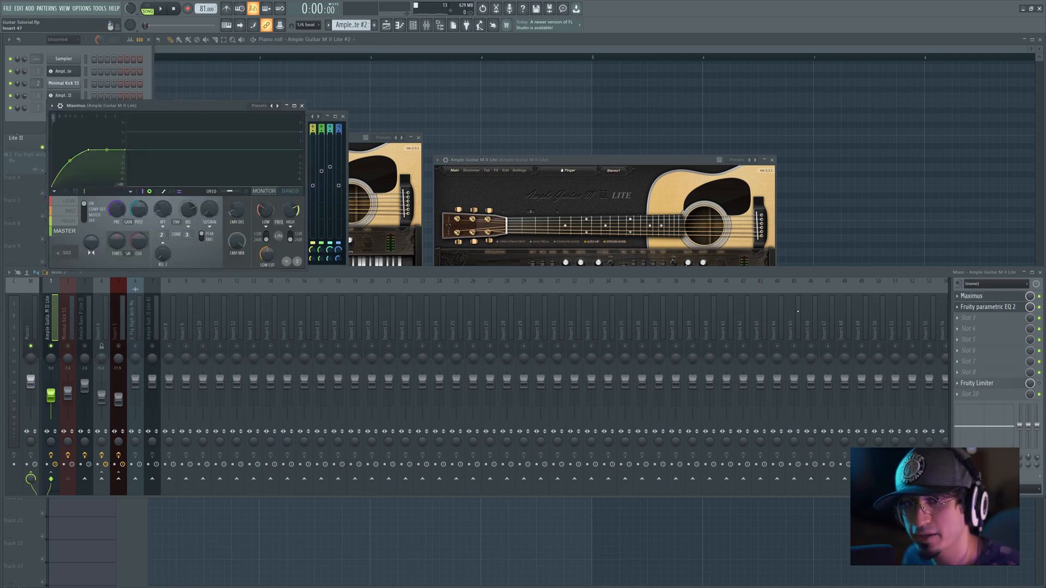
{"action": "left_click_drag", "start_coordinate": [129, 127], "coordinate": [414, 125]}
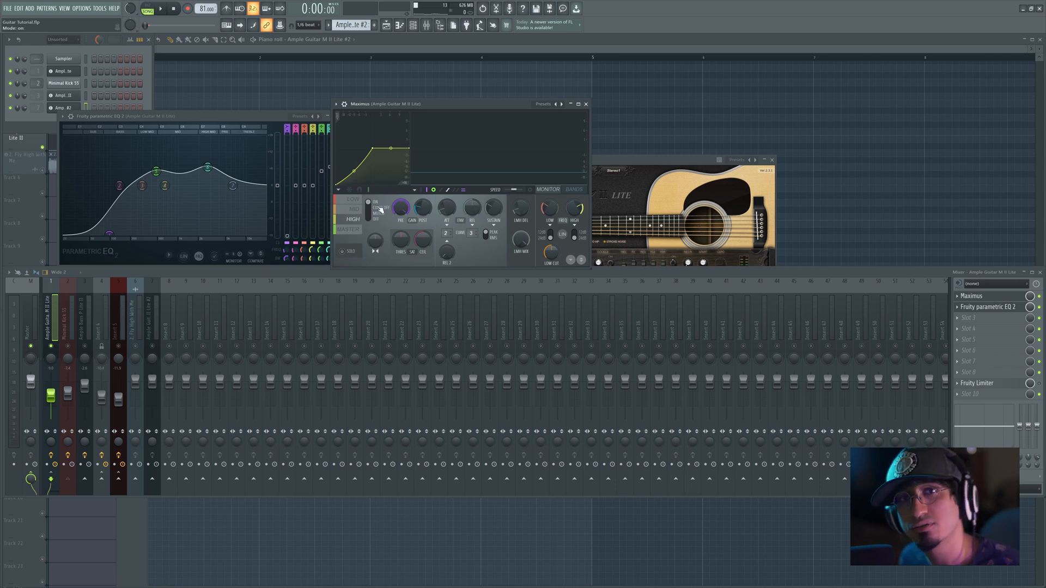
{"action": "key", "text": "space"}
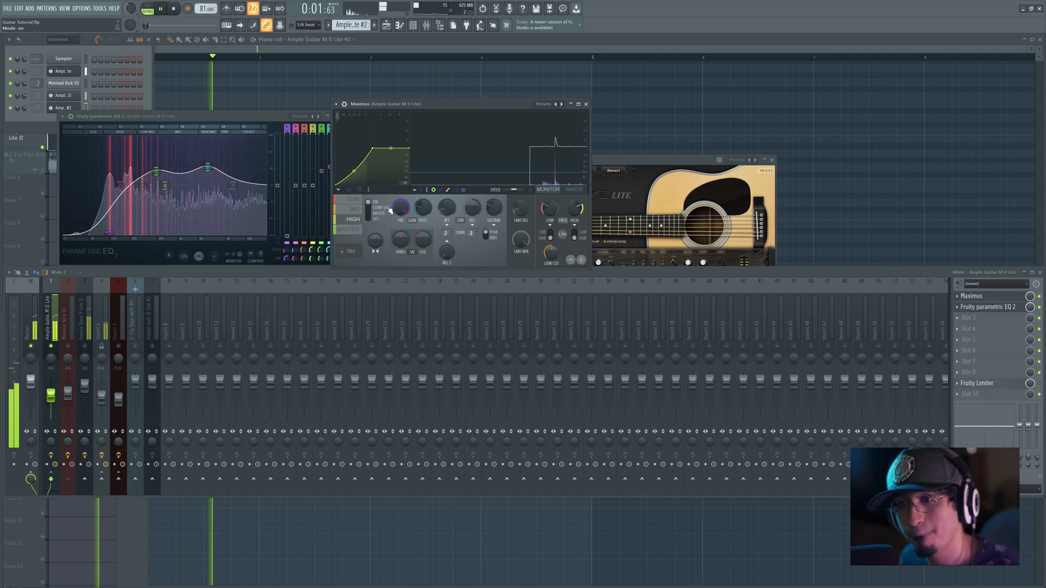
{"action": "left_click", "coordinate": [370, 219]}
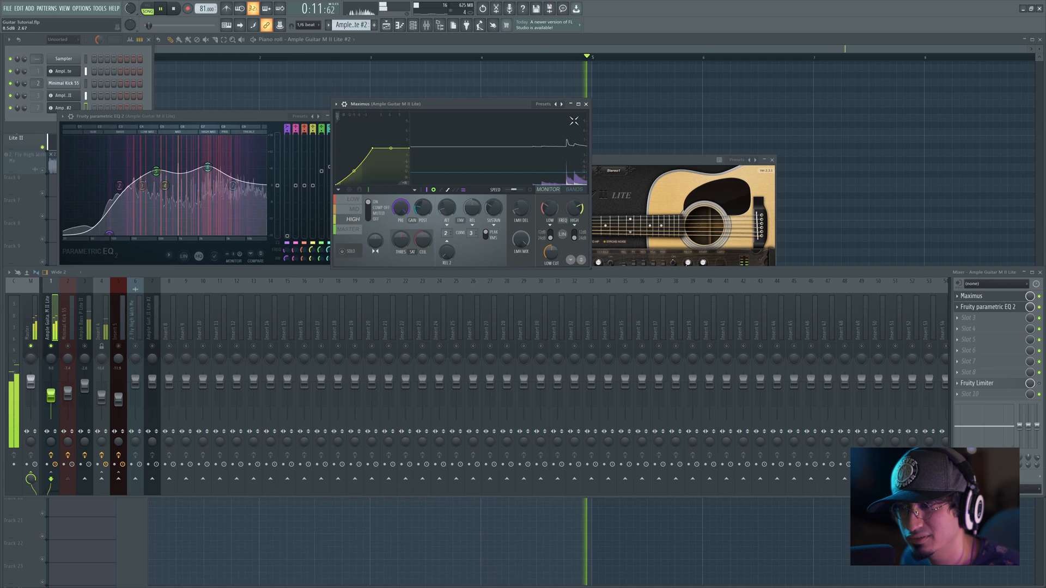
{"action": "left_click", "coordinate": [586, 104]}
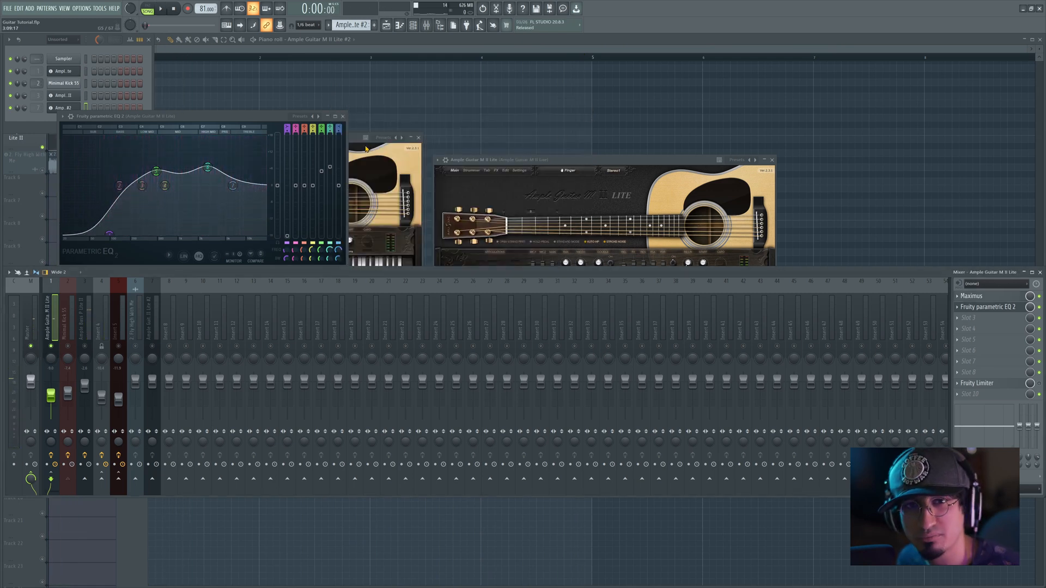
Step: Clear away the guitar instrument windows and copy the original guitar's mixer track state onto the second guitar's mixer track 7
{"action": "left_click", "coordinate": [500, 184]}
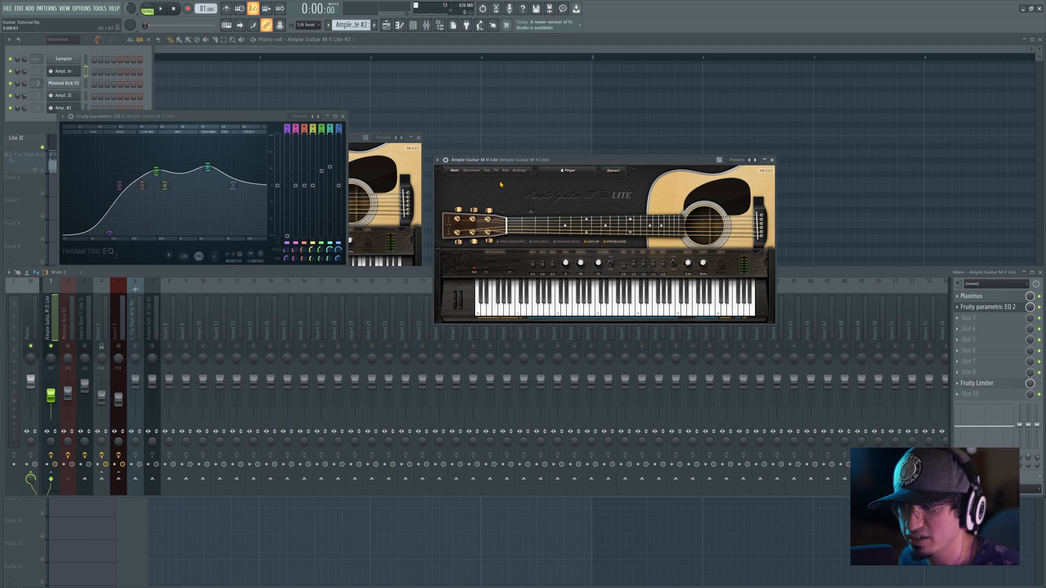
{"action": "left_click", "coordinate": [509, 132]}
{"action": "left_click", "coordinate": [108, 272]}
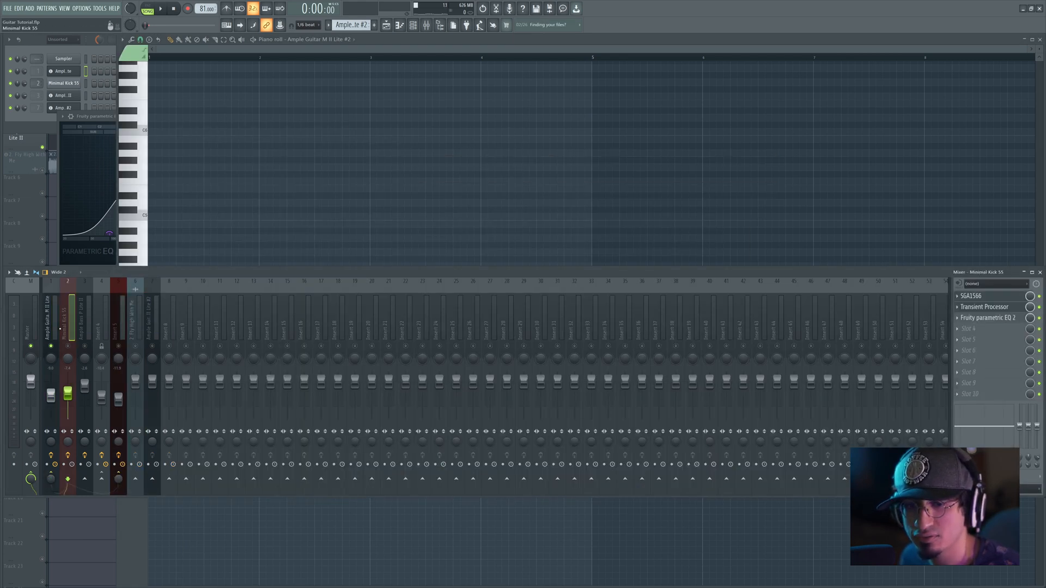
{"action": "right_click", "coordinate": [59, 280]}
{"action": "mouse_move", "coordinate": [99, 319]}
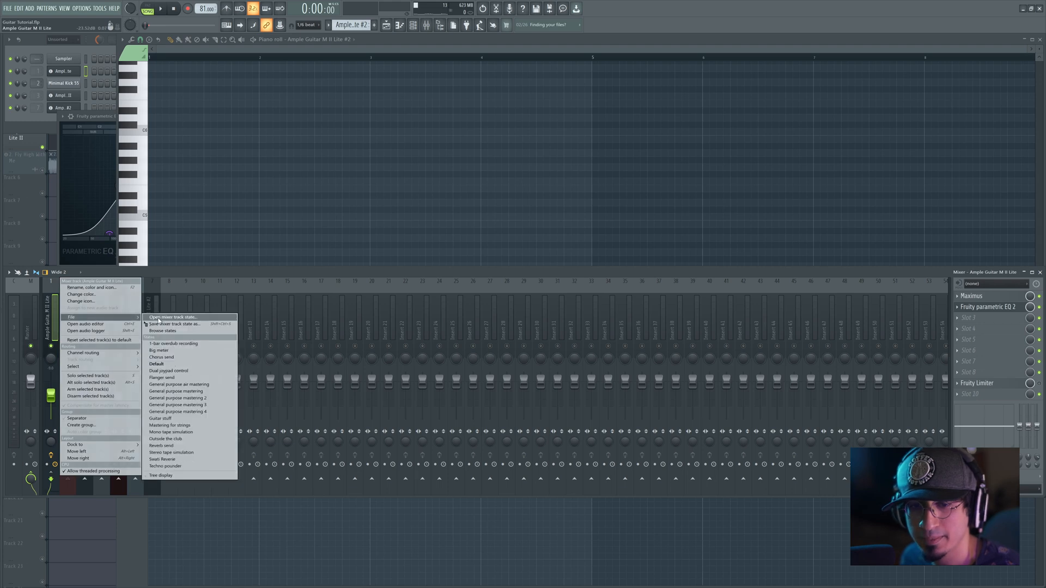
{"action": "left_click_drag", "start_coordinate": [164, 324], "coordinate": [153, 315]}
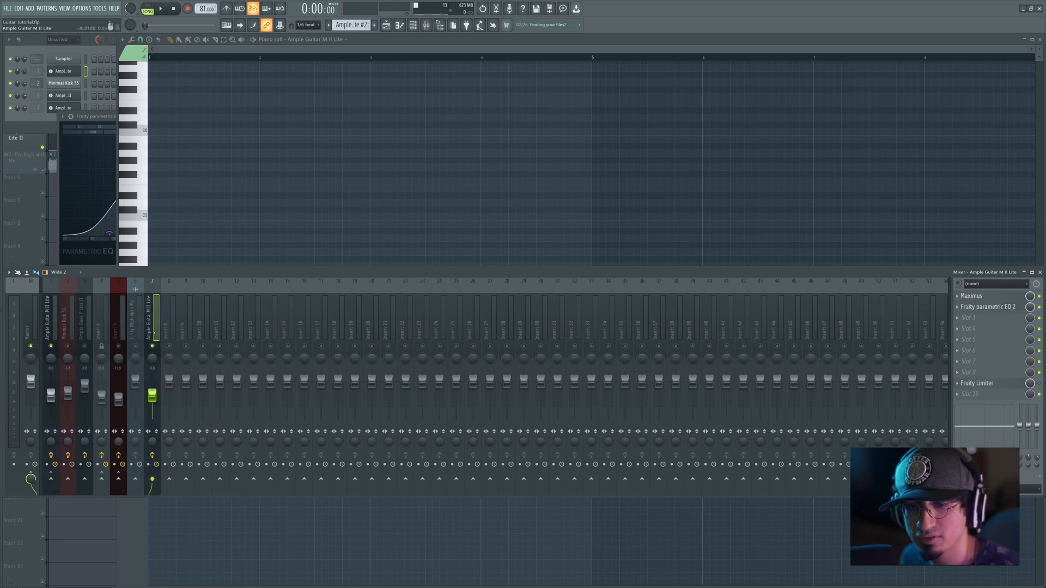
Step: Open the second guitar's empty pattern in the piano roll and play the arrangement against it
{"action": "right_click", "coordinate": [238, 187]}
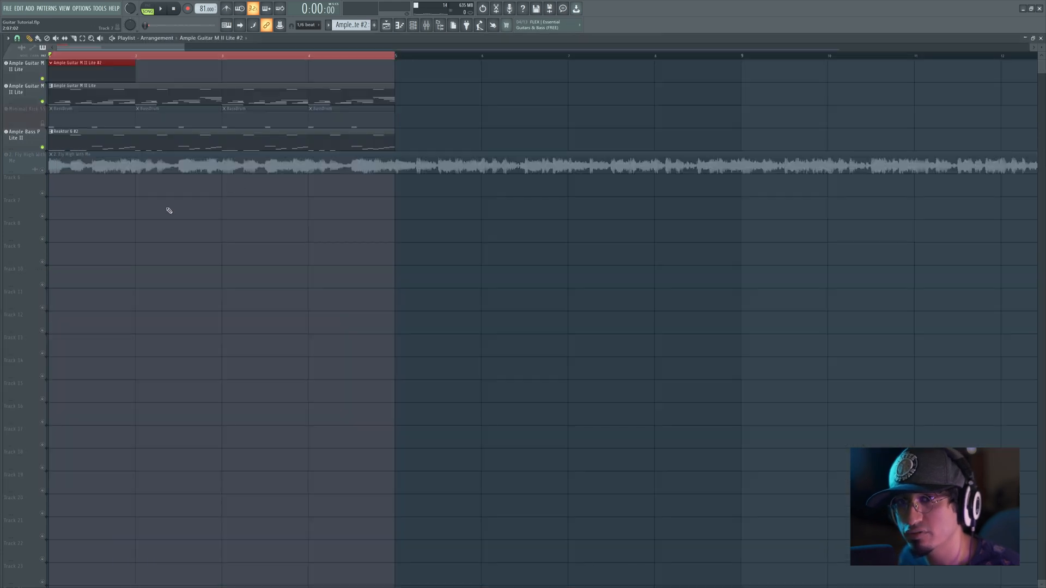
{"action": "double_click", "coordinate": [74, 72]}
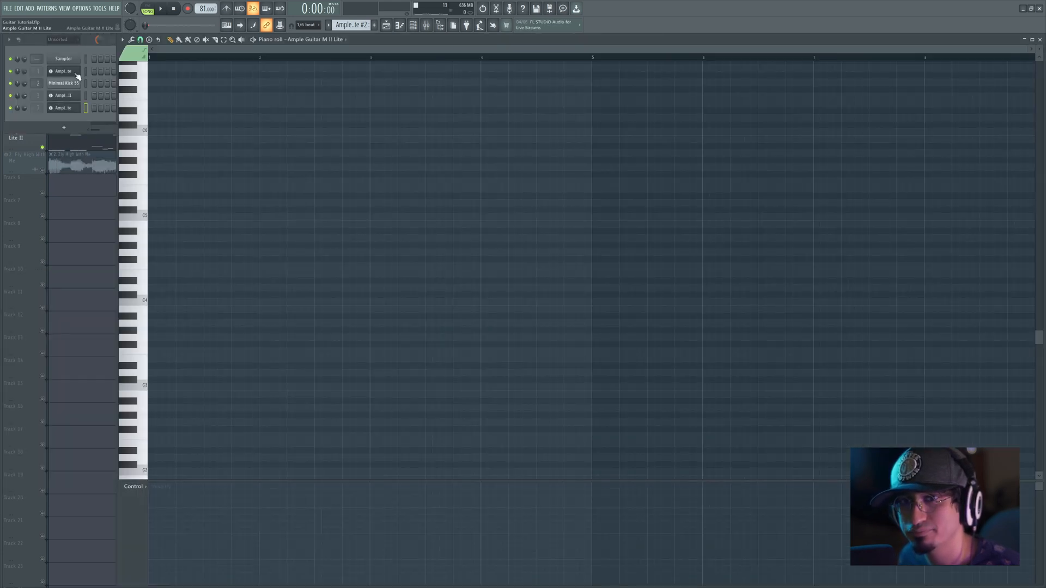
{"action": "key", "text": "space"}
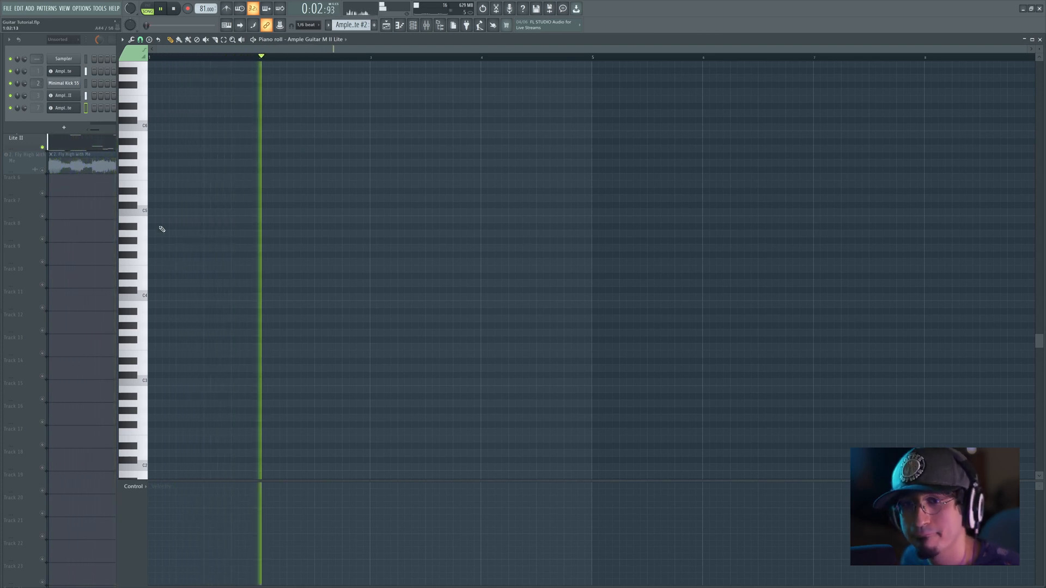
{"action": "key", "text": "space"}
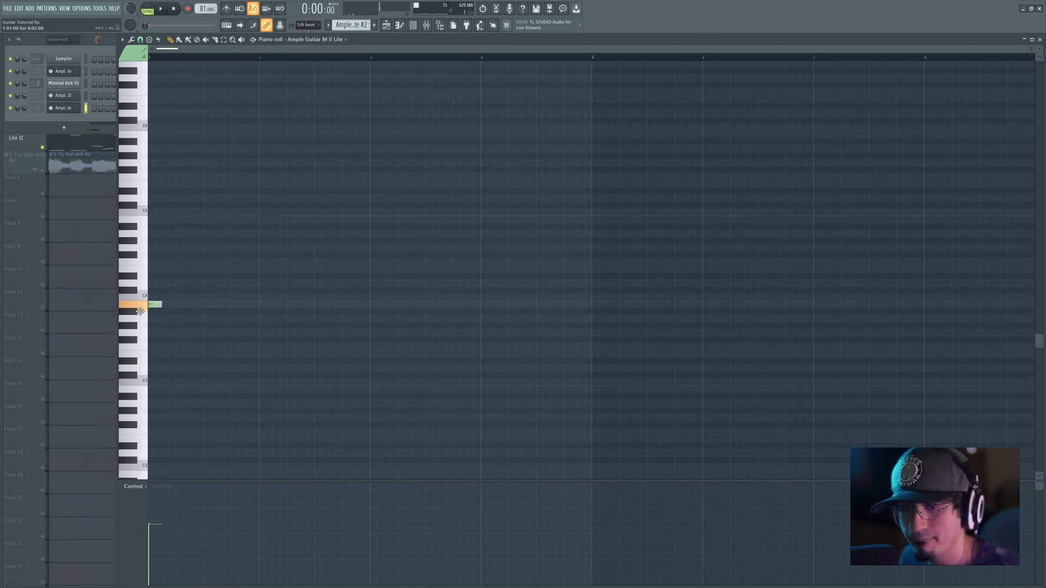
{"action": "key", "text": "space"}
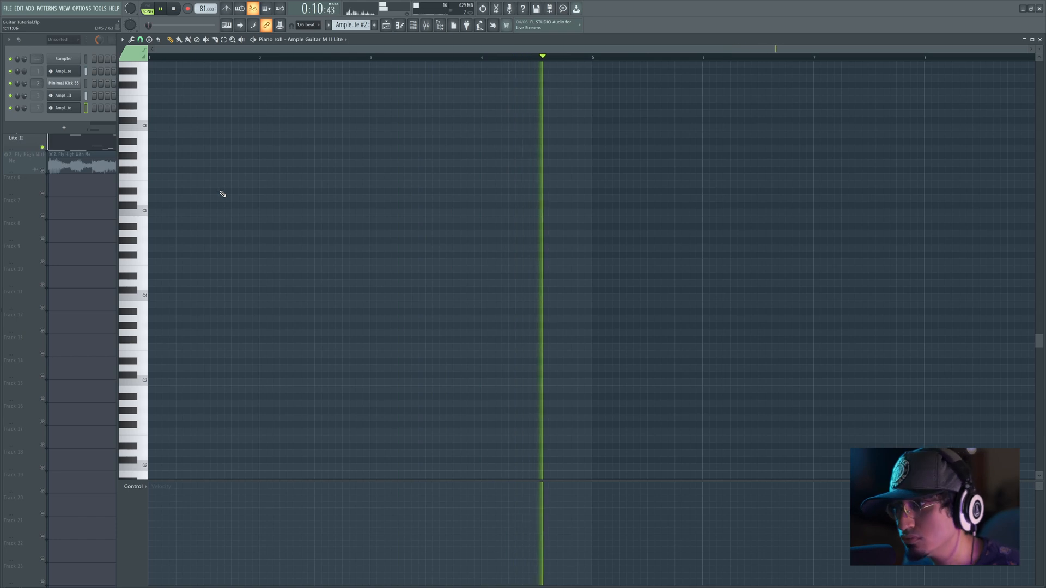
{"action": "key", "text": "space"}
{"action": "left_click", "coordinate": [206, 177]}
{"action": "right_click", "coordinate": [206, 178]}
{"action": "key", "text": "space"}
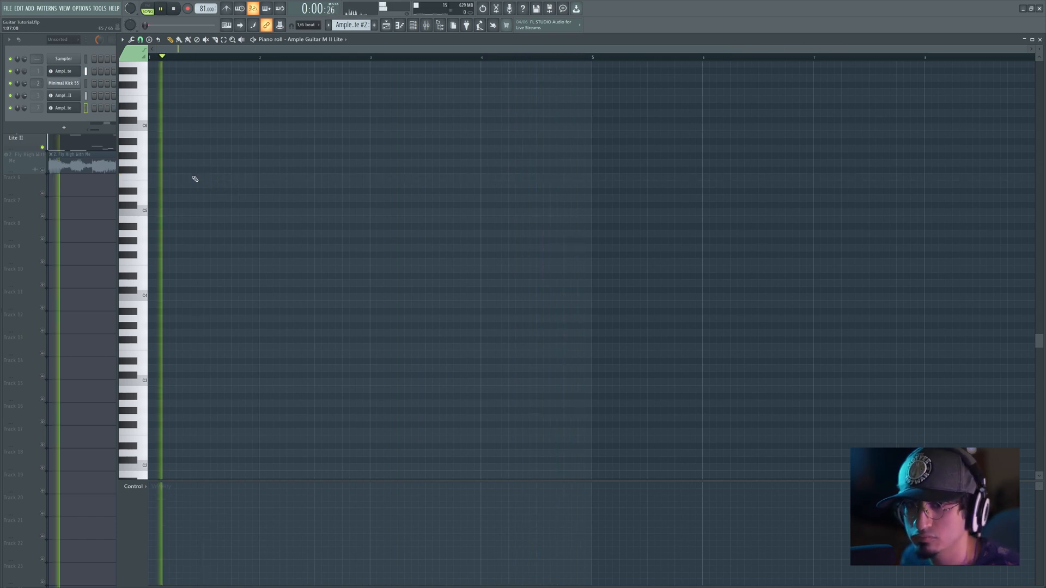
{"action": "key", "text": "space"}
Step: Draw three short descending notes, B4, A4 and G4, near the end of bar one and play the arrangement
{"action": "left_click_drag", "start_coordinate": [233, 175], "coordinate": [242, 227]}
{"action": "left_click", "coordinate": [252, 234]}
{"action": "left_click_drag", "start_coordinate": [253, 241], "coordinate": [260, 251]}
{"action": "left_click_drag", "start_coordinate": [238, 195], "coordinate": [262, 233]}
{"action": "left_click", "coordinate": [231, 160], "text": "ctrl"}
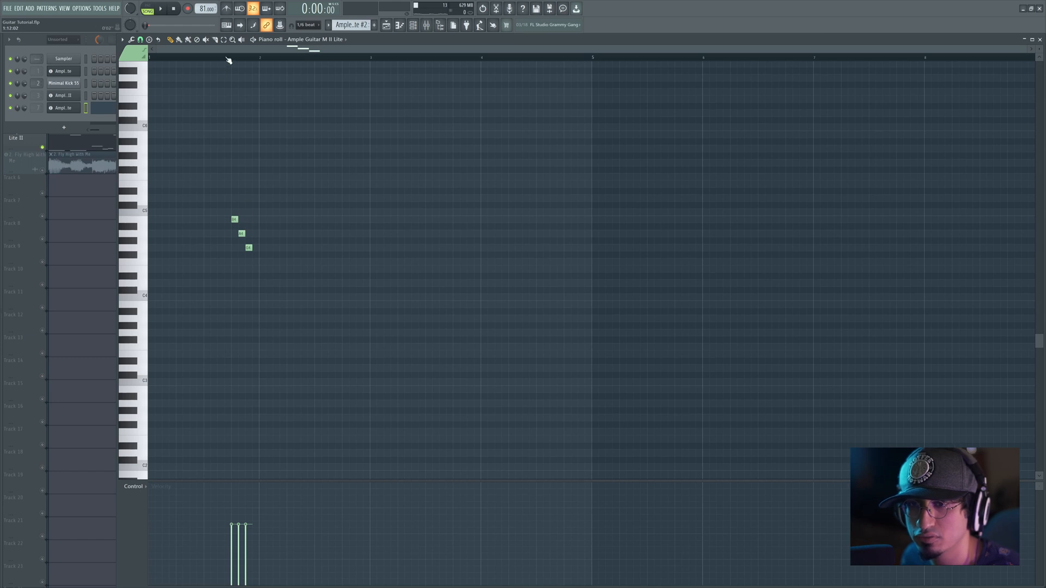
{"action": "scroll", "coordinate": [228, 60], "scroll_direction": "up", "scroll_amount": 4}
{"action": "key", "text": "space"}
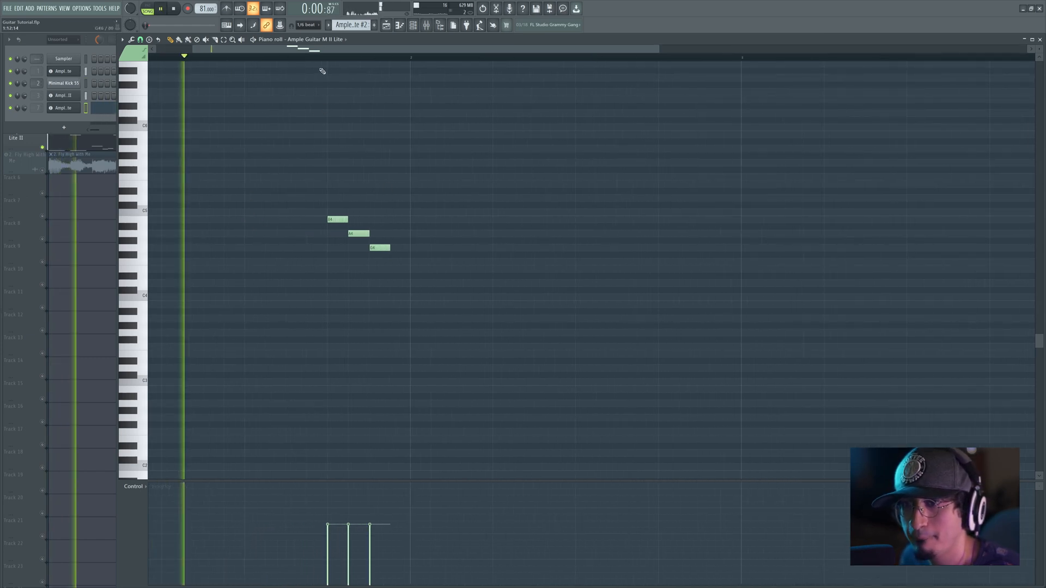
{"action": "key", "text": "space"}
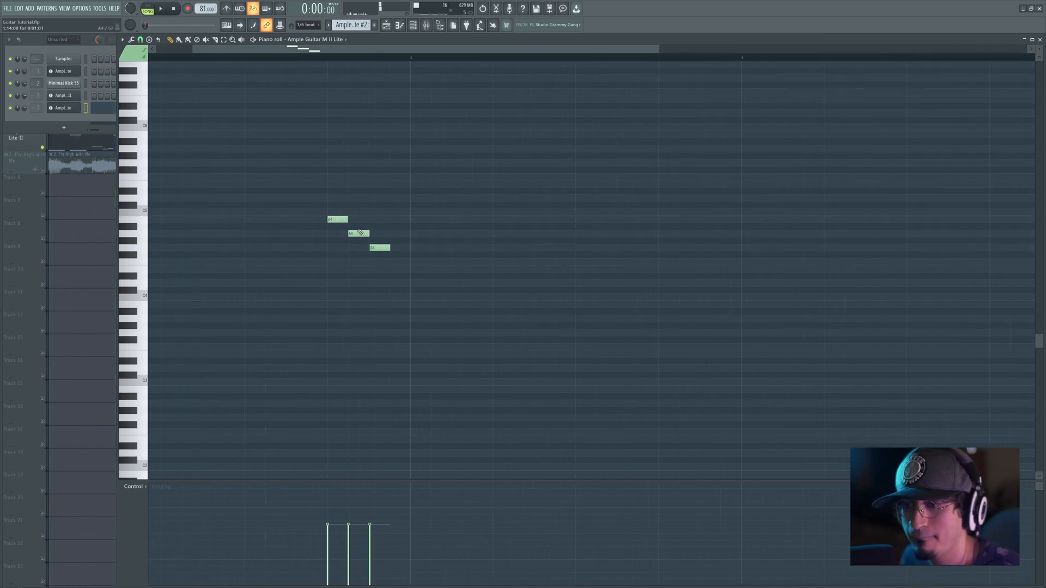
Step: Move the second note to C#5 and the third to D5, add descending C#5 and B4 notes after them, and play the phrase
{"action": "left_click_drag", "start_coordinate": [357, 234], "coordinate": [357, 205]}
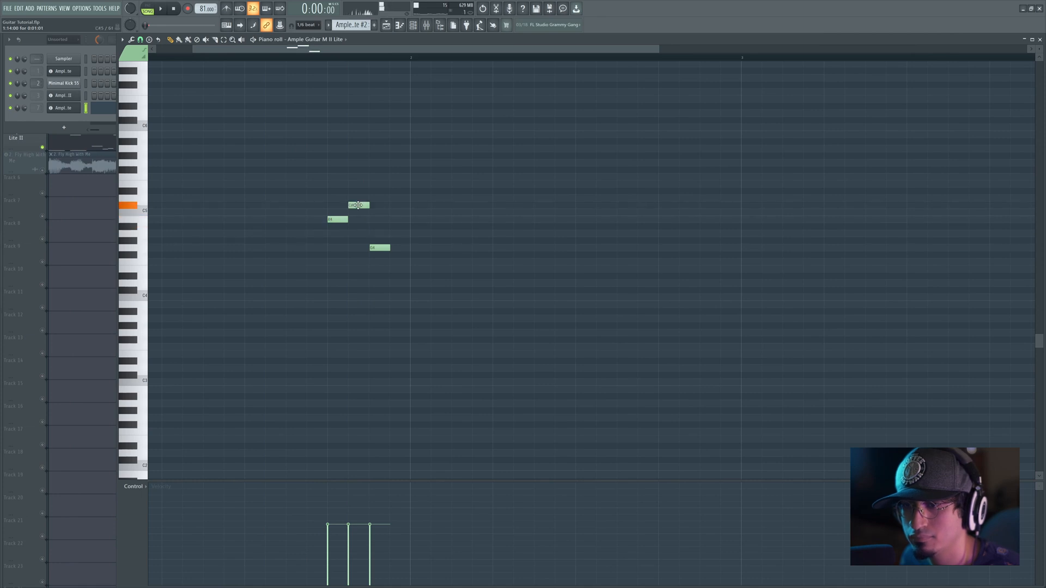
{"action": "left_click_drag", "start_coordinate": [376, 245], "coordinate": [422, 219]}
{"action": "left_click", "coordinate": [389, 213]}
{"action": "key", "text": "space"}
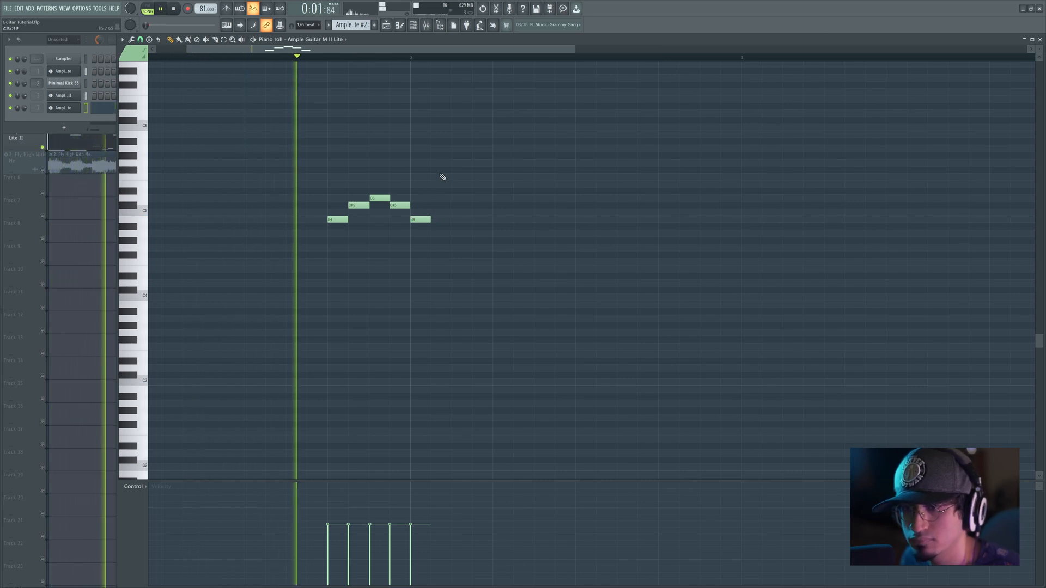
Step: Shift the five-note phrase one step earlier and extend its final B4 into the last beat of bar two, playing the phrase
{"action": "key", "text": "space"}
{"action": "left_click_drag", "start_coordinate": [301, 178], "coordinate": [474, 260]}
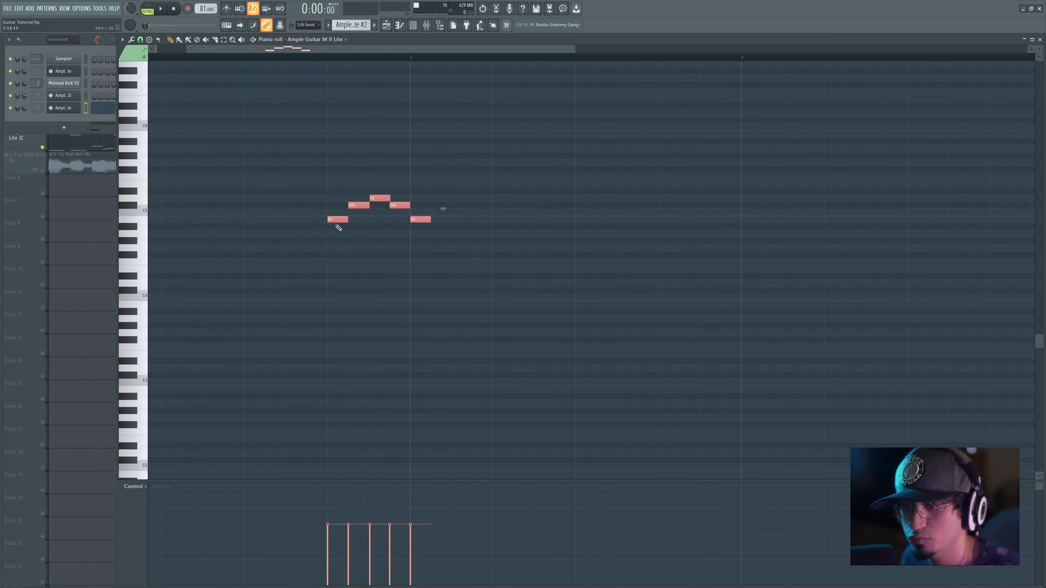
{"action": "left_click_drag", "start_coordinate": [336, 220], "coordinate": [315, 220]}
{"action": "key", "text": "space"}
{"action": "left_click", "coordinate": [407, 117]}
{"action": "key", "text": "space"}
{"action": "left_click_drag", "start_coordinate": [408, 220], "coordinate": [662, 219]}
Step: Duplicate the whole phrase after the original and shift the copy one step earlier so it starts exactly one bar after the first
{"action": "left_click_drag", "start_coordinate": [283, 179], "coordinate": [556, 265]}
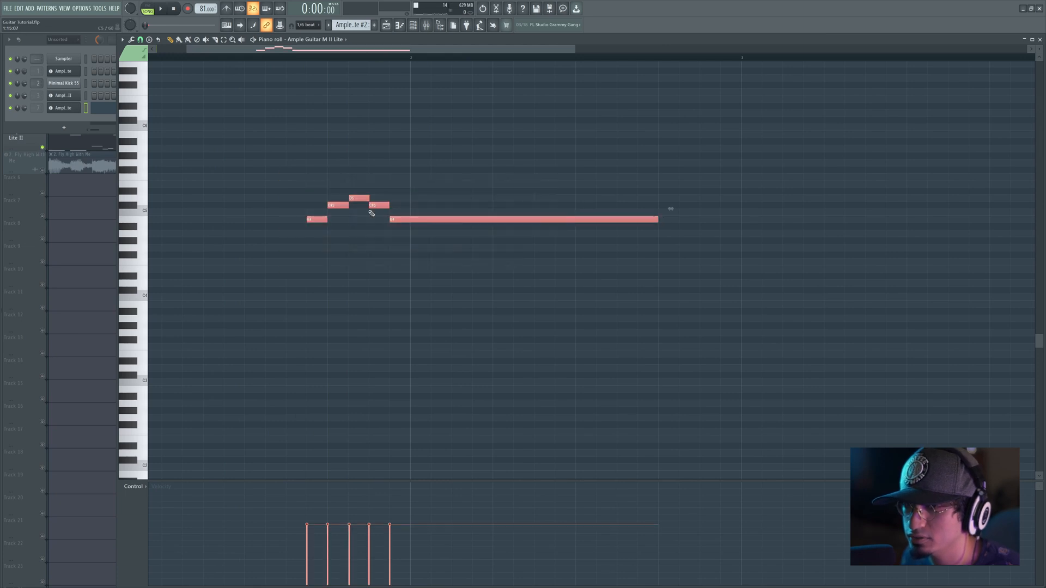
{"action": "left_click", "coordinate": [308, 220]}
{"action": "key", "text": "ctrl+a"}
{"action": "left_click_drag", "start_coordinate": [320, 219], "coordinate": [658, 231], "text": "shift"}
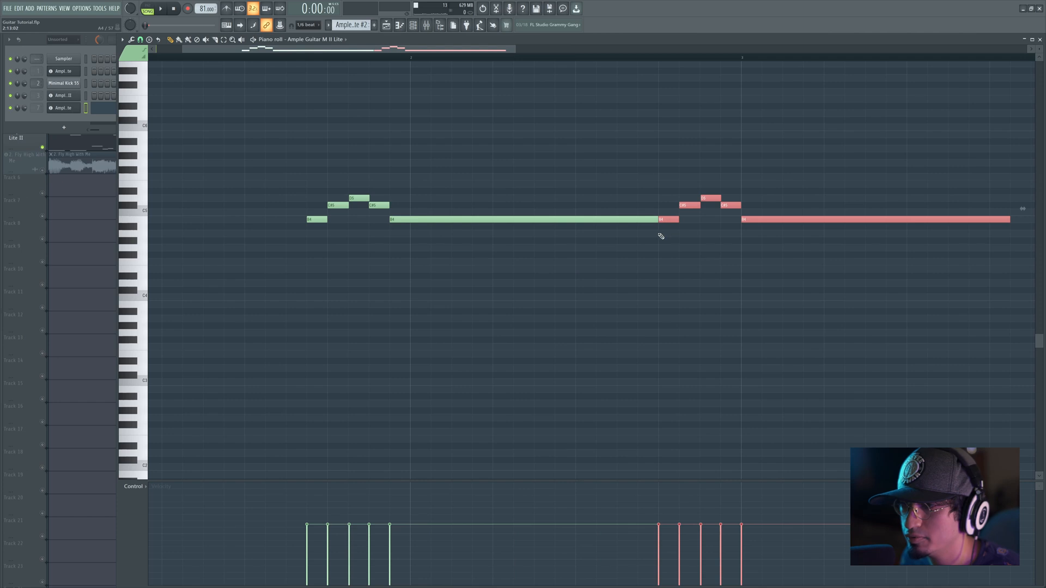
{"action": "left_click_drag", "start_coordinate": [656, 220], "coordinate": [644, 220]}
{"action": "left_click_drag", "start_coordinate": [660, 181], "coordinate": [806, 220], "text": "ctrl"}
{"action": "left_click", "coordinate": [716, 170]}
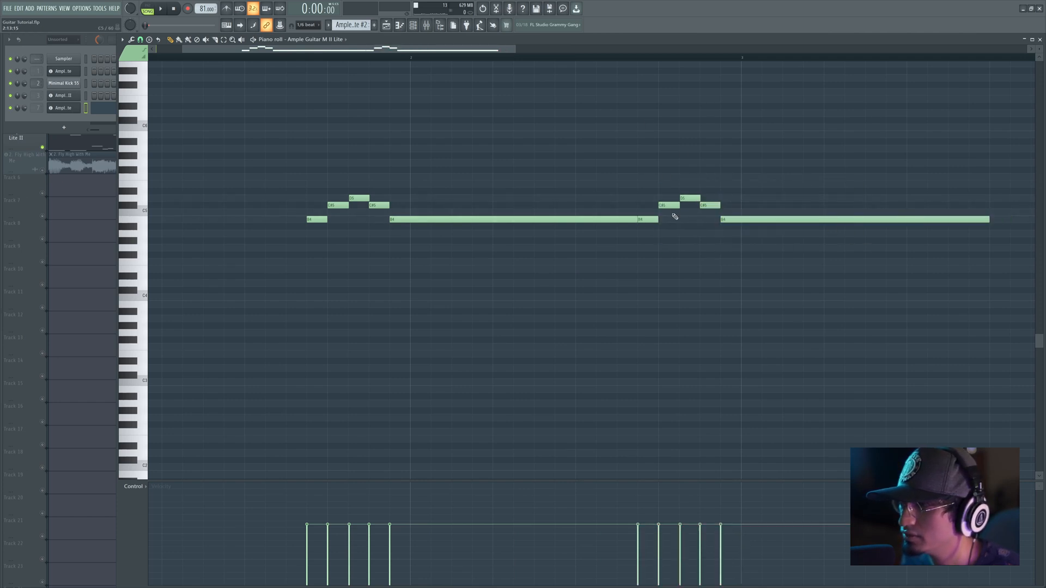
Step: Repitch the second phrase's four short notes to C#5, B4, A4 and A#4, and play the melody
{"action": "left_click_drag", "start_coordinate": [663, 205], "coordinate": [703, 226]}
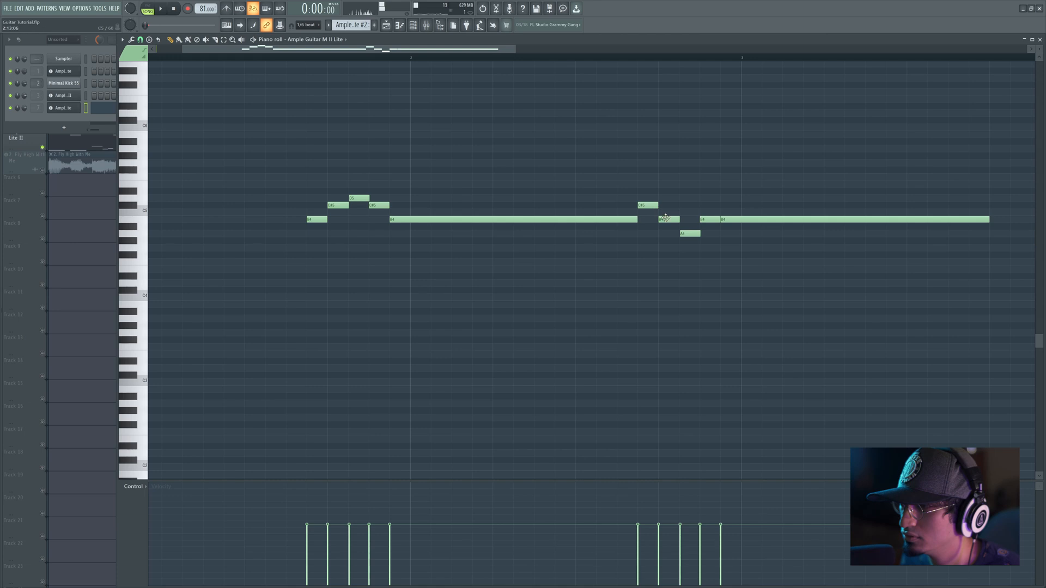
{"action": "left_click", "coordinate": [681, 233]}
{"action": "left_click_drag", "start_coordinate": [704, 219], "coordinate": [704, 228]}
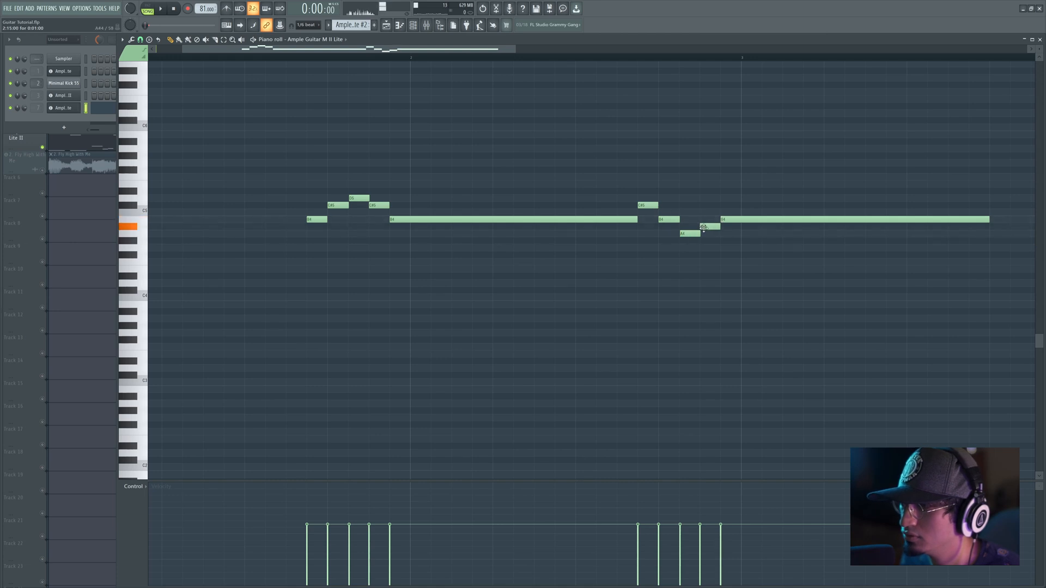
{"action": "key", "text": "space"}
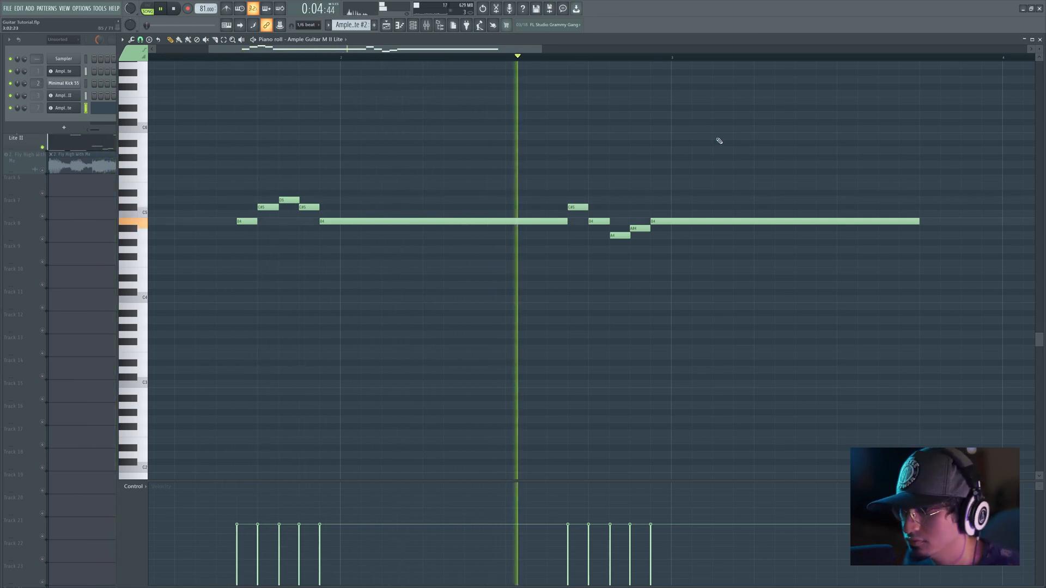
{"action": "key", "text": "space"}
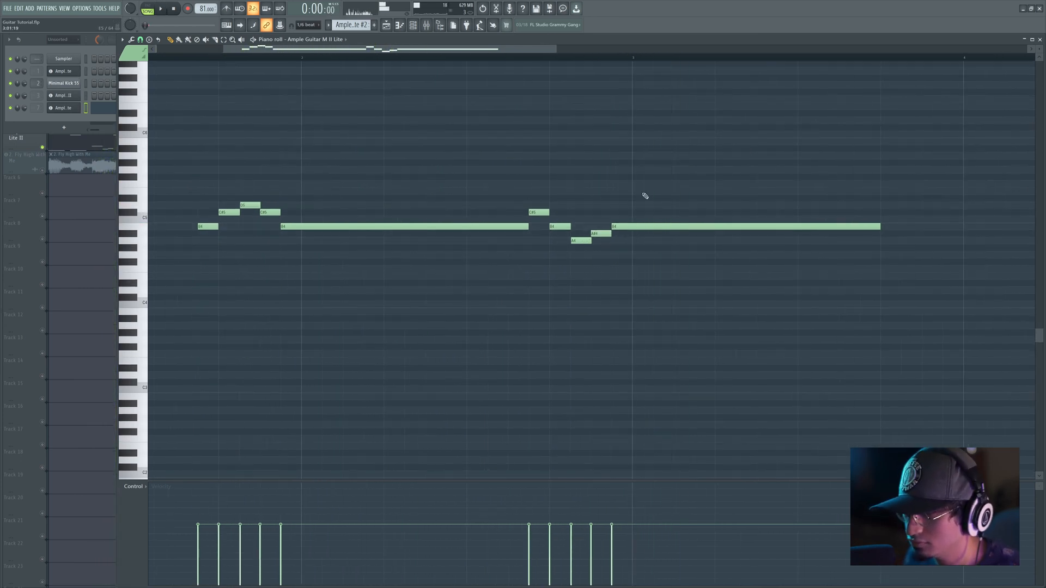
Step: Delete the A#4 from the second phrase and lengthen the A4 up to the long B4, playing the result
{"action": "key", "text": "space"}
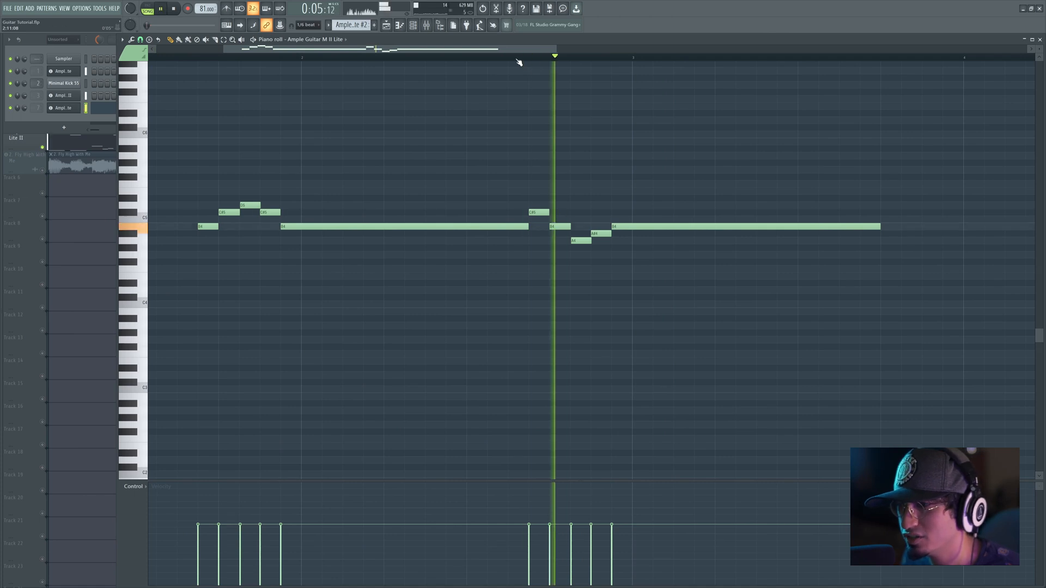
{"action": "key", "text": "space"}
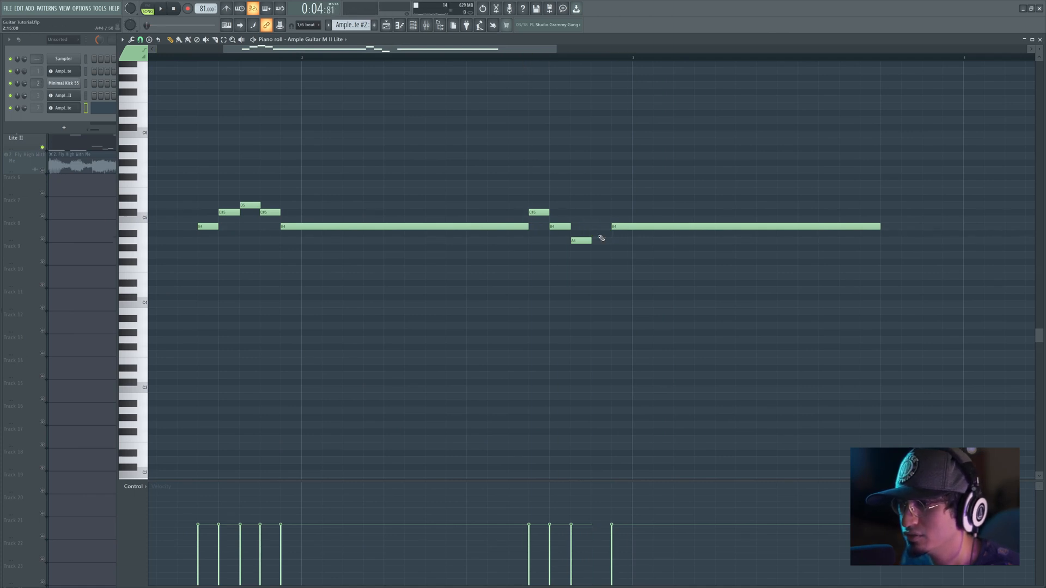
{"action": "key", "text": "space"}
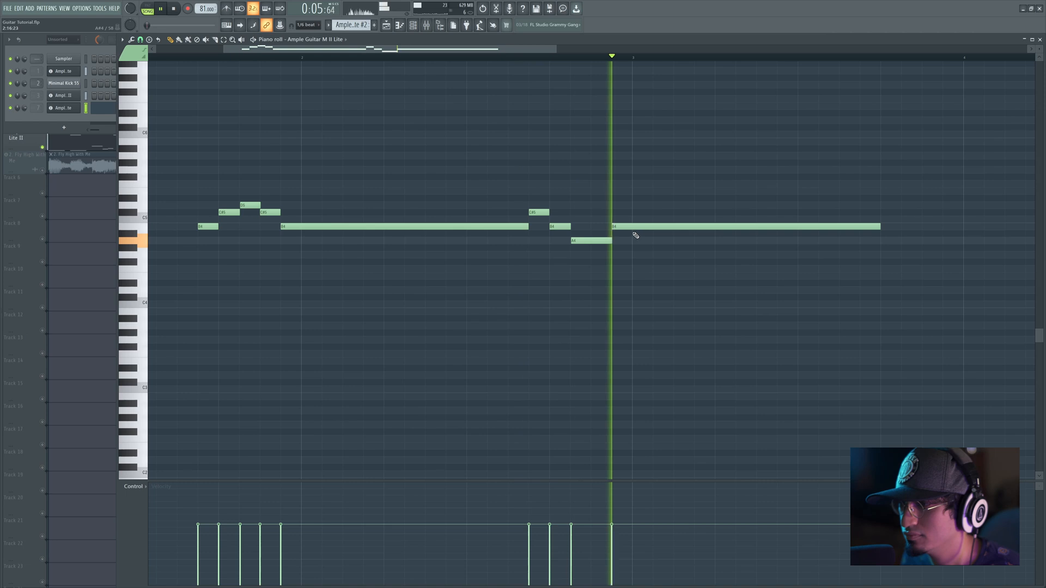
{"action": "key", "text": "space"}
{"action": "left_click", "coordinate": [638, 228]}
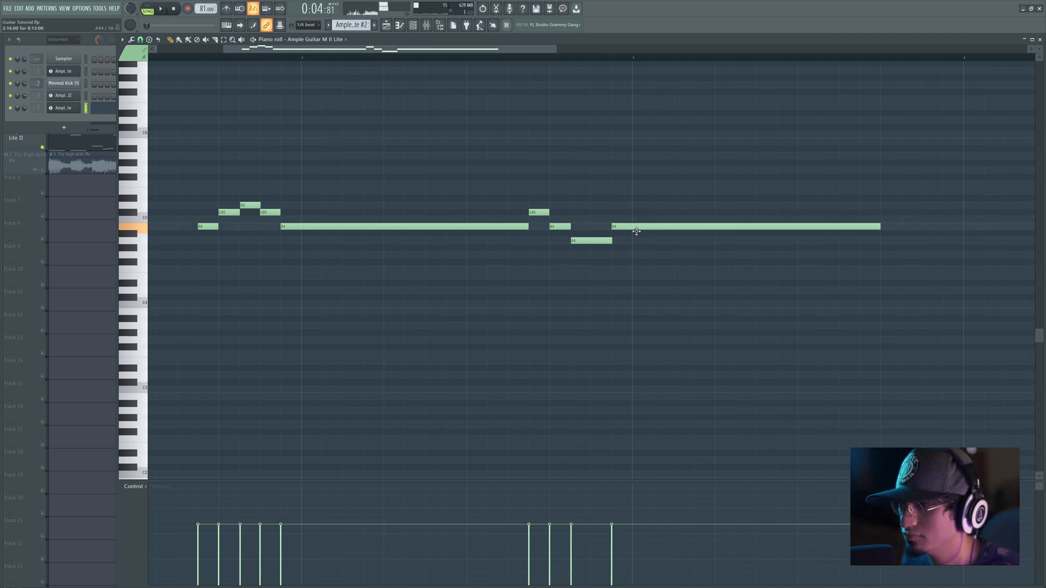
Step: Quantize the notes of both phrases and shorten the second phrase's A4 to one step
{"action": "left_click_drag", "start_coordinate": [525, 187], "coordinate": [681, 270]}
{"action": "left_click_drag", "start_coordinate": [210, 153], "coordinate": [738, 306]}
{"action": "key", "text": "ctrl+q"}
{"action": "left_click", "coordinate": [611, 266], "text": "ctrl"}
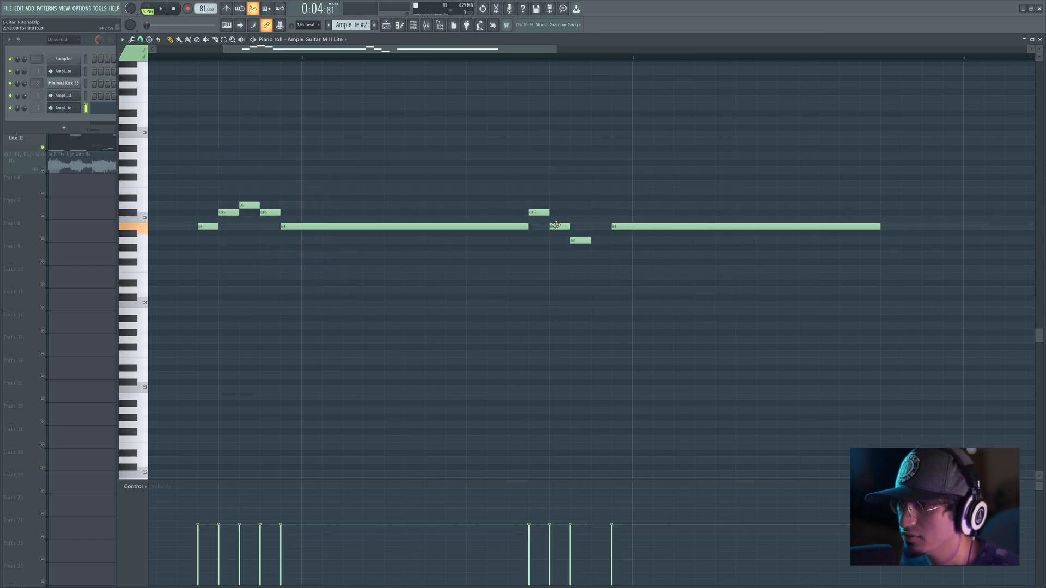
Step: Add a one-step G4 after the second phrase's A4 and play the descending run
{"action": "left_click", "coordinate": [592, 255]}
{"action": "left_click", "coordinate": [633, 220]}
{"action": "right_click", "coordinate": [634, 219]}
{"action": "key", "text": "space"}
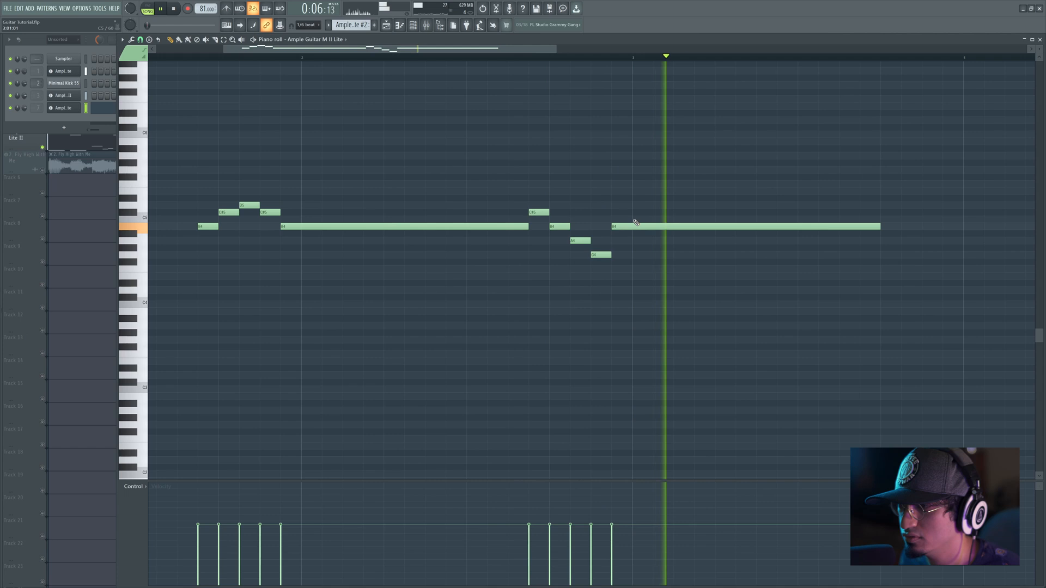
{"action": "key", "text": "space"}
Step: Mute the original guitar's playlist track and return to the second guitar's piano roll during playback
{"action": "left_click_drag", "start_coordinate": [239, 228], "coordinate": [377, 227]}
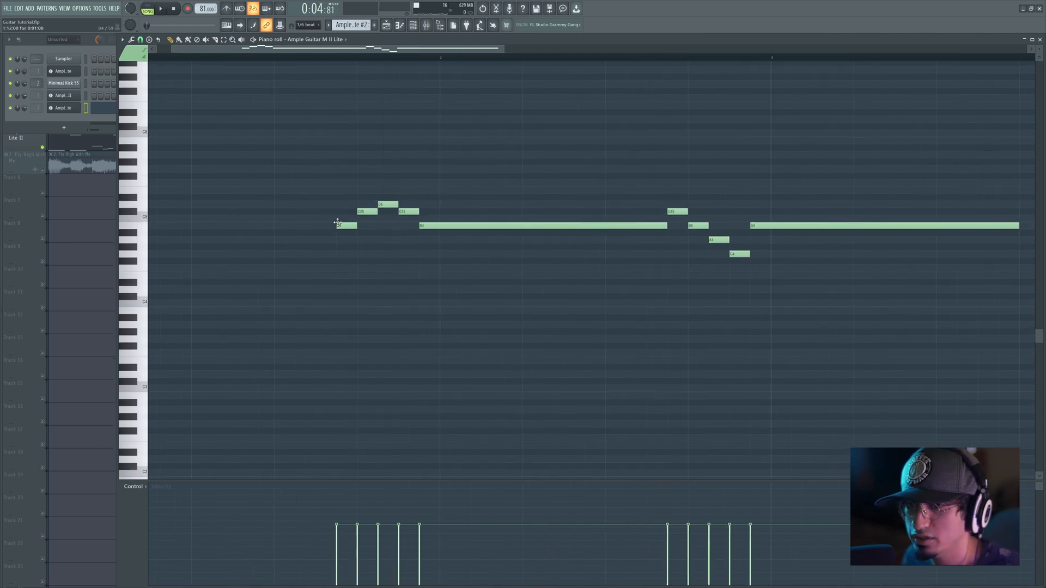
{"action": "key", "text": "F5"}
{"action": "left_click", "coordinate": [43, 80], "text": "ctrl"}
{"action": "key", "text": "space"}
{"action": "left_click", "coordinate": [56, 57]}
{"action": "key", "text": "F7"}
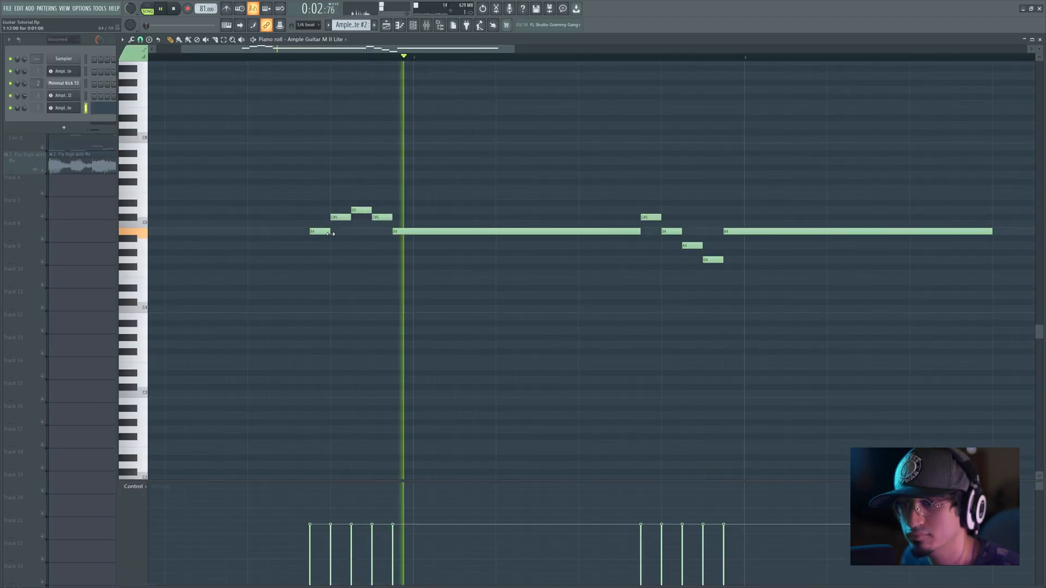
Step: Lengthen the first phrase's opening B4 to four steps and play it under the short notes
{"action": "key", "text": "space"}
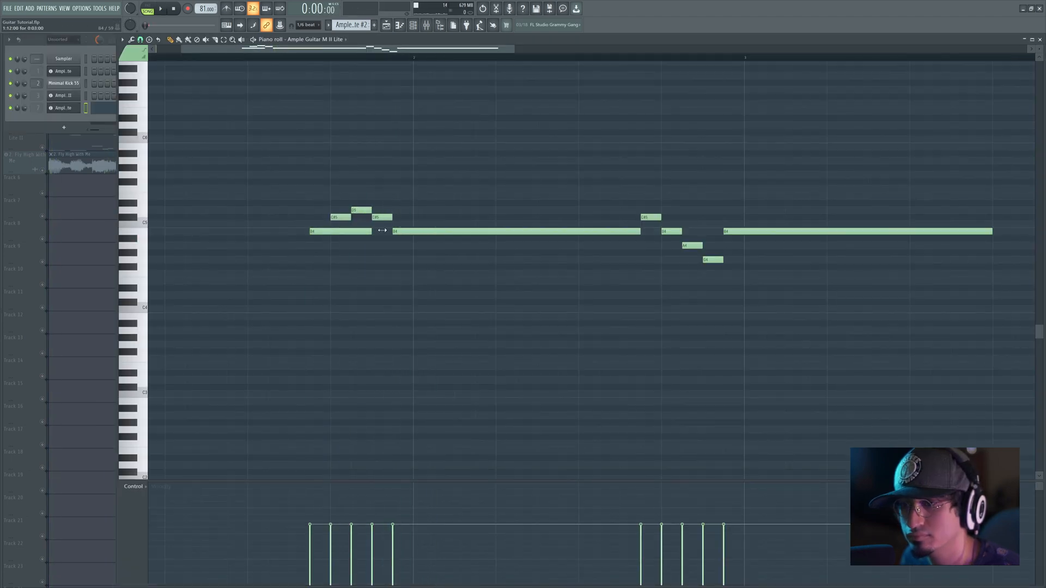
{"action": "key", "text": "space"}
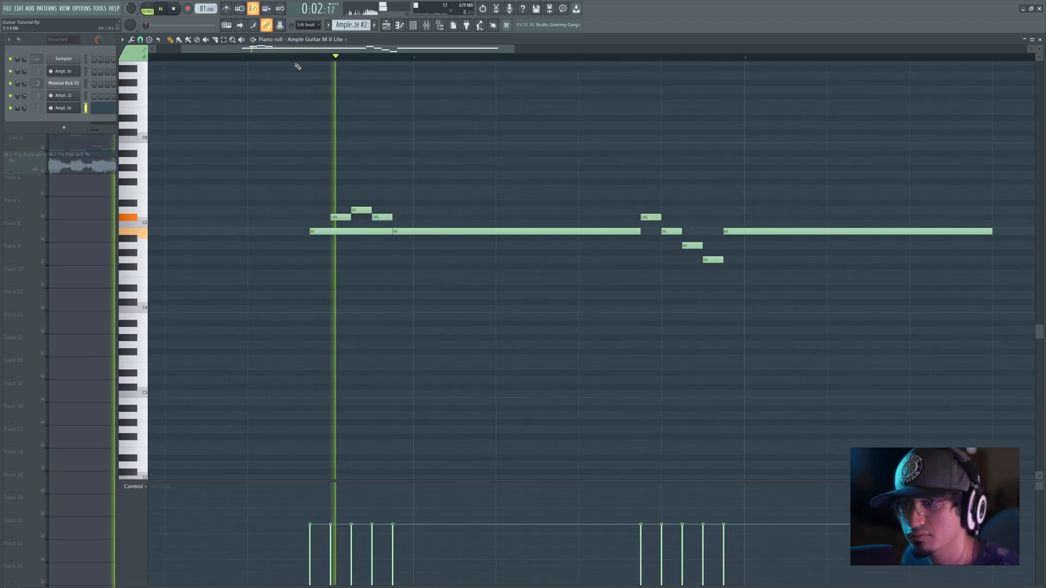
{"action": "key", "text": "space"}
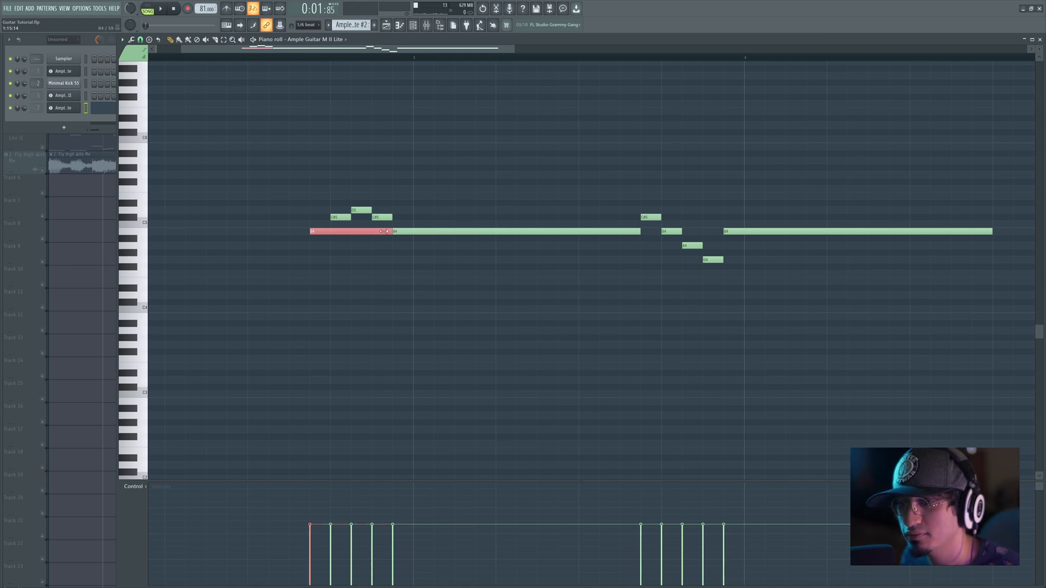
{"action": "key", "text": "space"}
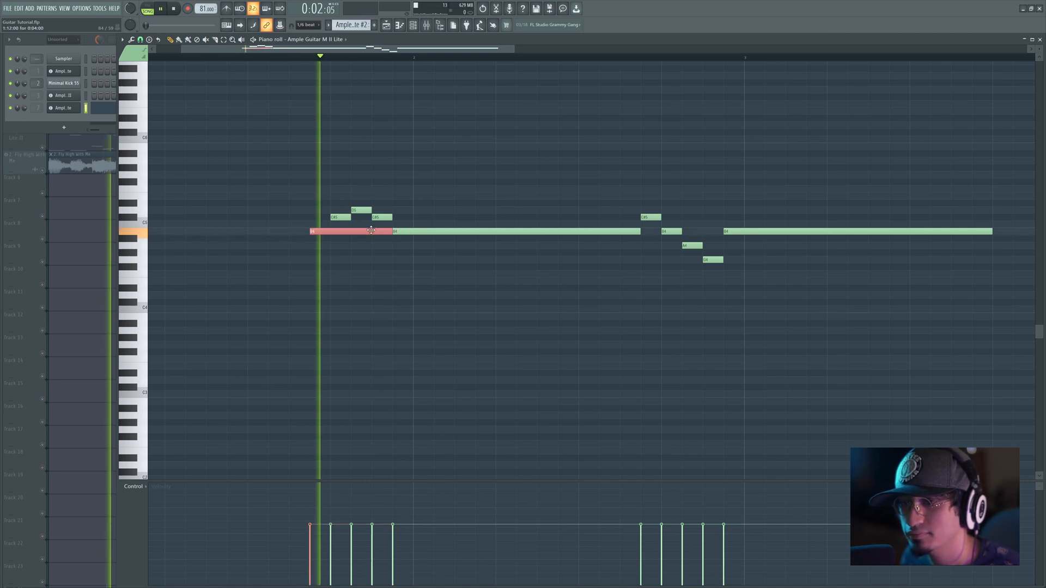
{"action": "key", "text": "space"}
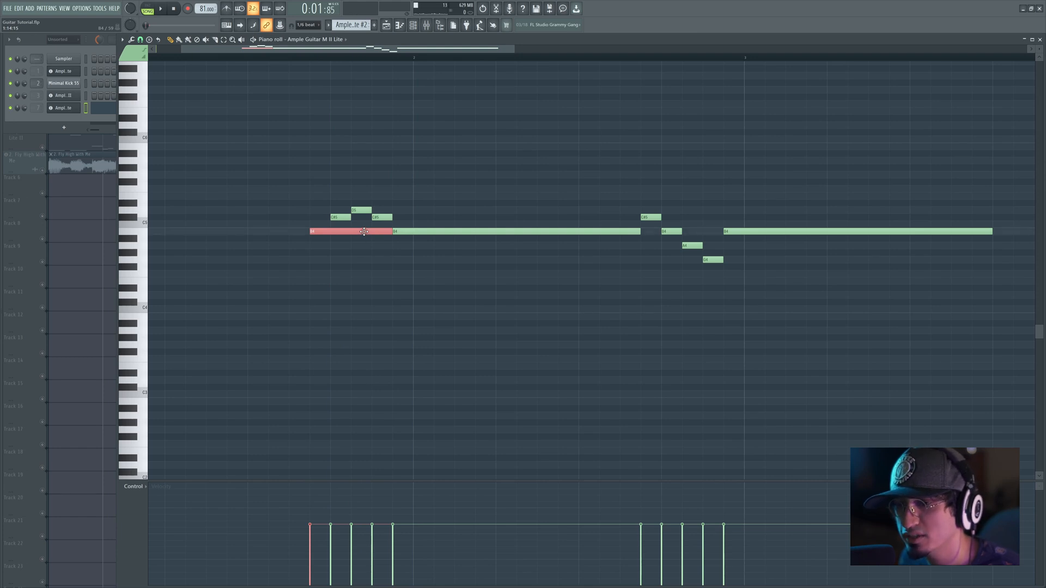
Step: Try A4, G4 and F#4 as the pitch of the first phrase's lengthened opening note, playing the phrase
{"action": "left_click_drag", "start_coordinate": [364, 240], "coordinate": [364, 254]}
{"action": "left_click", "coordinate": [366, 274]}
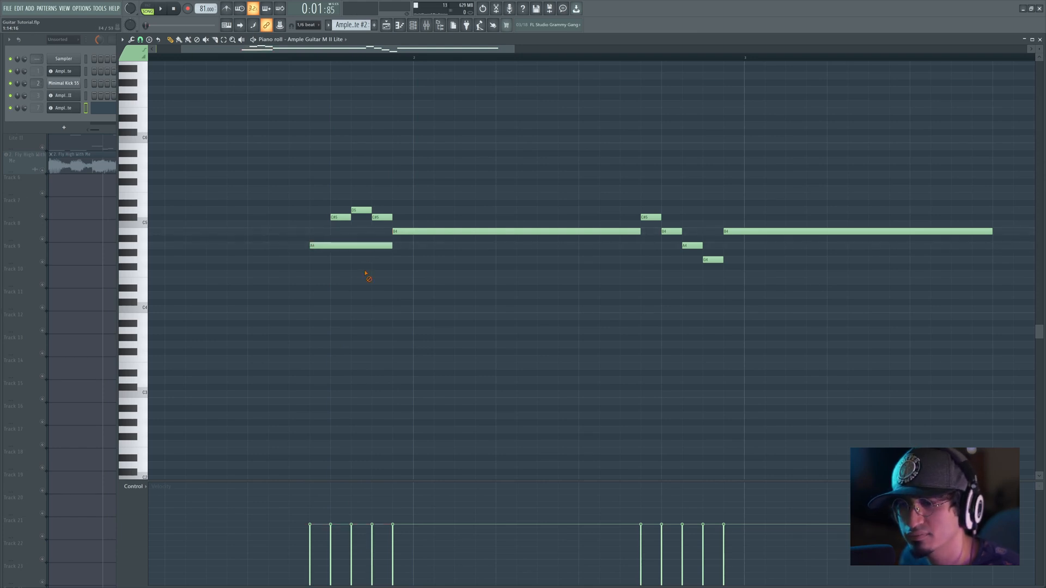
{"action": "left_click_drag", "start_coordinate": [362, 248], "coordinate": [362, 263]}
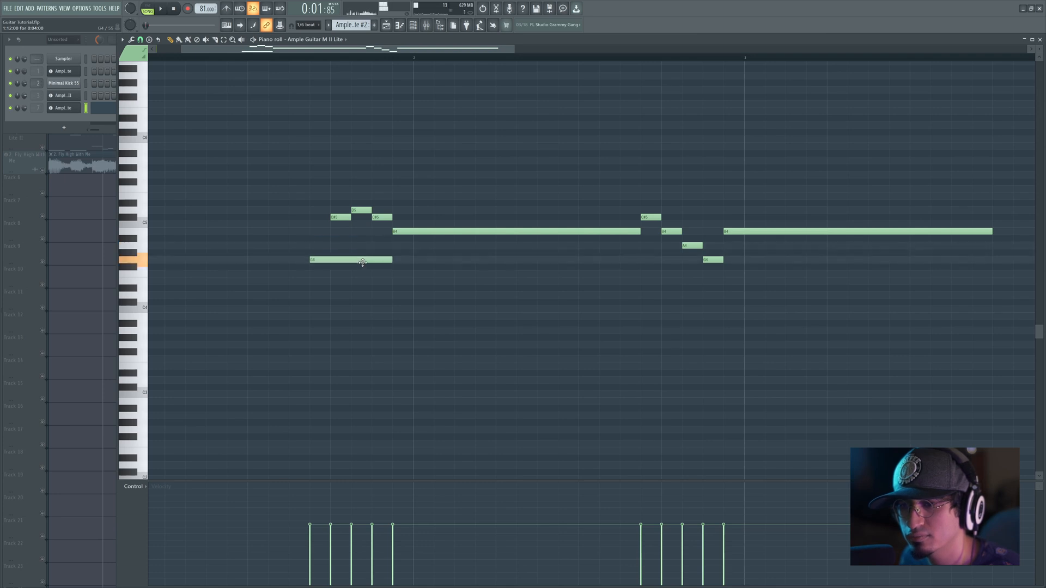
{"action": "key", "text": "space"}
{"action": "key", "text": "space"}
{"action": "left_click_drag", "start_coordinate": [362, 263], "coordinate": [361, 273]}
{"action": "key", "text": "space"}
Step: Replace the opening F#4 with an E4 held from the phrase's start to the beginning of bar two, and play it repeatedly
{"action": "key", "text": "space"}
{"action": "left_click", "coordinate": [360, 279]}
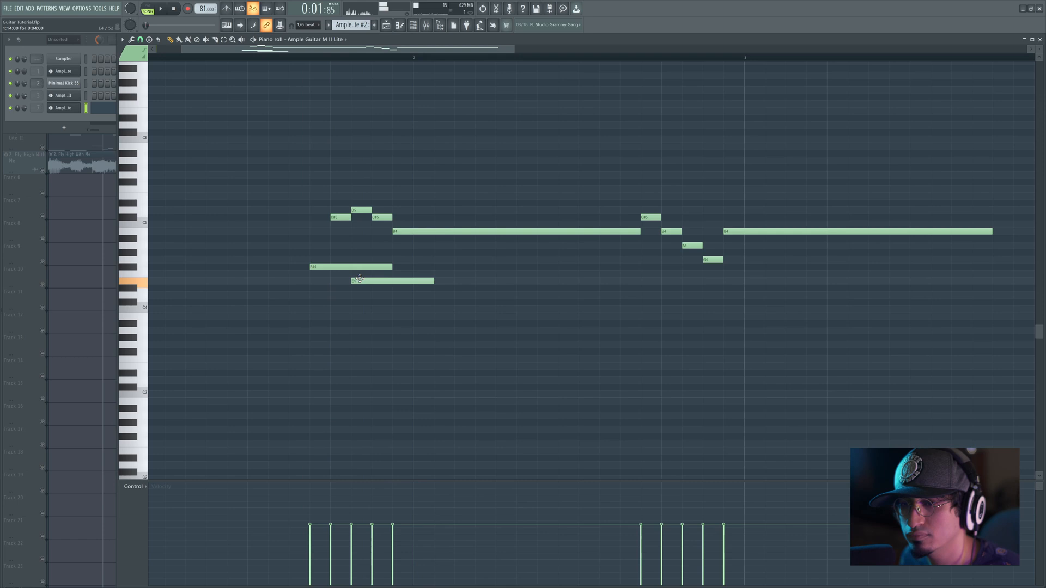
{"action": "right_click", "coordinate": [370, 270]}
{"action": "left_click_drag", "start_coordinate": [373, 284], "coordinate": [417, 281]}
{"action": "key", "text": "space"}
{"action": "key", "text": "space"}
{"action": "key", "text": "space"}
{"action": "key", "text": "space"}
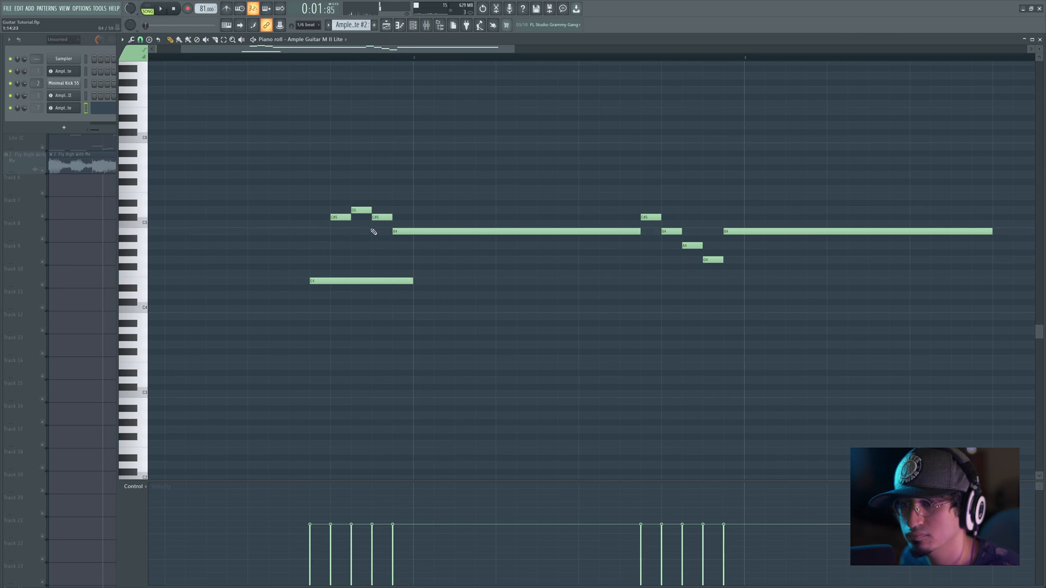
Step: Extend the first phrase's second C#5 to the start of bar two and play through both phrases
{"action": "key", "text": "space"}
{"action": "left_click_drag", "start_coordinate": [392, 218], "coordinate": [413, 218]}
{"action": "key", "text": "space"}
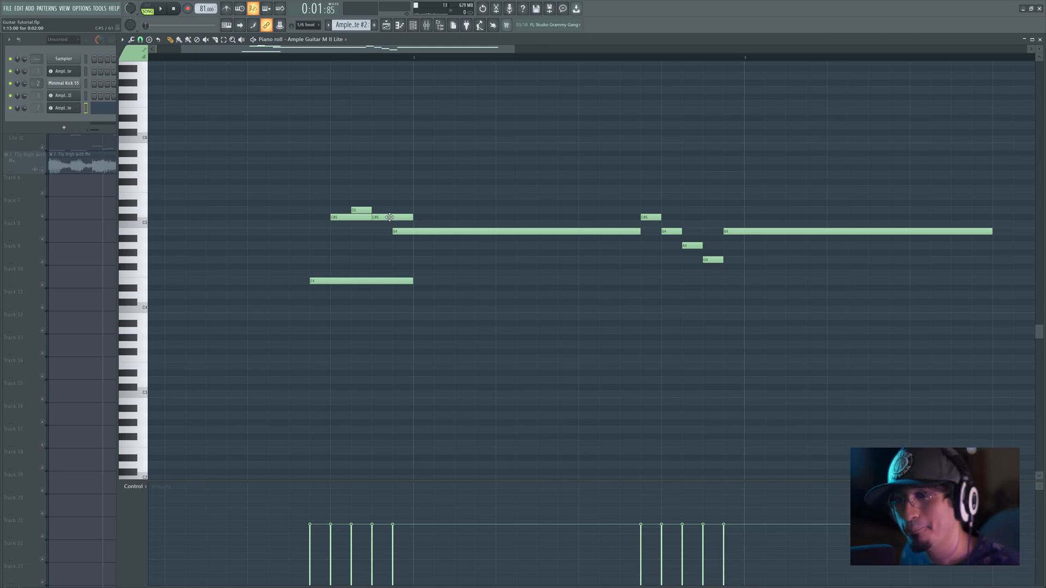
{"action": "key", "text": "space"}
{"action": "key", "text": "space"}
{"action": "key", "text": "space"}
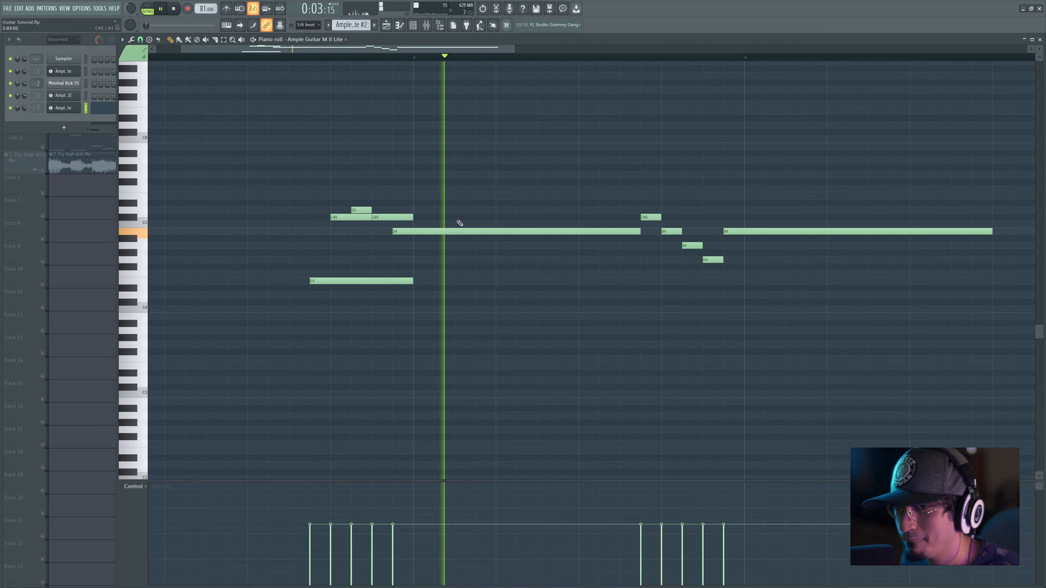
{"action": "left_click_drag", "start_coordinate": [549, 214], "coordinate": [461, 218]}
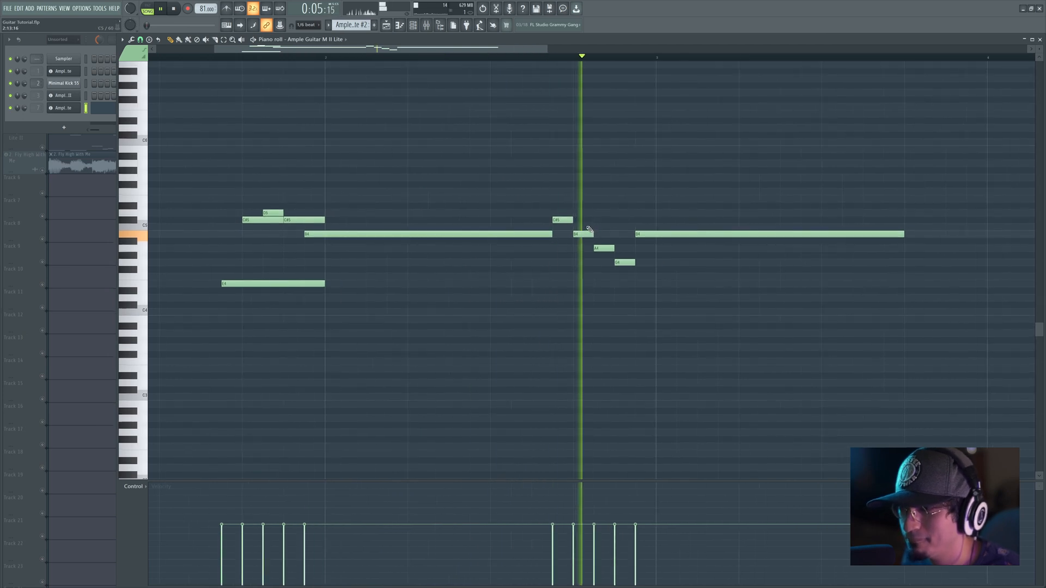
{"action": "key", "text": "space"}
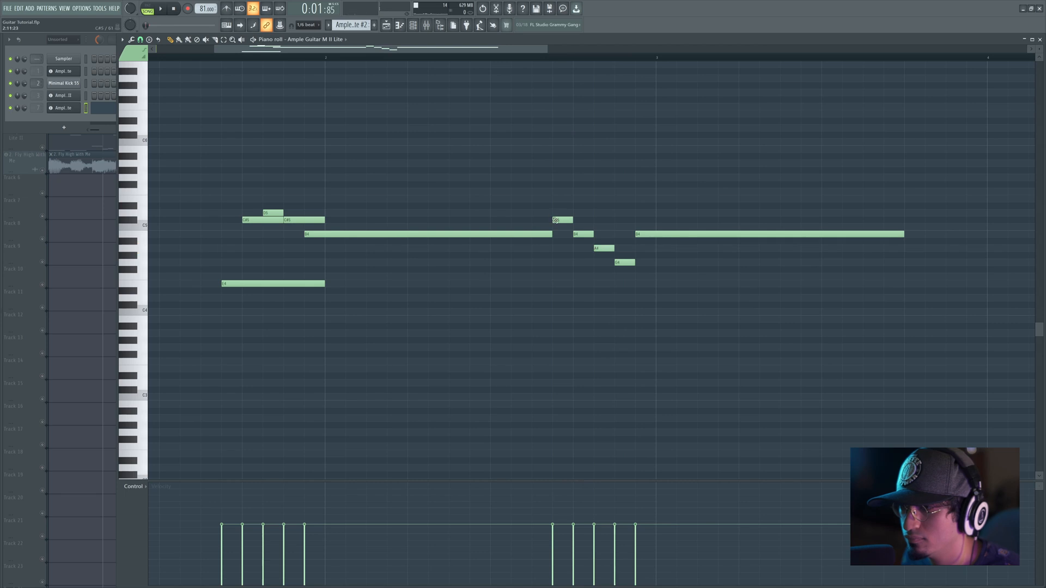
Step: Lower the second phrase's opening C#5 to E4, extend it to the start of bar three, and play the phrase
{"action": "left_click_drag", "start_coordinate": [563, 220], "coordinate": [563, 286]}
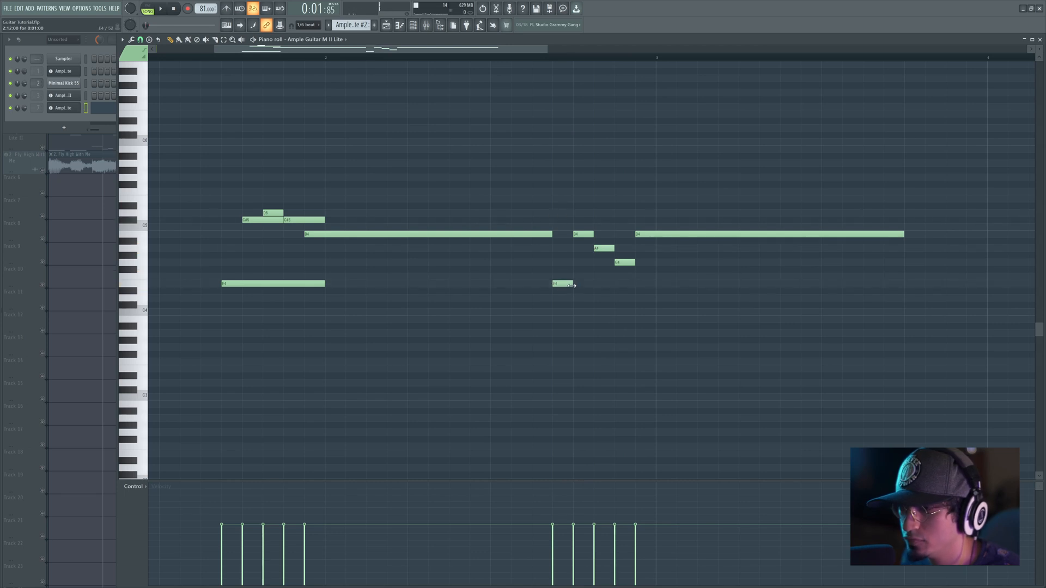
{"action": "key", "text": "space"}
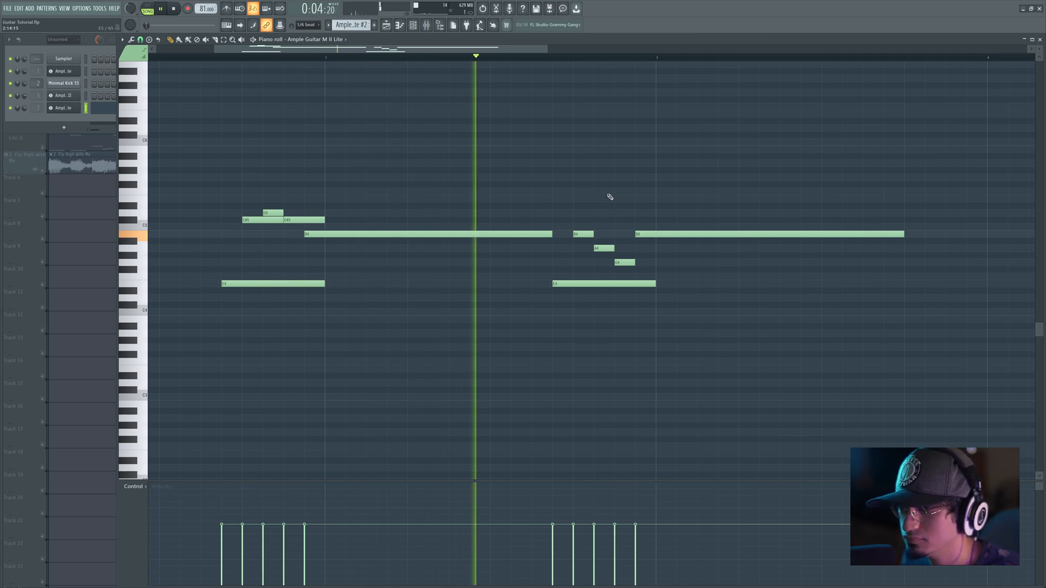
{"action": "key", "text": "space"}
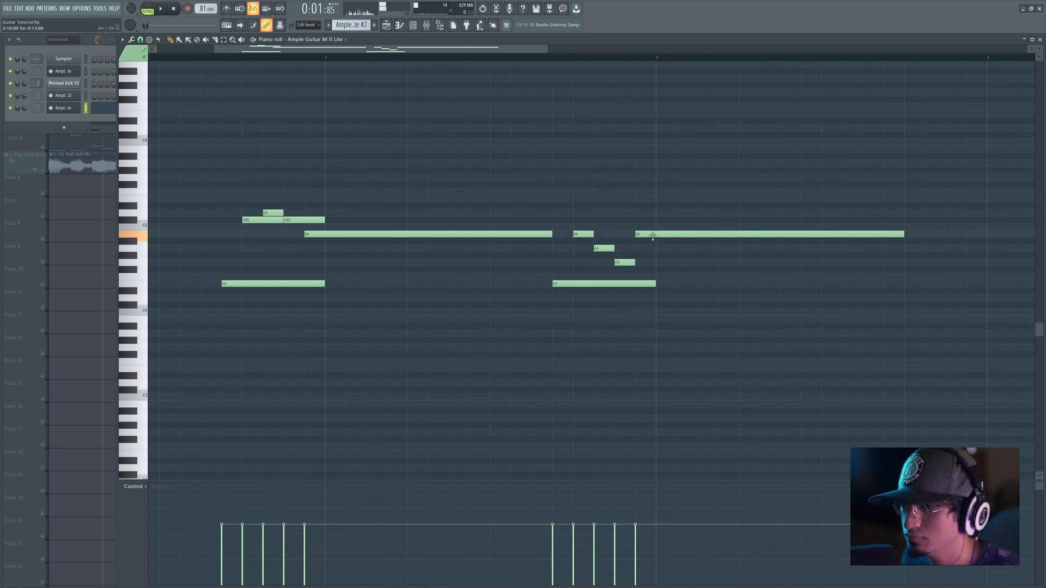
{"action": "key", "text": "space"}
Step: Rearrange the second phrase's three short notes to ascend G4, A4, B4 and lower its final long note to E4
{"action": "key", "text": "space"}
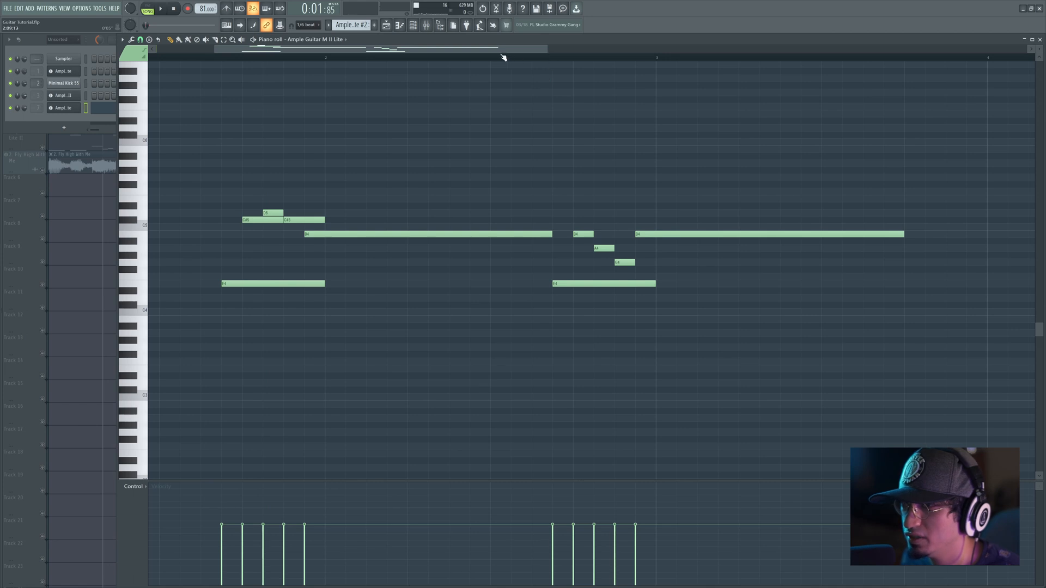
{"action": "key", "text": "space"}
{"action": "key", "text": "space"}
{"action": "key", "text": "space"}
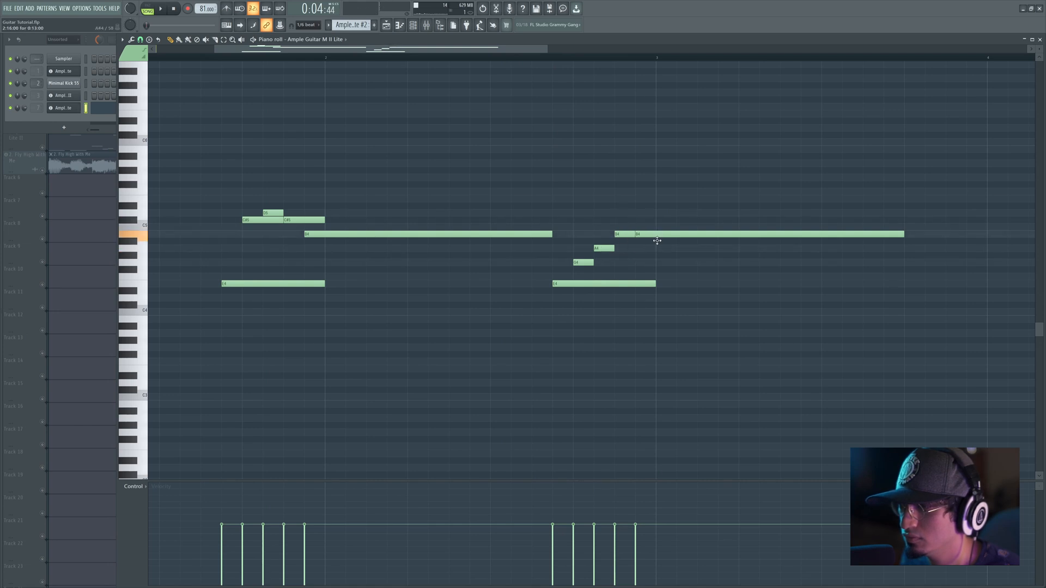
{"action": "left_click_drag", "start_coordinate": [657, 241], "coordinate": [658, 286]}
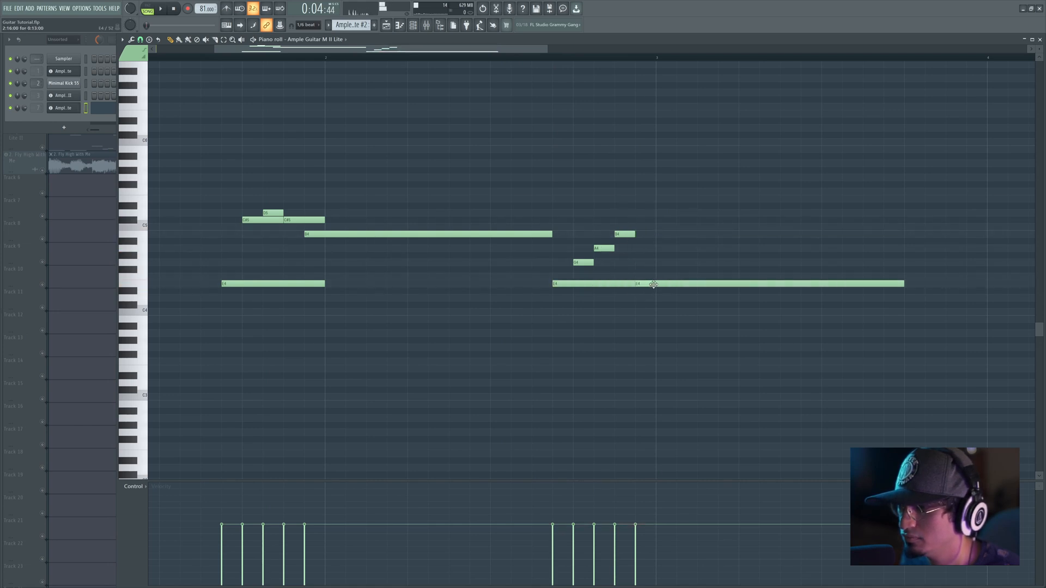
Step: Extend the second phrase's G4, A4 and B4 to the end of its long E4 and play the phrase
{"action": "key", "text": "space"}
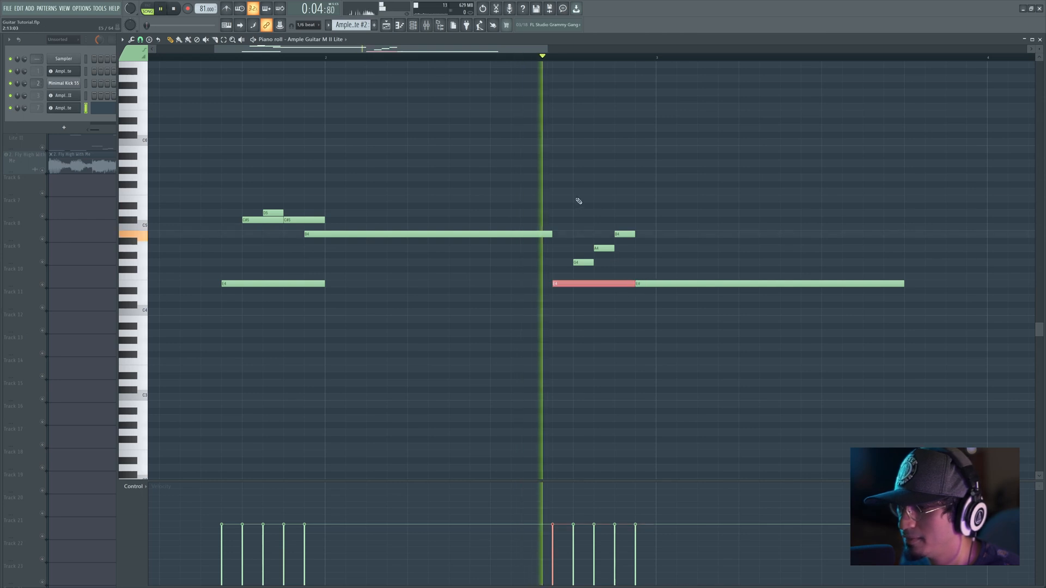
{"action": "left_click_drag", "start_coordinate": [593, 263], "coordinate": [633, 249]}
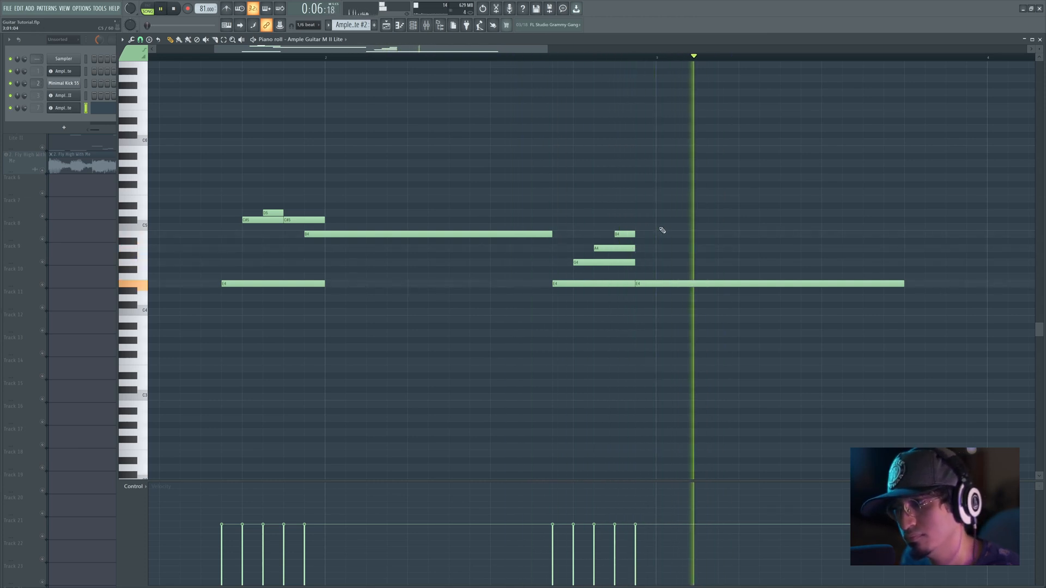
{"action": "key", "text": "space"}
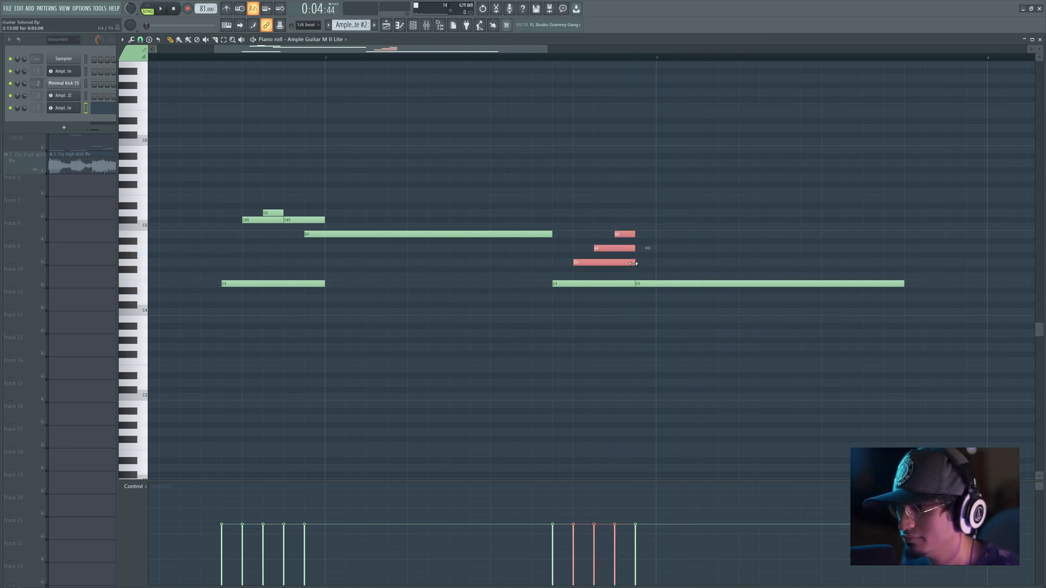
{"action": "key", "text": "space"}
{"action": "left_click", "coordinate": [703, 196], "text": "ctrl"}
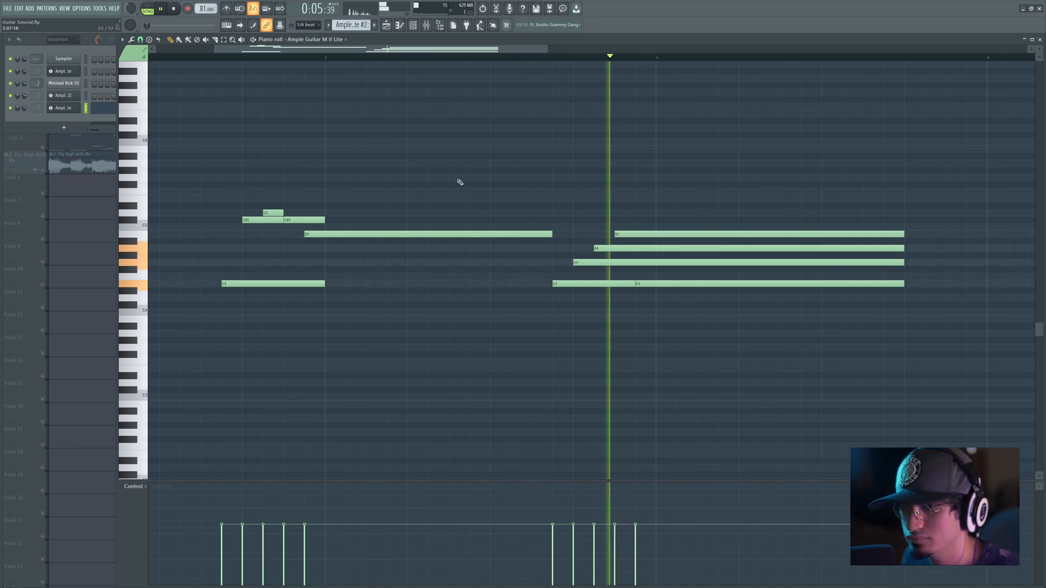
Step: Extend the first phrase's E4 and second C#5 to the start of the second phrase and play both phrases
{"action": "left_click_drag", "start_coordinate": [327, 222], "coordinate": [552, 221]}
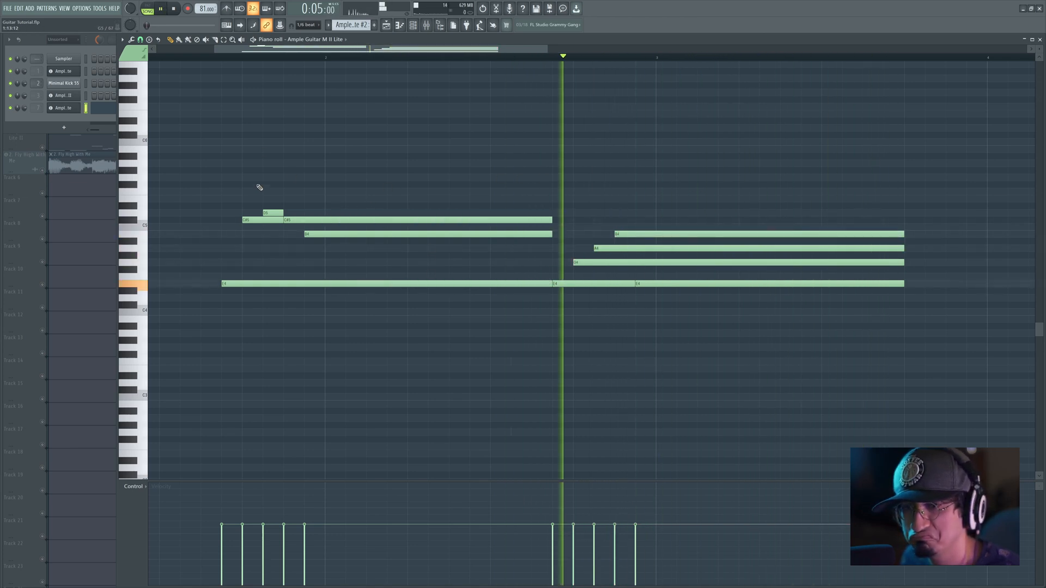
{"action": "left_click", "coordinate": [229, 59]}
{"action": "key", "text": "space"}
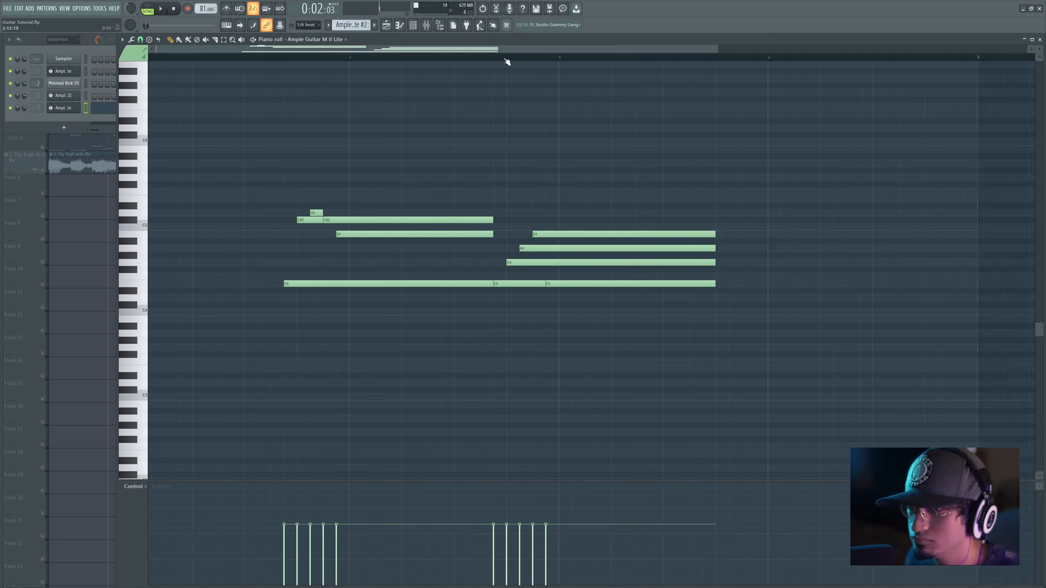
Step: Duplicate both phrases after the originals, shortening the ends of each second phrase slightly and shifting the copy earlier to meet the originals
{"action": "left_click_drag", "start_coordinate": [238, 180], "coordinate": [533, 348]}
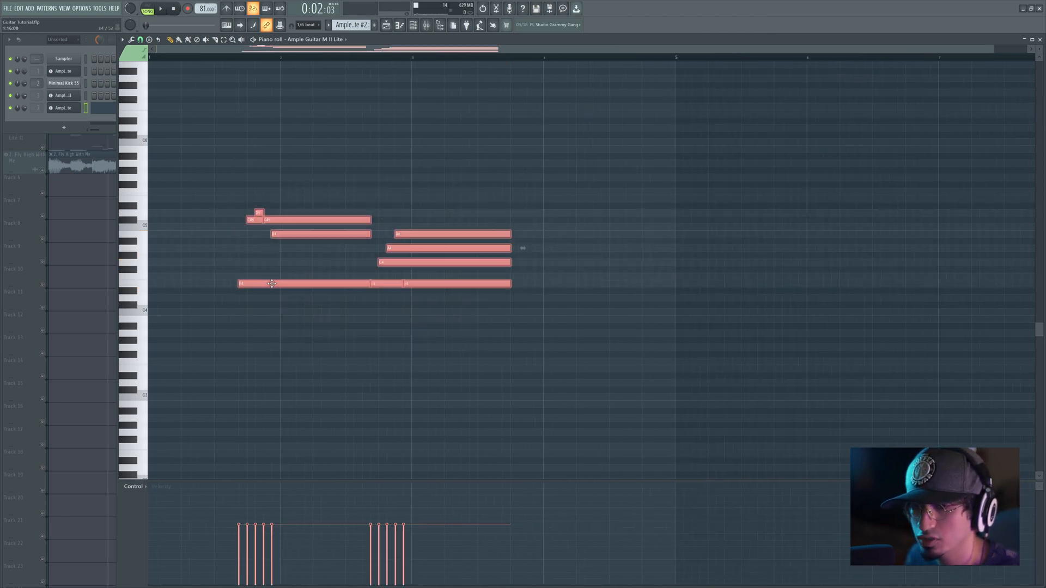
{"action": "key", "text": "ctrl+b"}
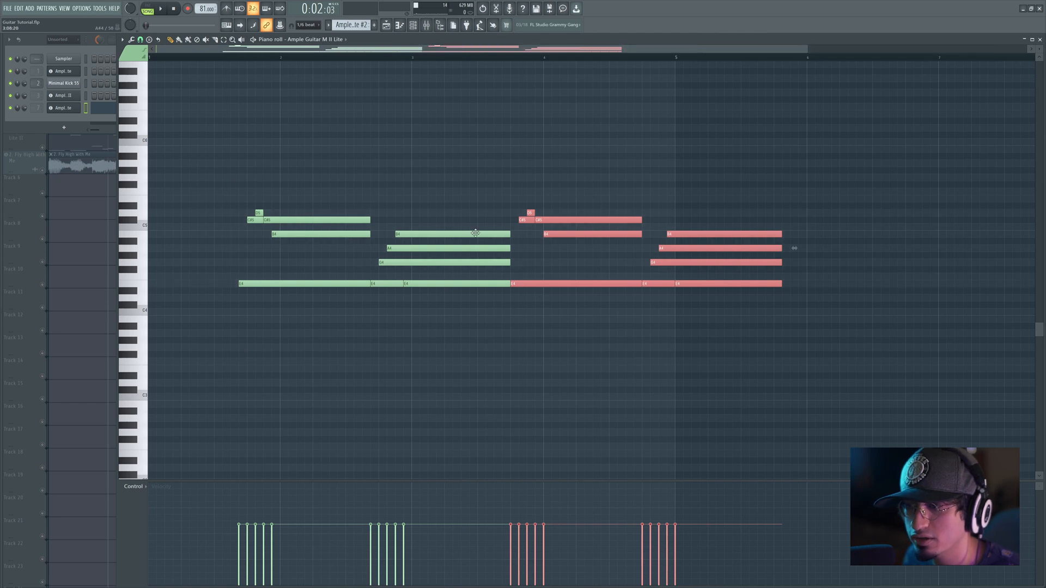
{"action": "left_click_drag", "start_coordinate": [475, 233], "coordinate": [500, 284]}
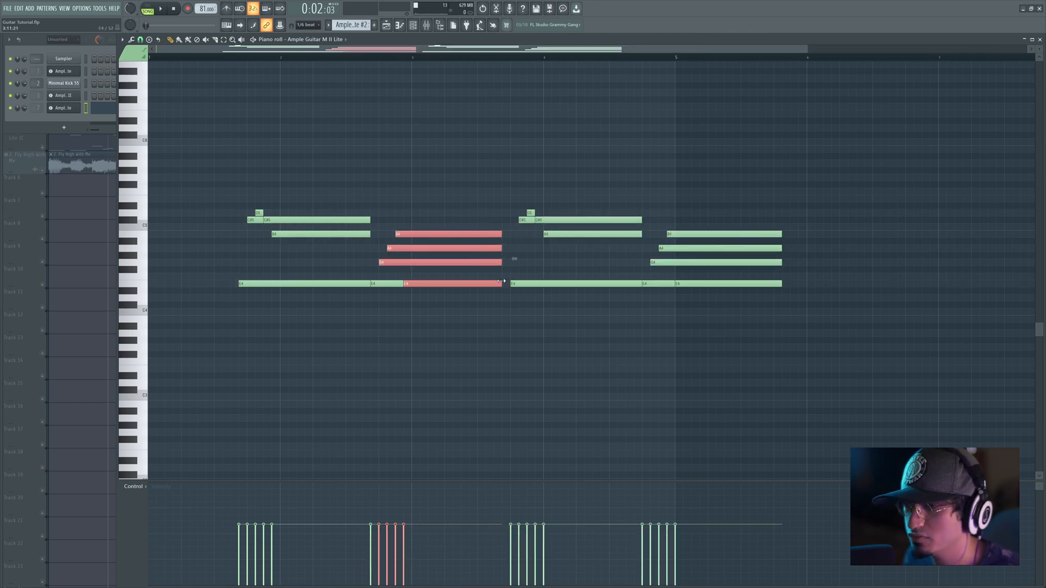
{"action": "left_click_drag", "start_coordinate": [770, 219], "coordinate": [780, 292]}
{"action": "left_click_drag", "start_coordinate": [793, 181], "coordinate": [528, 309]}
{"action": "left_click_drag", "start_coordinate": [565, 235], "coordinate": [557, 235]}
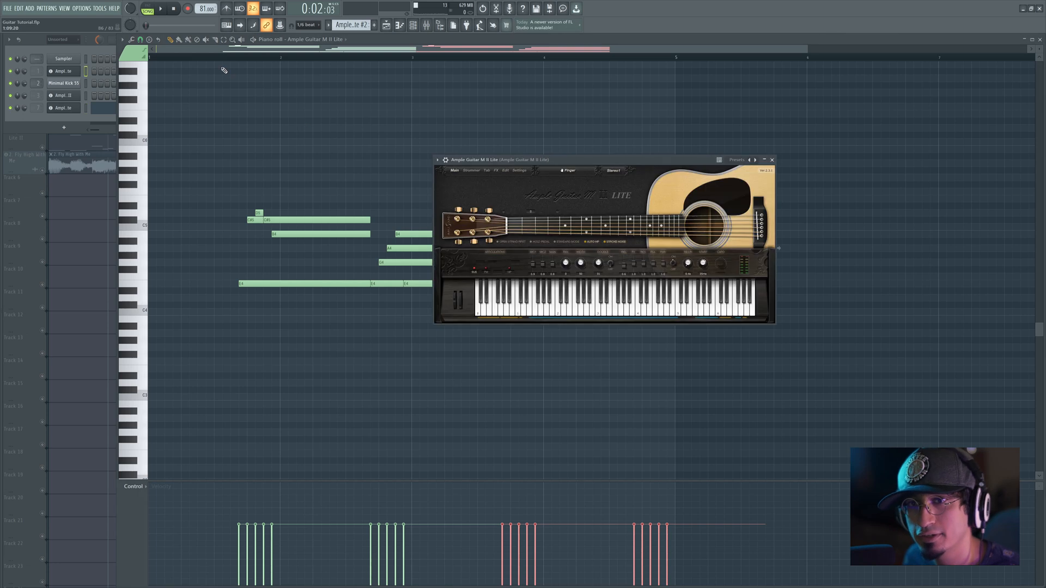
Step: Play the arrangement and unmute the original acoustic guitar and bass tracks in the playlist
{"action": "key", "text": "space"}
{"action": "key", "text": "Tab"}
{"action": "key", "text": "Tab"}
{"action": "key", "text": "Tab"}
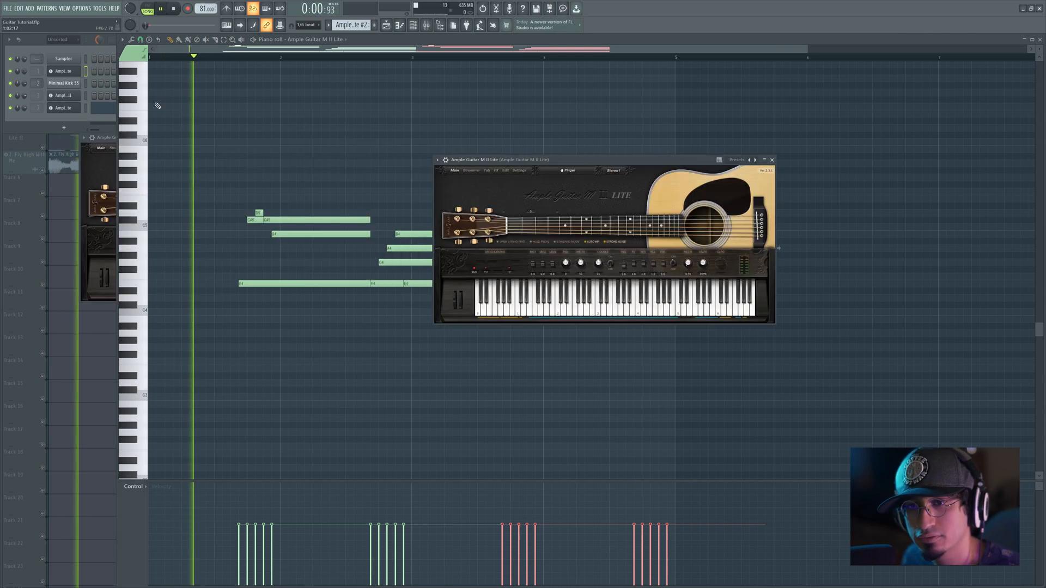
{"action": "left_click", "coordinate": [42, 170]}
{"action": "left_click", "coordinate": [43, 170]}
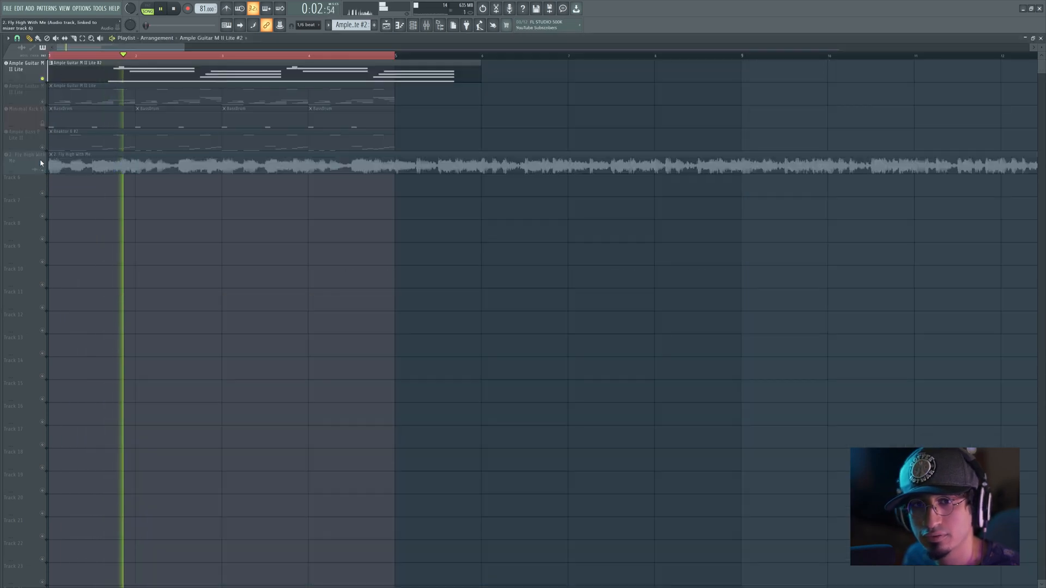
{"action": "left_click", "coordinate": [42, 101]}
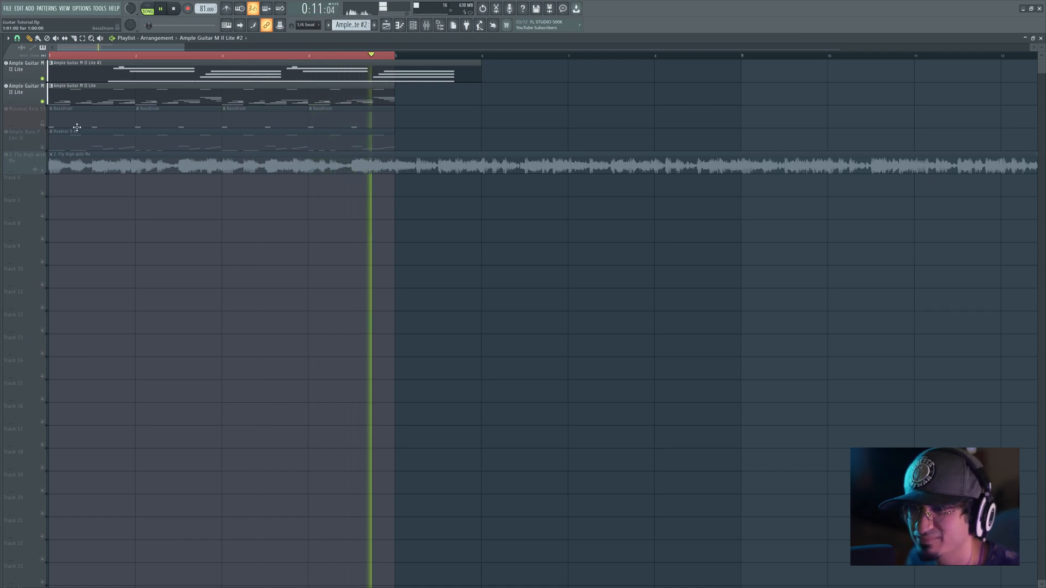
{"action": "left_click", "coordinate": [43, 147]}
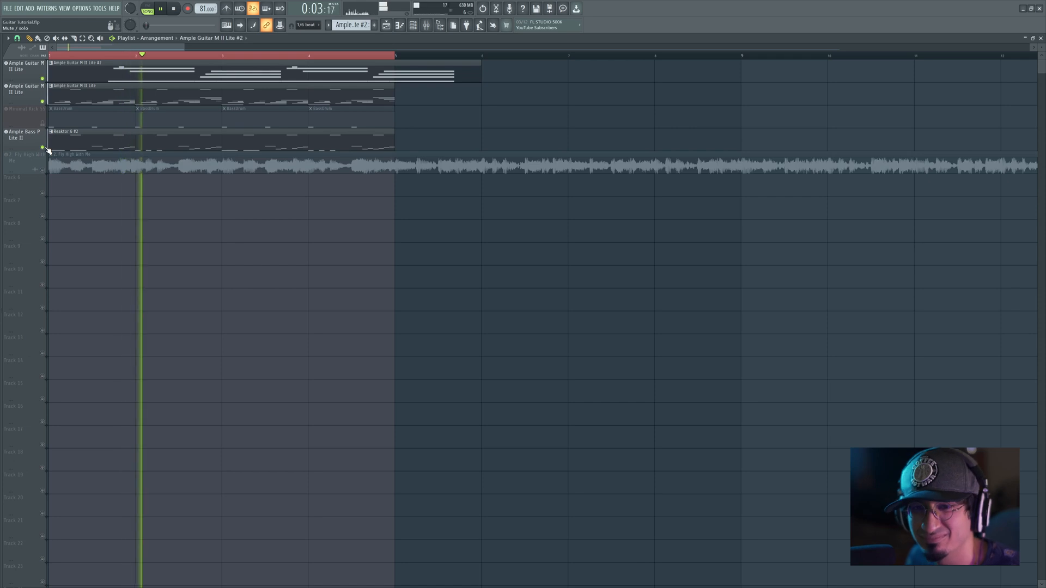
Step: Close the SGA1566 and UAD Ampeg SVTVR Classic plugin windows and bring up the mixer
{"action": "key", "text": "F9"}
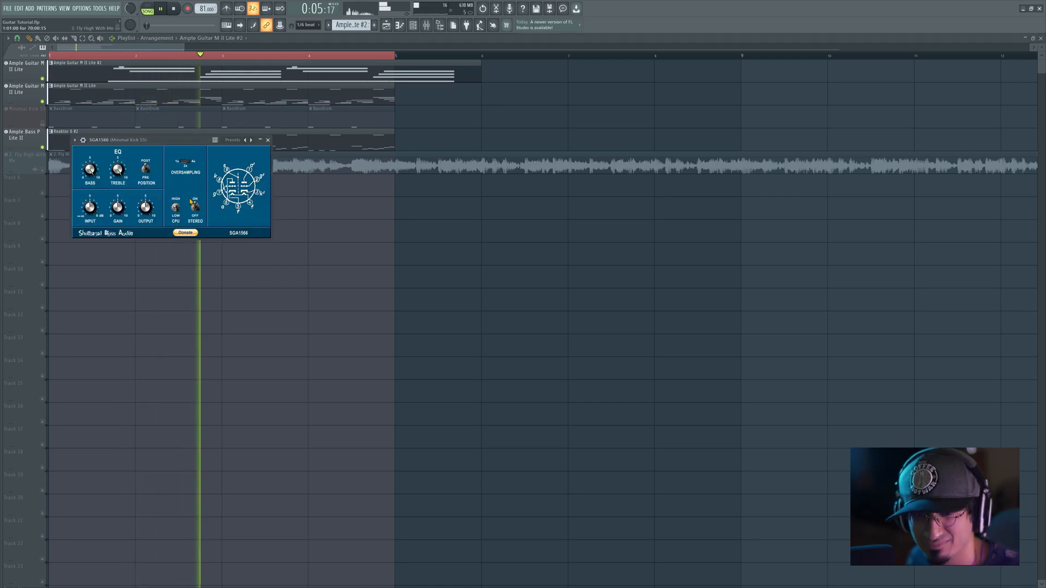
{"action": "left_click", "coordinate": [268, 140]}
{"action": "key", "text": "F9"}
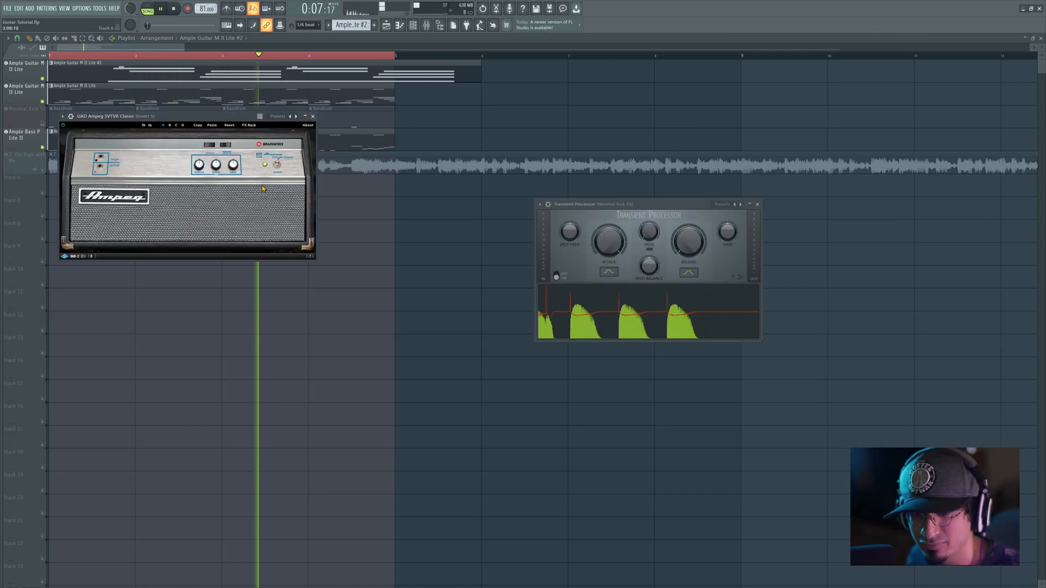
{"action": "left_click", "coordinate": [312, 117]}
{"action": "key", "text": "F9"}
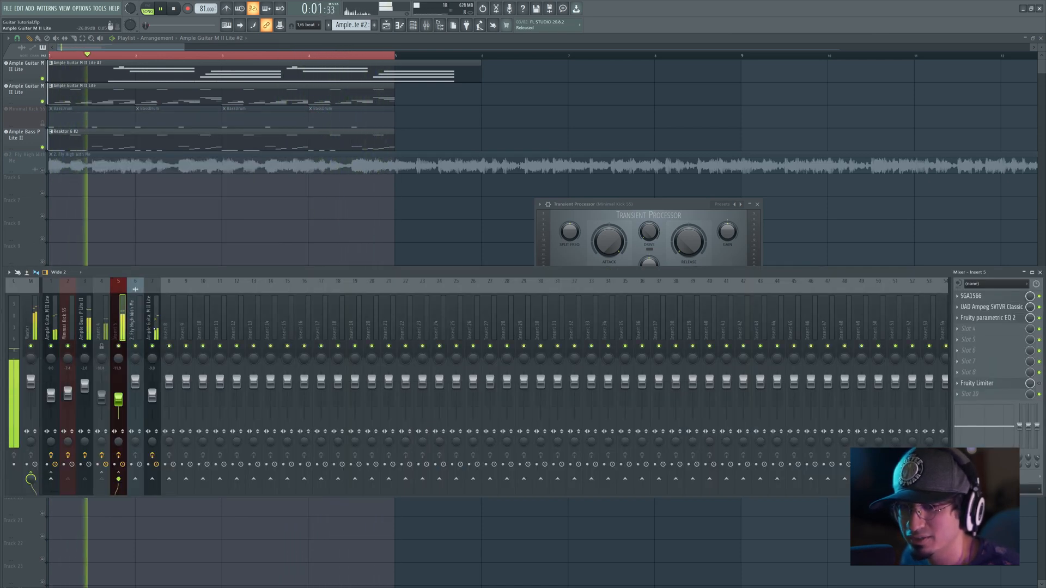
Step: Reshape the second guitar's Fruity Parametric EQ 2 by flattening the mid boost, raising the low cut and adjusting the high boost
{"action": "left_click", "coordinate": [154, 329]}
{"action": "left_click", "coordinate": [969, 308]}
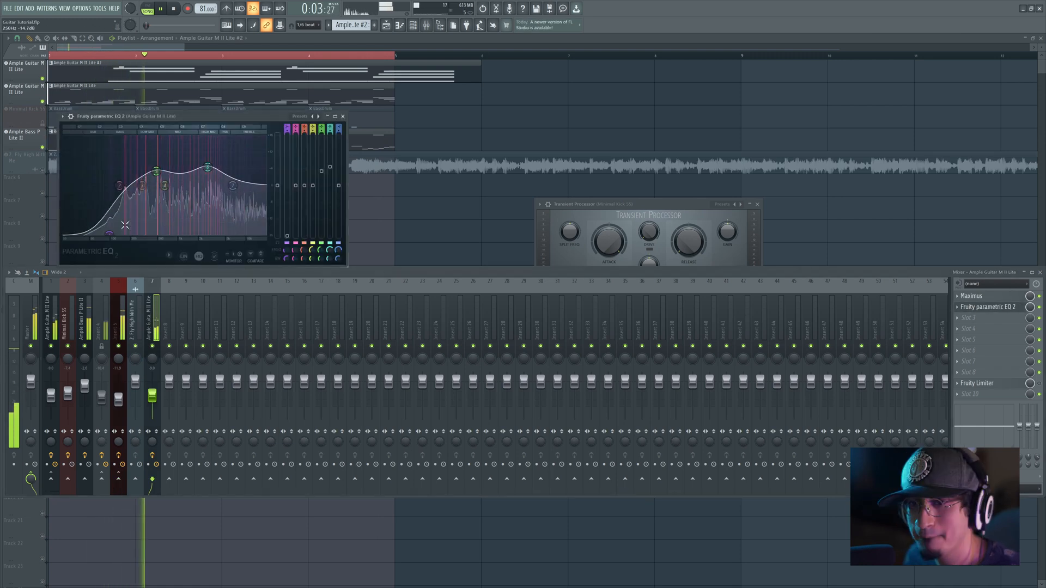
{"action": "left_click_drag", "start_coordinate": [156, 175], "coordinate": [156, 185]}
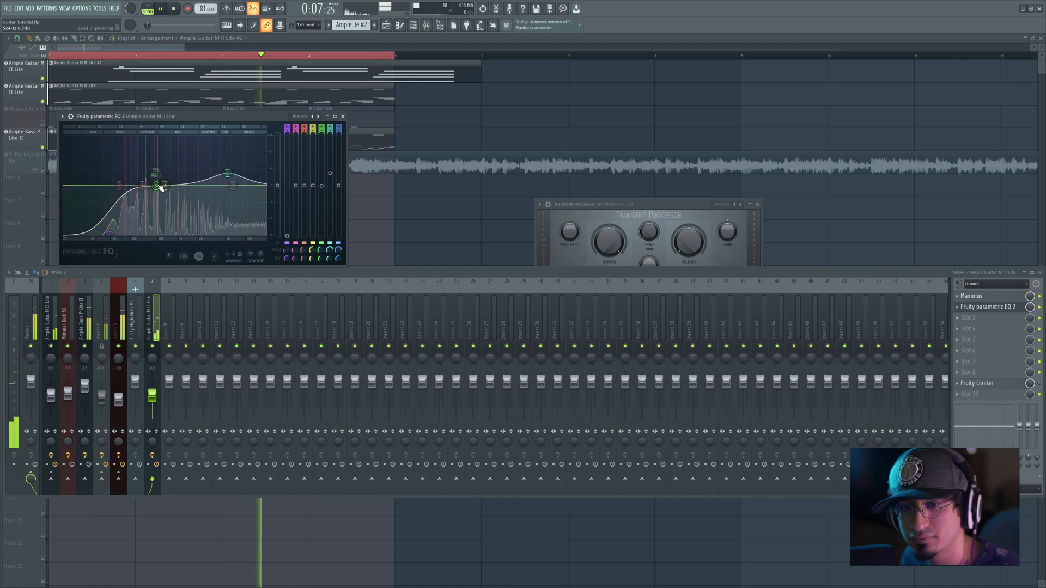
{"action": "left_click_drag", "start_coordinate": [109, 234], "coordinate": [113, 234]}
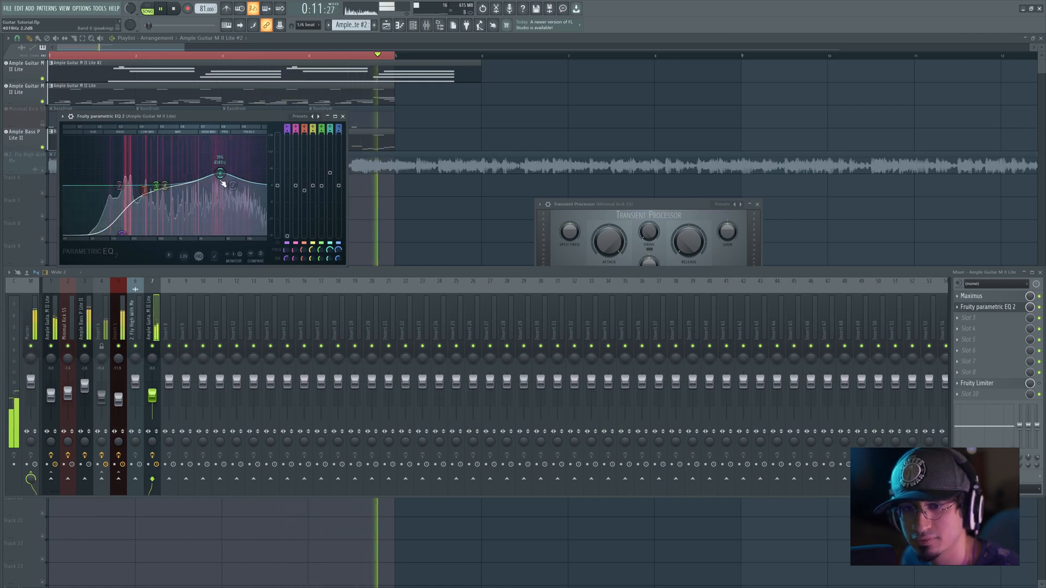
{"action": "left_click", "coordinate": [344, 116]}
Step: Open the second guitar's notes and examine the two Ample Guitar M II Lite instruments and Ample Bass P Lite II during playback
{"action": "double_click", "coordinate": [191, 75]}
{"action": "left_click", "coordinate": [61, 71]}
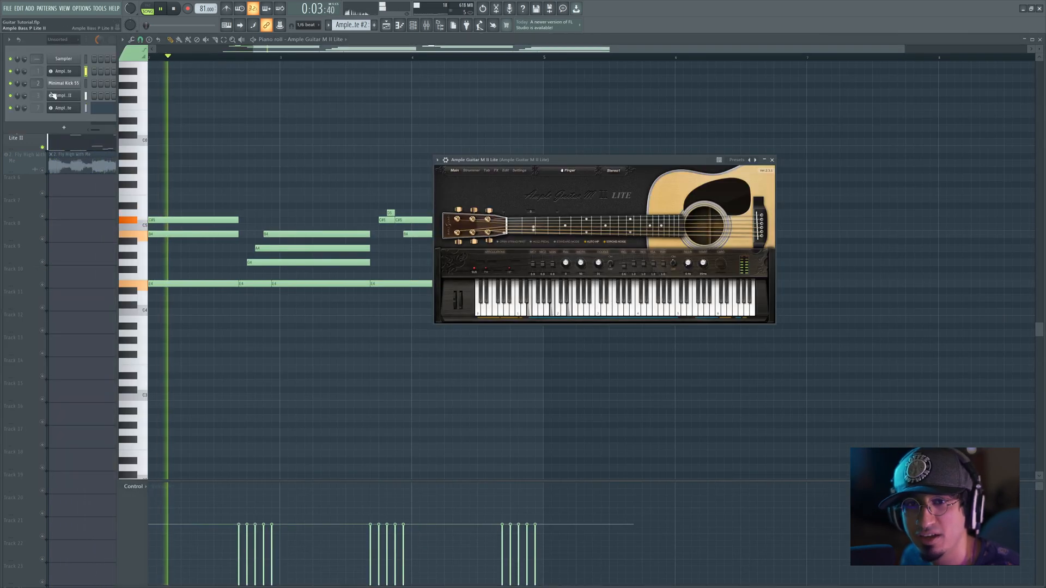
{"action": "left_click", "coordinate": [68, 73]}
{"action": "left_click", "coordinate": [68, 73]}
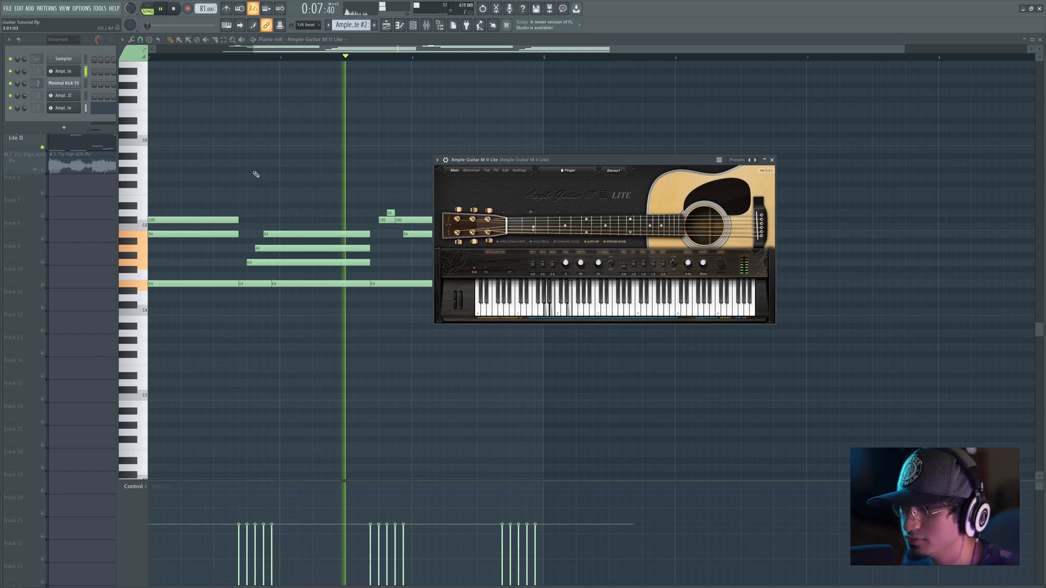
{"action": "left_click", "coordinate": [63, 96]}
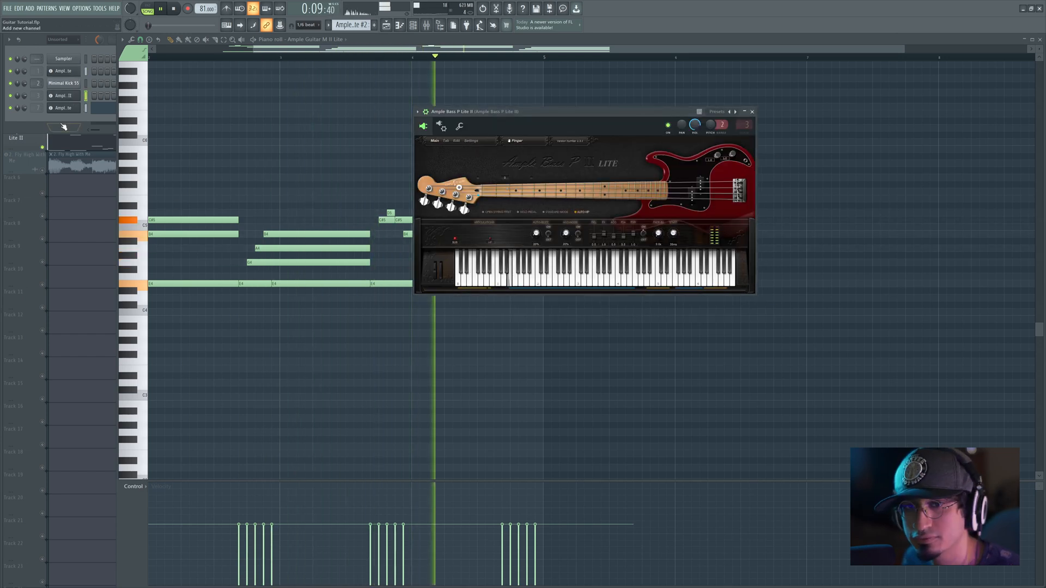
{"action": "left_click", "coordinate": [64, 108]}
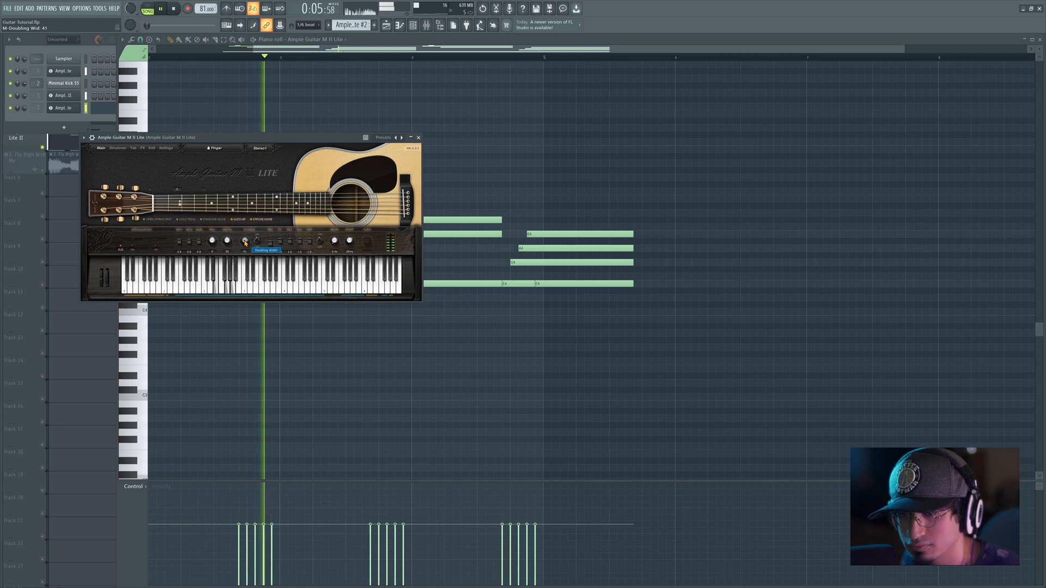
{"action": "left_click", "coordinate": [419, 138]}
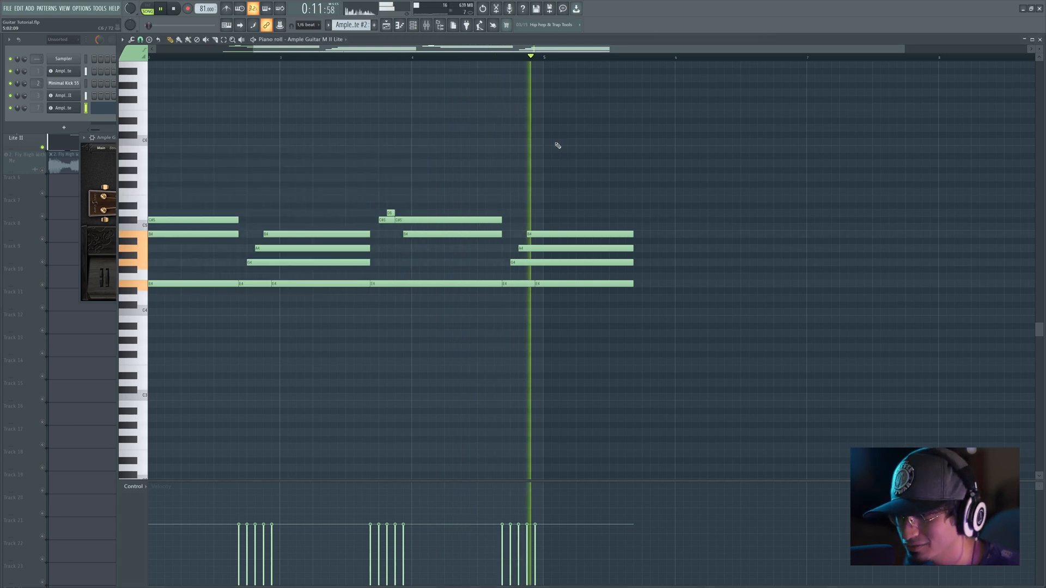
Step: Clear the open windows and examine the original acoustic guitar's notes in the piano roll
{"action": "key", "text": "F6"}
{"action": "key", "text": "F9"}
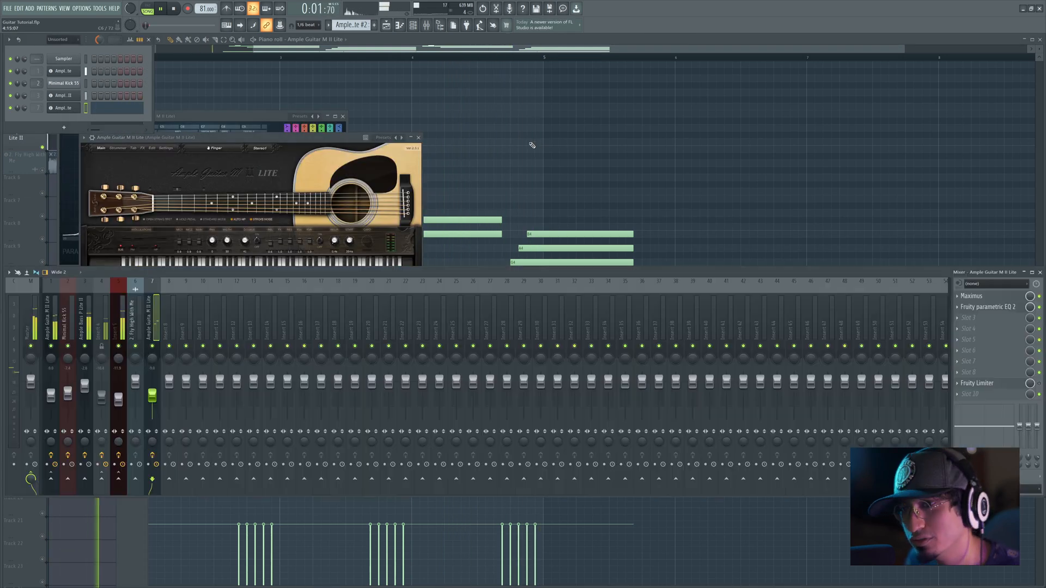
{"action": "key", "text": "F12"}
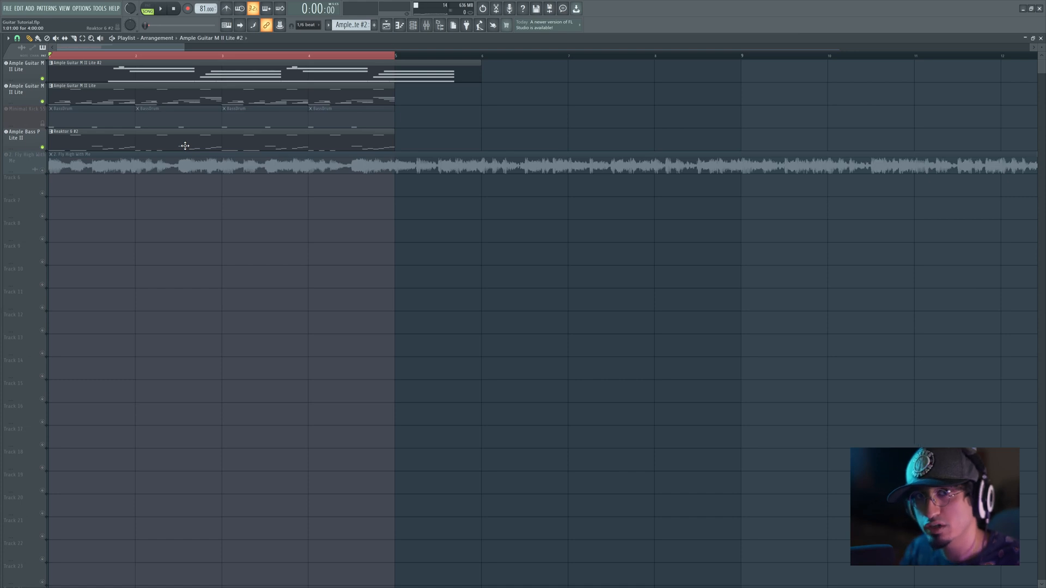
{"action": "double_click", "coordinate": [209, 88]}
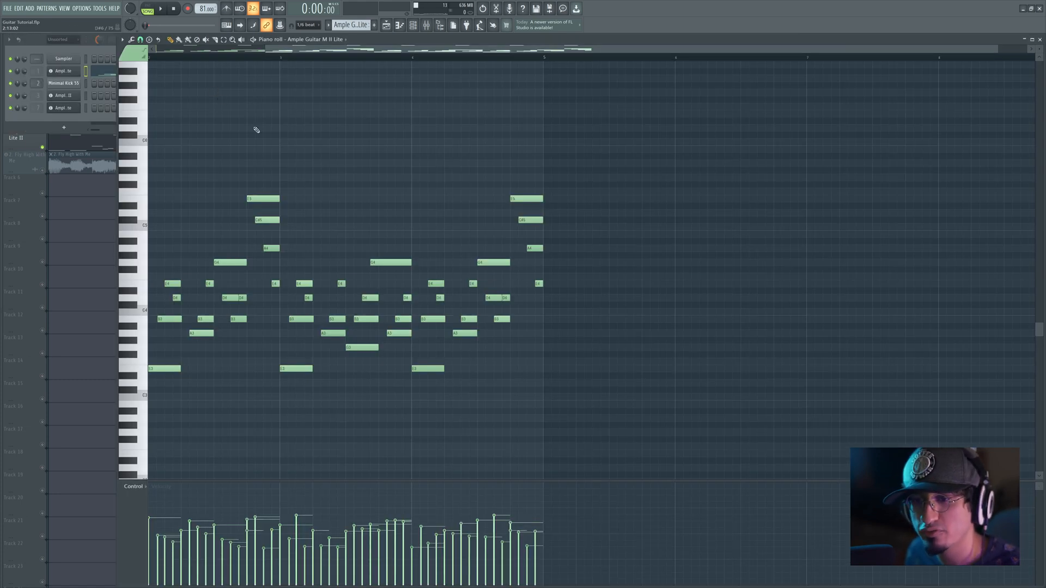
{"action": "left_click_drag", "start_coordinate": [340, 186], "coordinate": [510, 157]}
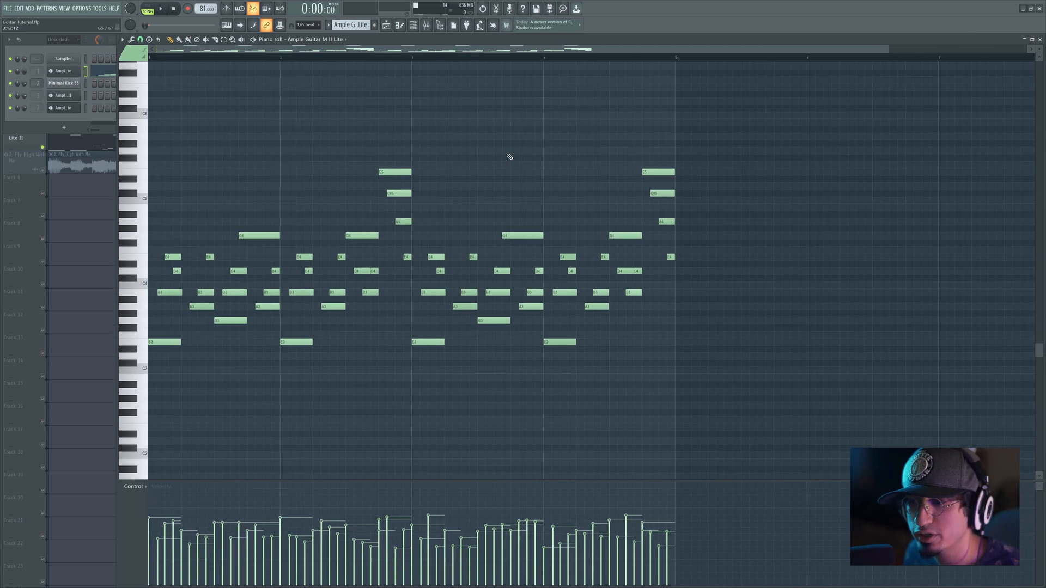